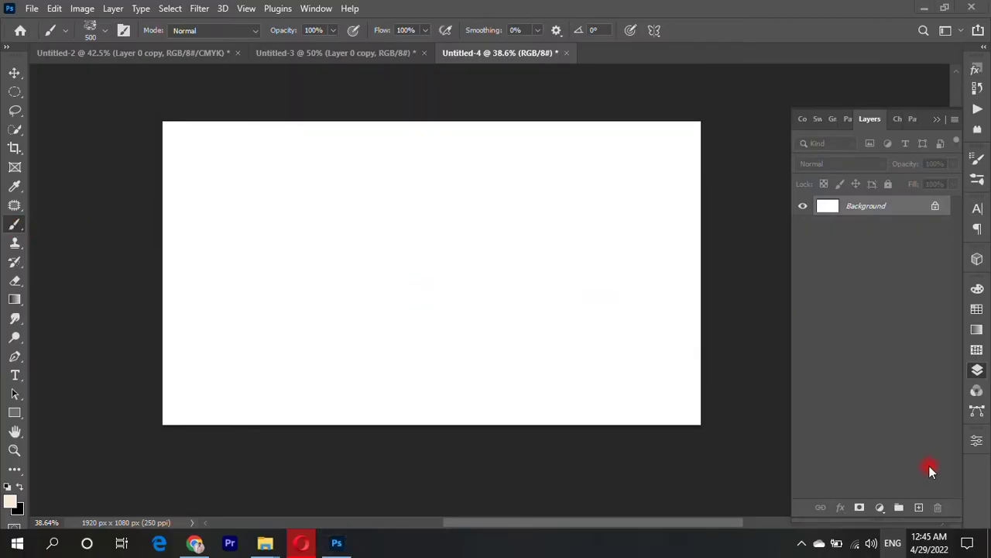
Step: Add Layer 1 and brush a soft peach stroke across the canvas top with Soft Round
{"action": "left_click", "coordinate": [919, 507]}
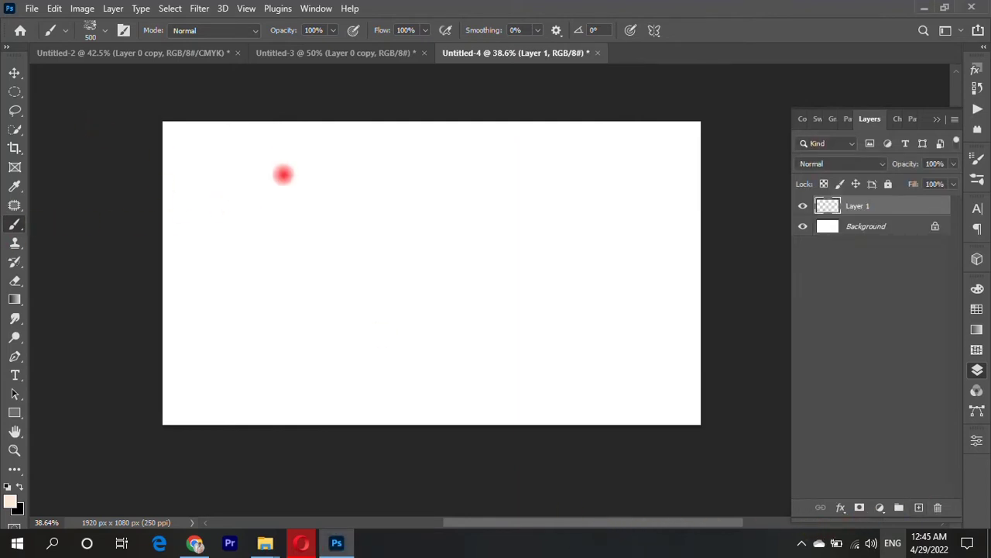
{"action": "right_click", "coordinate": [284, 184]}
{"action": "left_click_drag", "start_coordinate": [492, 352], "coordinate": [492, 302]}
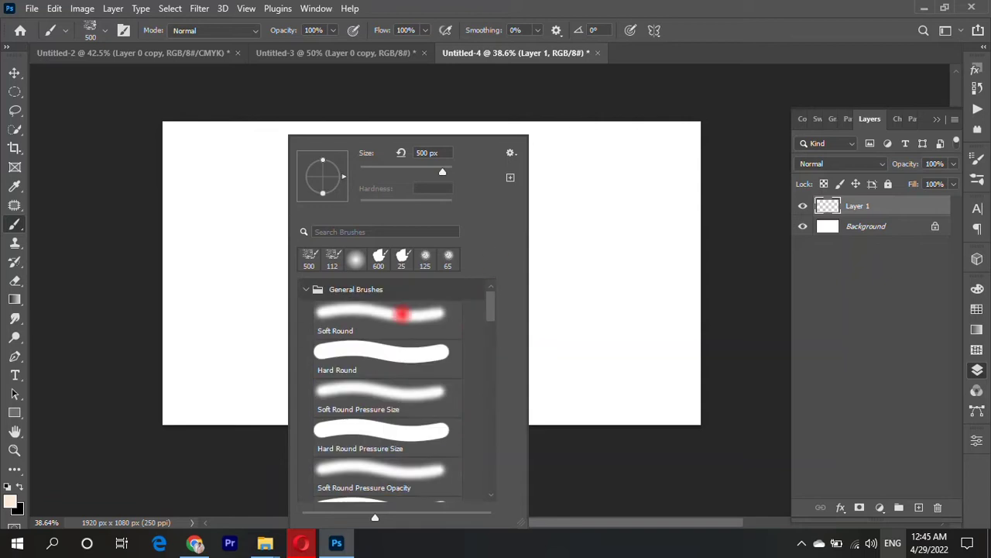
{"action": "double_click", "coordinate": [410, 314]}
{"action": "left_click_drag", "start_coordinate": [161, 152], "coordinate": [503, 144]}
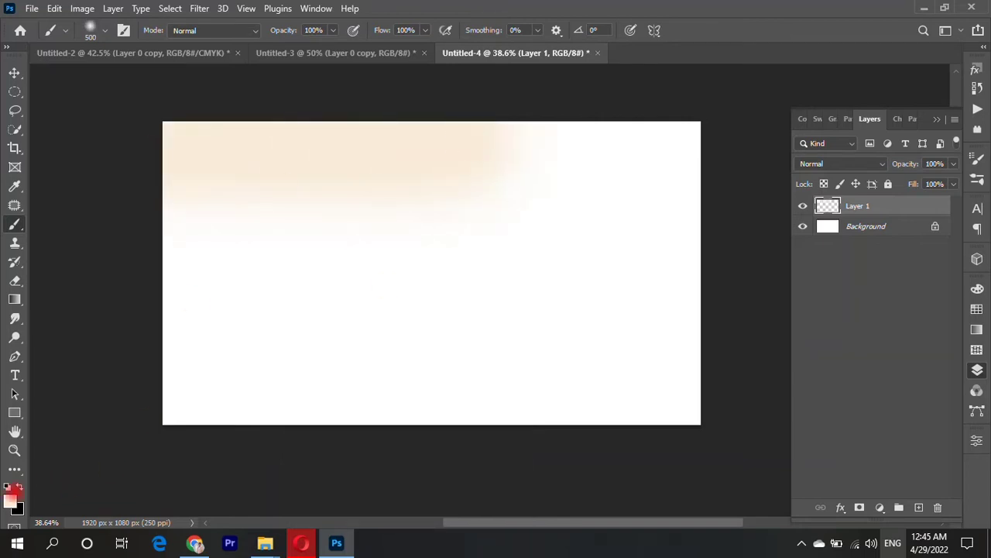
Step: Switch the colour to orange, paint across the top of the canvas, and add Layer 2
{"action": "left_click", "coordinate": [10, 501]}
{"action": "left_click", "coordinate": [767, 143]}
{"action": "left_click", "coordinate": [921, 133]}
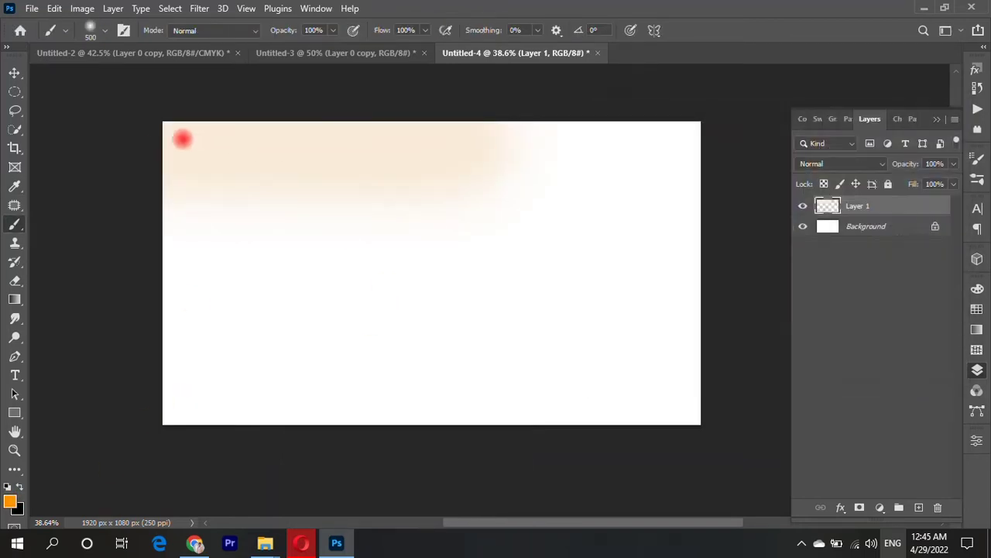
{"action": "left_click_drag", "start_coordinate": [604, 130], "coordinate": [686, 126]}
{"action": "mouse_move", "coordinate": [434, 143]}
{"action": "left_mouse_down"}
{"action": "mouse_move", "coordinate": [277, 123]}
{"action": "mouse_move", "coordinate": [139, 224]}
{"action": "mouse_move", "coordinate": [669, 201]}
{"action": "mouse_move", "coordinate": [101, 233]}
{"action": "mouse_move", "coordinate": [742, 228]}
{"action": "left_mouse_up"}
{"action": "left_click", "coordinate": [919, 507]}
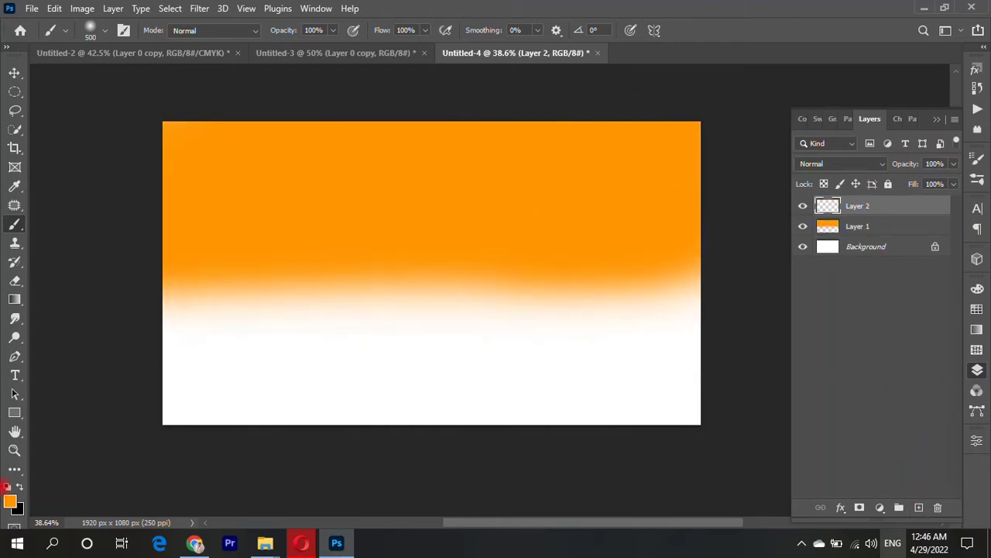
Step: Paint a soft light-blue band across the lower canvas, evening out the horizon
{"action": "left_click", "coordinate": [10, 501]}
{"action": "left_click", "coordinate": [798, 214]}
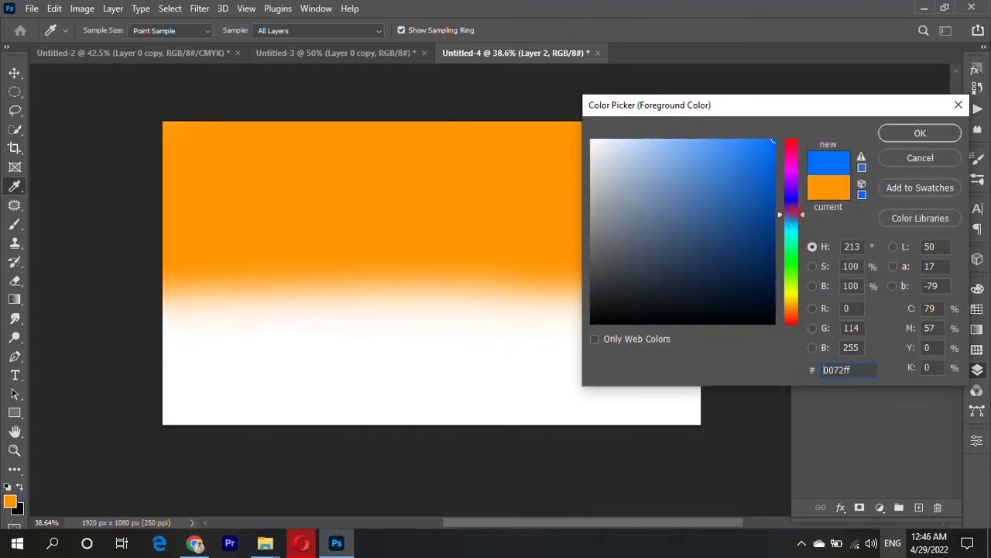
{"action": "left_click", "coordinate": [748, 143]}
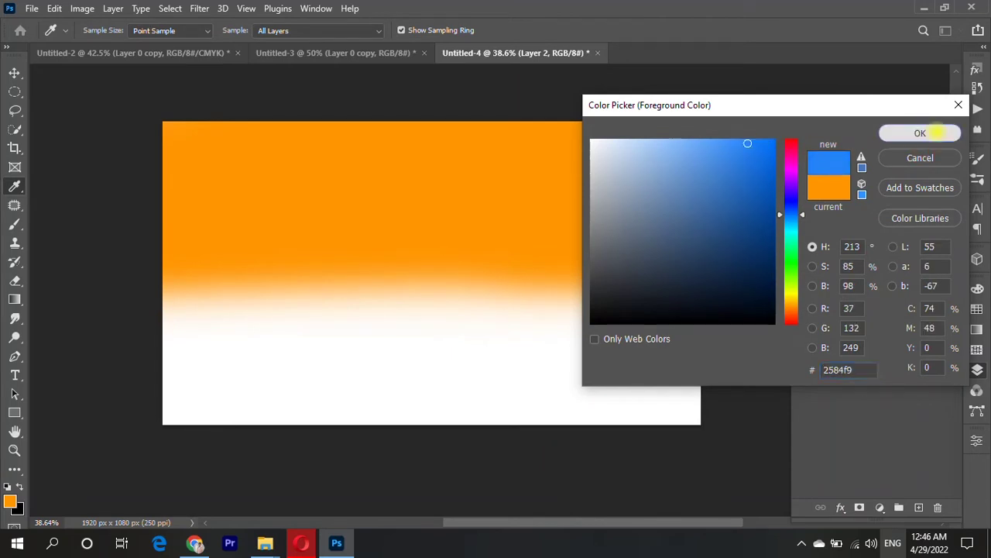
{"action": "left_click", "coordinate": [921, 133]}
{"action": "key", "text": "b"}
{"action": "mouse_move", "coordinate": [132, 332]}
{"action": "left_mouse_down"}
{"action": "mouse_move", "coordinate": [524, 338]}
{"action": "mouse_move", "coordinate": [735, 370]}
{"action": "mouse_move", "coordinate": [154, 403]}
{"action": "mouse_move", "coordinate": [498, 394]}
{"action": "mouse_move", "coordinate": [175, 317]}
{"action": "mouse_move", "coordinate": [737, 329]}
{"action": "left_mouse_up"}
{"action": "left_click_drag", "start_coordinate": [737, 329], "coordinate": [360, 362]}
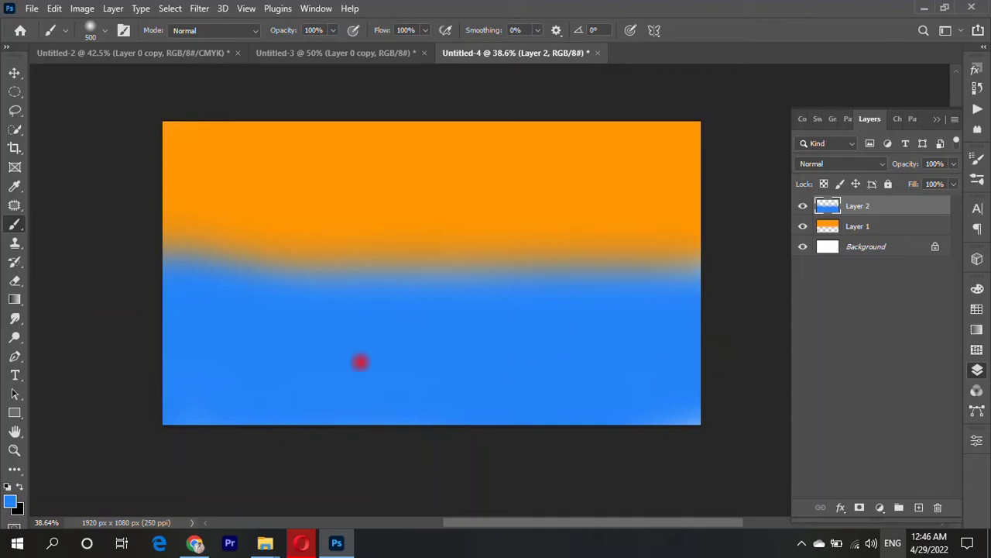
Step: Set the foreground painting colour to pure white
{"action": "left_click", "coordinate": [10, 501]}
{"action": "mouse_move", "coordinate": [602, 177]}
{"action": "left_mouse_down"}
{"action": "mouse_move", "coordinate": [585, 126]}
{"action": "mouse_move", "coordinate": [611, 142]}
{"action": "left_mouse_up"}
{"action": "left_click", "coordinate": [920, 133]}
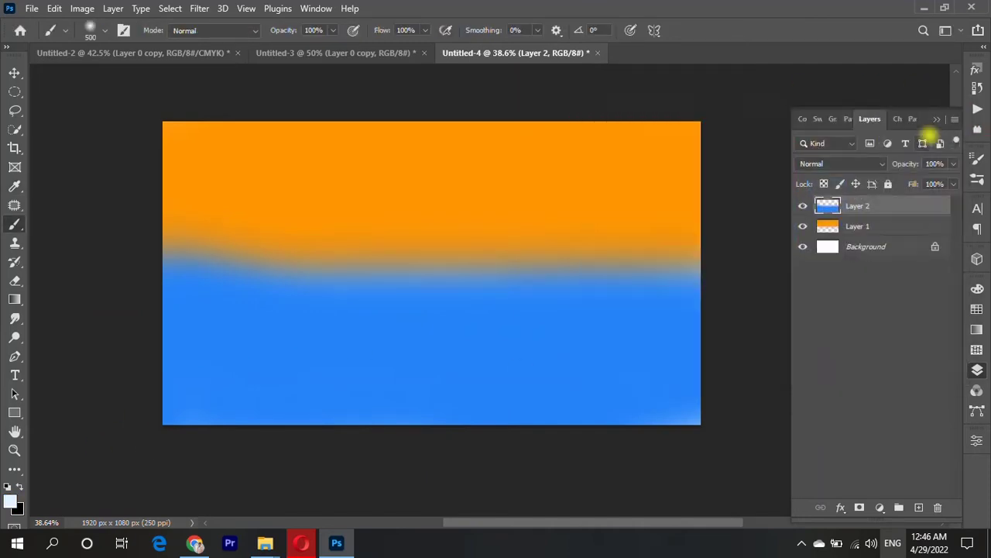
Step: Scatter white texture over the blue sea with the KYLE Bonus Chunky Charcoal brush
{"action": "right_click", "coordinate": [354, 319]}
{"action": "scroll", "coordinate": [463, 375], "scroll_direction": "down", "scroll_amount": 3}
{"action": "scroll", "coordinate": [461, 372], "scroll_direction": "down", "scroll_amount": 3}
{"action": "scroll", "coordinate": [461, 372], "scroll_direction": "down", "scroll_amount": 3}
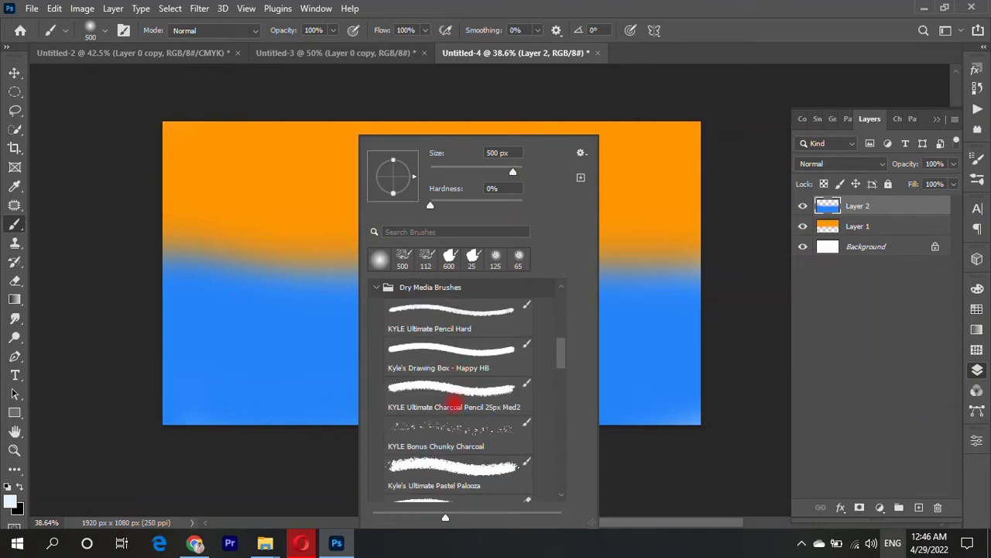
{"action": "scroll", "coordinate": [454, 405], "scroll_direction": "down", "scroll_amount": 1}
{"action": "left_click", "coordinate": [445, 423]}
{"action": "left_click", "coordinate": [208, 313]}
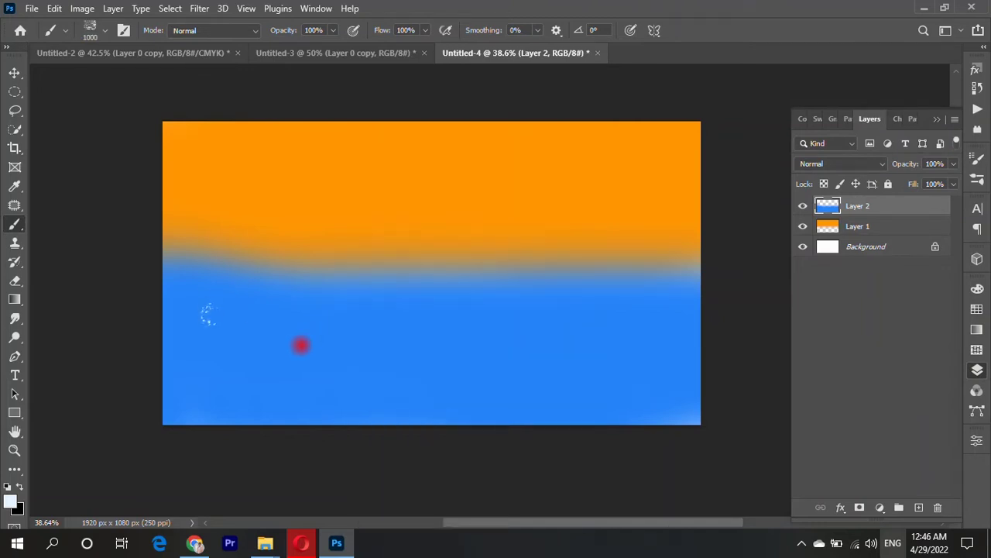
{"action": "mouse_move", "coordinate": [178, 330]}
{"action": "left_mouse_down"}
{"action": "mouse_move", "coordinate": [352, 313]}
{"action": "mouse_move", "coordinate": [689, 368]}
{"action": "mouse_move", "coordinate": [166, 354]}
{"action": "mouse_move", "coordinate": [254, 319]}
{"action": "left_mouse_up"}
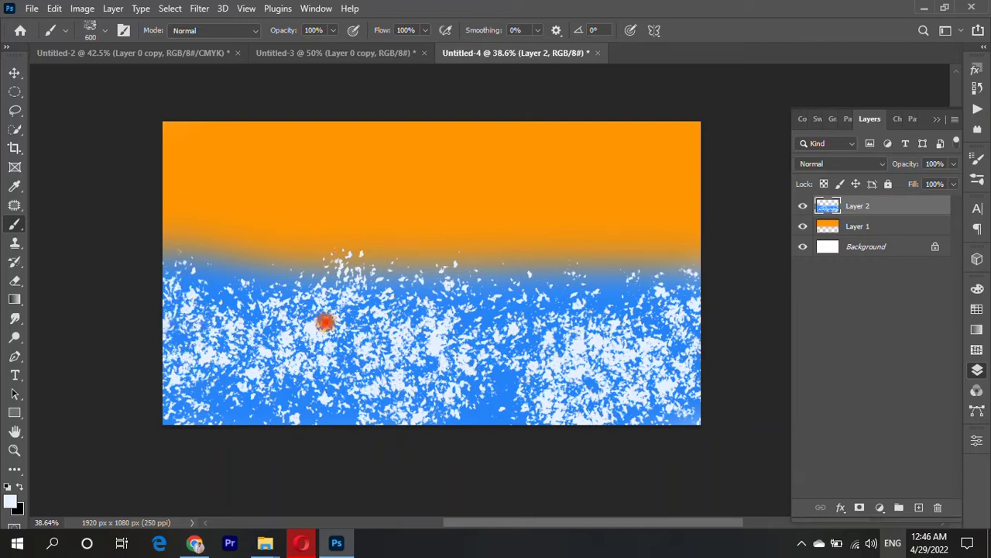
Step: On Layer 1, paint light peach charcoal texture over the orange sky
{"action": "left_click", "coordinate": [897, 230]}
{"action": "key", "text": "i"}
{"action": "left_click", "coordinate": [269, 217]}
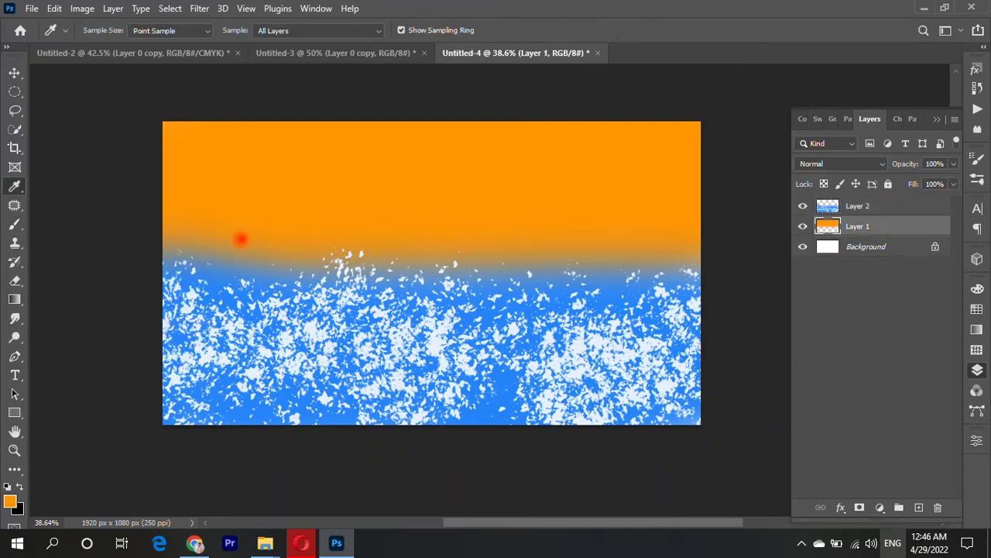
{"action": "left_click", "coordinate": [10, 500]}
{"action": "left_click", "coordinate": [625, 141]}
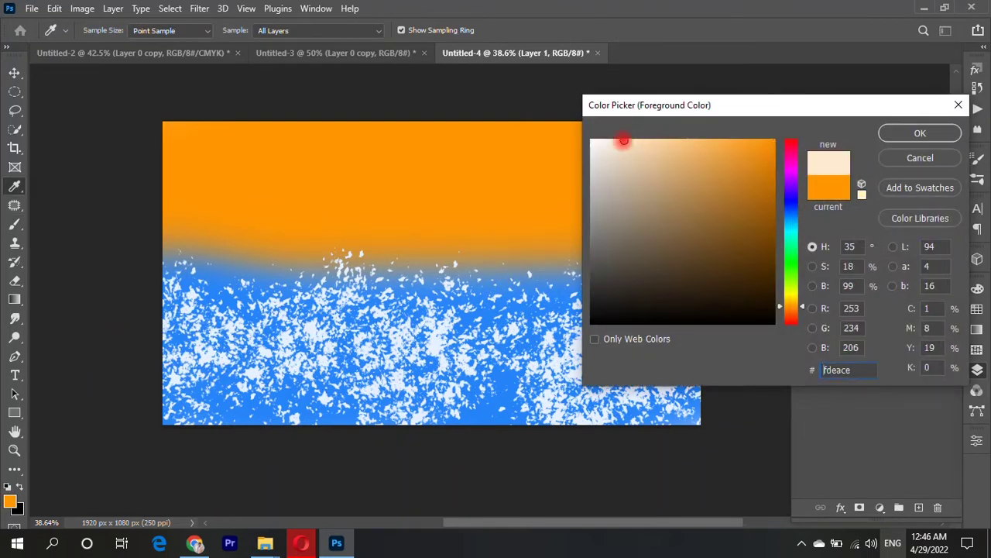
{"action": "left_click", "coordinate": [916, 133]}
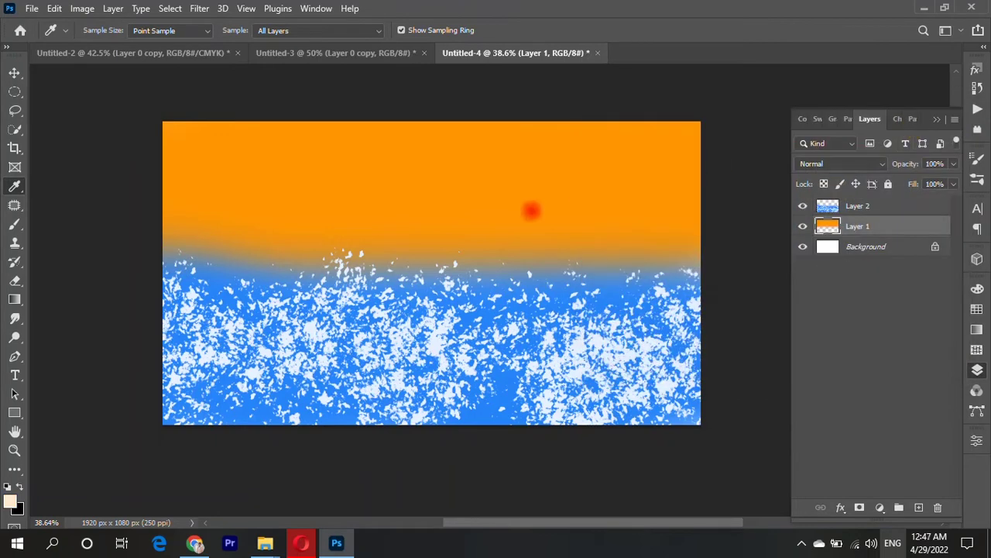
{"action": "key", "text": "b"}
{"action": "mouse_move", "coordinate": [144, 184]}
{"action": "left_mouse_down"}
{"action": "mouse_move", "coordinate": [287, 166]}
{"action": "mouse_move", "coordinate": [409, 173]}
{"action": "mouse_move", "coordinate": [531, 162]}
{"action": "mouse_move", "coordinate": [688, 194]}
{"action": "mouse_move", "coordinate": [408, 206]}
{"action": "mouse_move", "coordinate": [172, 161]}
{"action": "mouse_move", "coordinate": [315, 214]}
{"action": "mouse_move", "coordinate": [509, 233]}
{"action": "mouse_move", "coordinate": [580, 250]}
{"action": "left_mouse_up"}
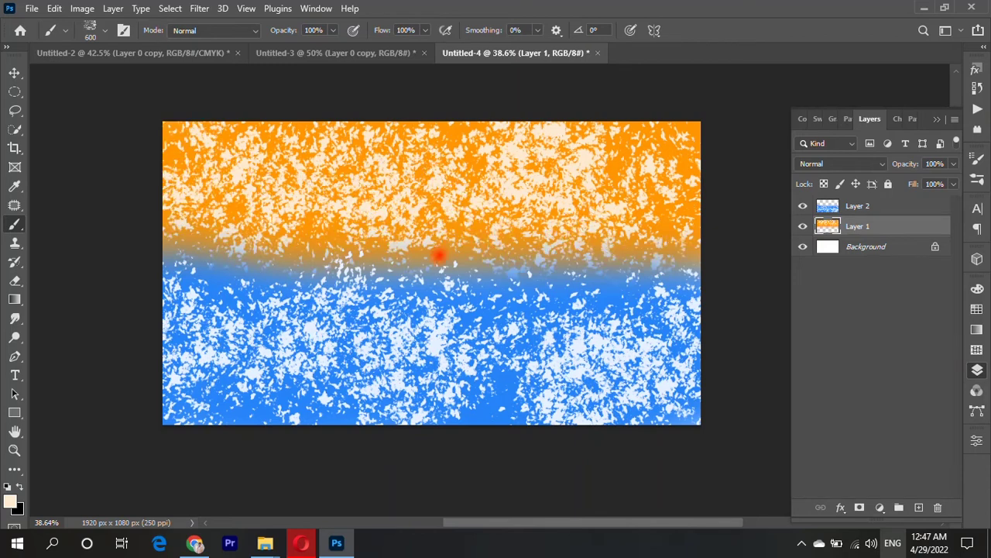
{"action": "left_click", "coordinate": [197, 7]}
{"action": "mouse_move", "coordinate": [213, 222]}
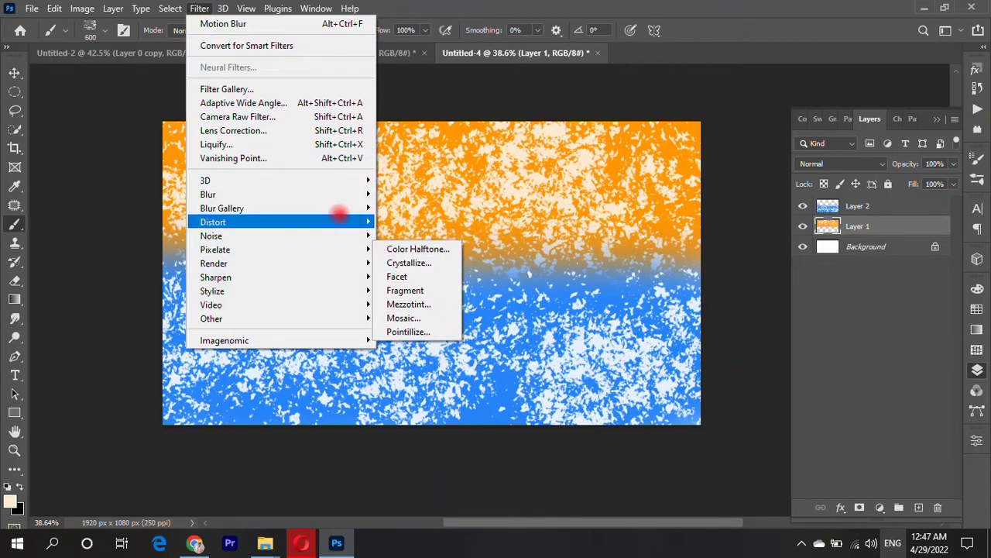
Step: Apply a lengthened Motion Blur to the sky on Layer 1
{"action": "left_click", "coordinate": [407, 275]}
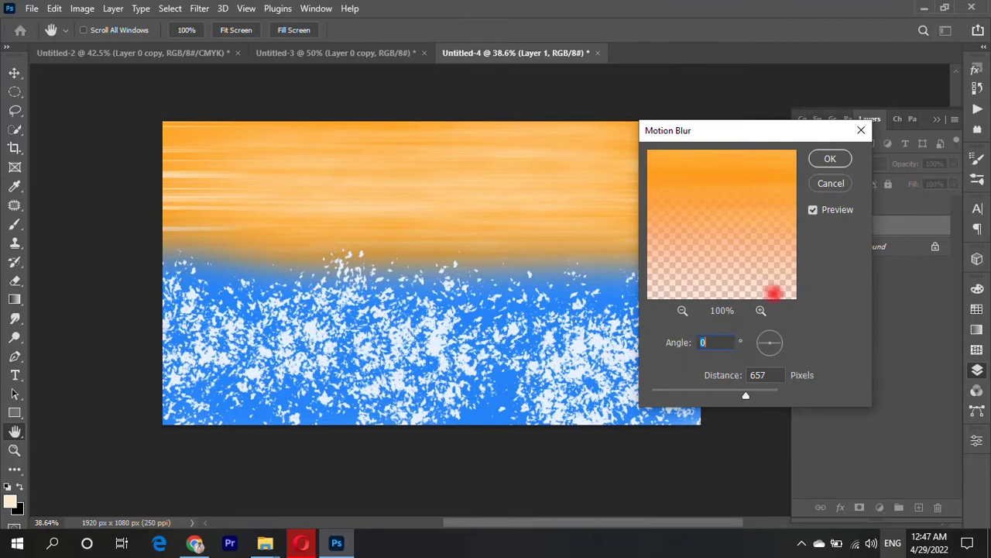
{"action": "left_click_drag", "start_coordinate": [746, 395], "coordinate": [710, 395]}
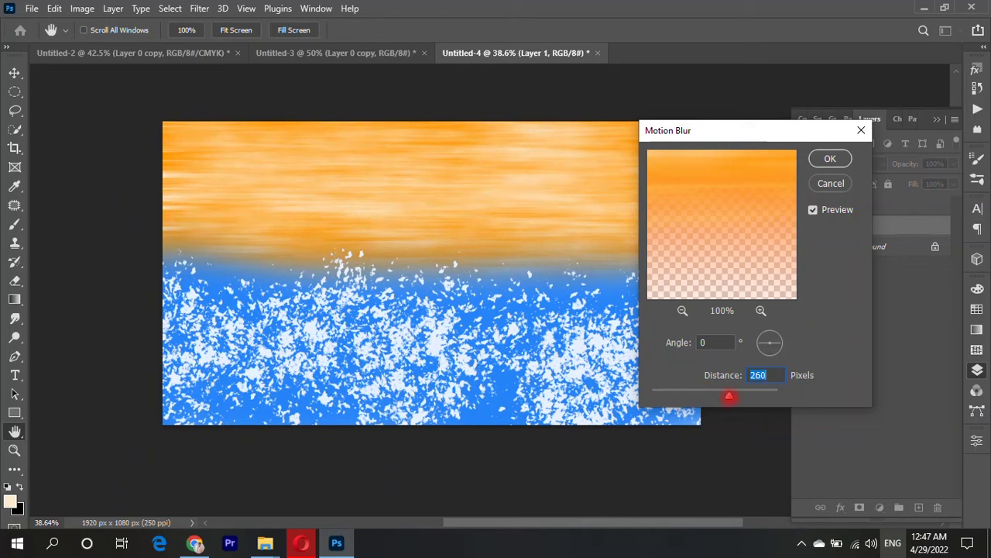
{"action": "left_click", "coordinate": [831, 158]}
Step: Apply Motion Blur with a large Distance to the sea on Layer 2
{"action": "left_click", "coordinate": [858, 205]}
{"action": "left_click", "coordinate": [199, 8]}
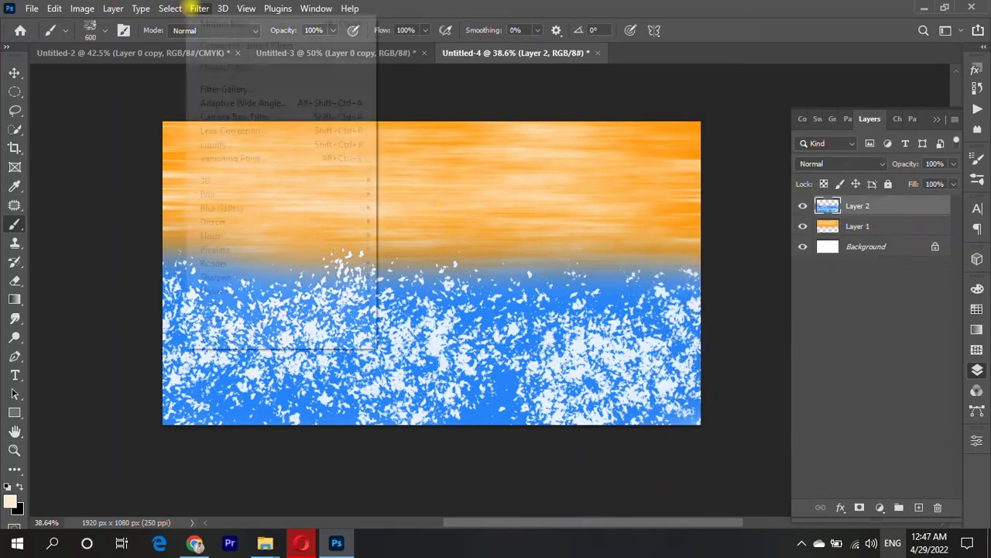
{"action": "left_click", "coordinate": [217, 26]}
{"action": "left_click", "coordinate": [199, 9]}
{"action": "mouse_move", "coordinate": [208, 194]}
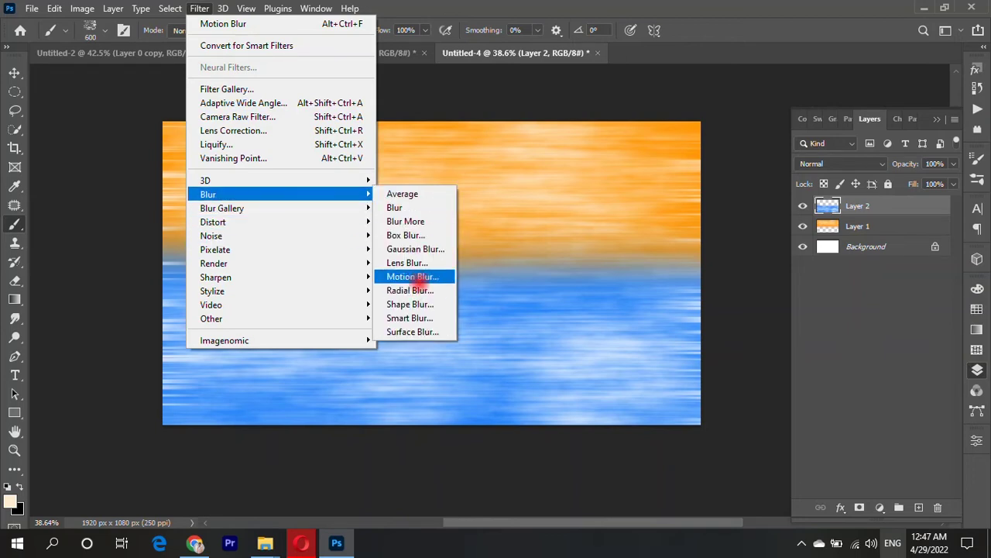
{"action": "left_click", "coordinate": [414, 276]}
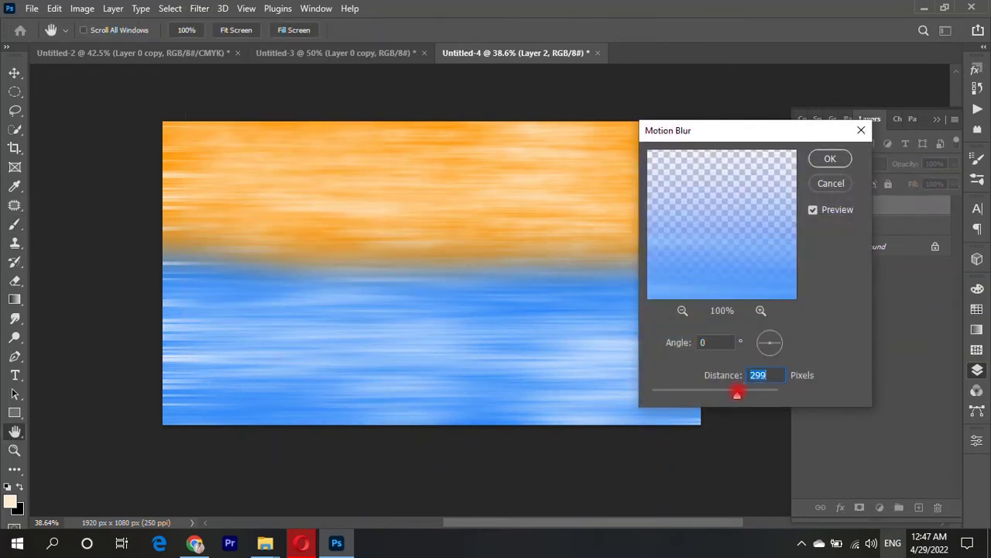
{"action": "left_click_drag", "start_coordinate": [736, 394], "coordinate": [755, 394]}
{"action": "left_click", "coordinate": [748, 394]}
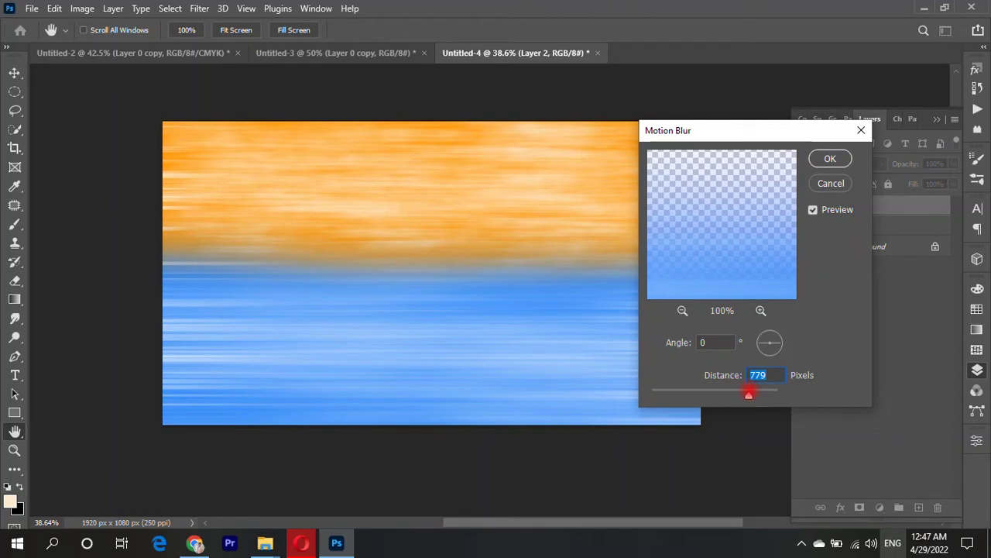
{"action": "left_click", "coordinate": [830, 159]}
{"action": "left_click_drag", "start_coordinate": [440, 310], "coordinate": [441, 356]}
{"action": "left_click", "coordinate": [13, 91]}
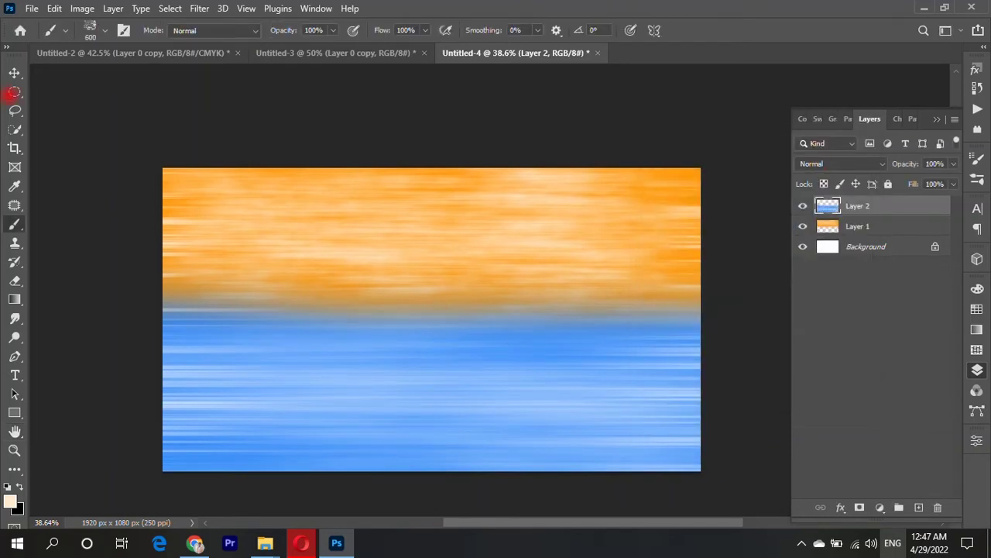
Step: Draw an ellipse shape as a trial sun in the sky
{"action": "left_click", "coordinate": [14, 412]}
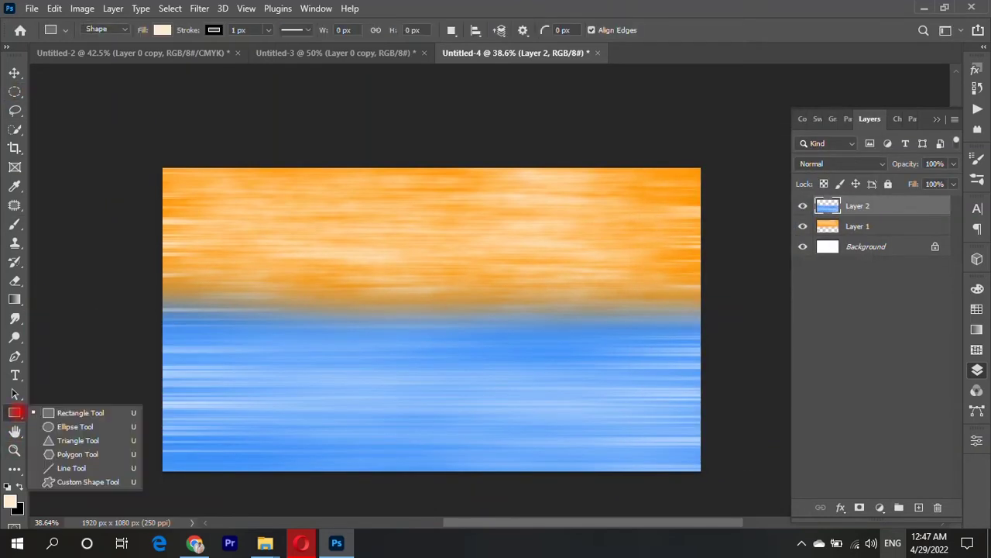
{"action": "left_click", "coordinate": [15, 412]}
{"action": "left_click", "coordinate": [70, 427]}
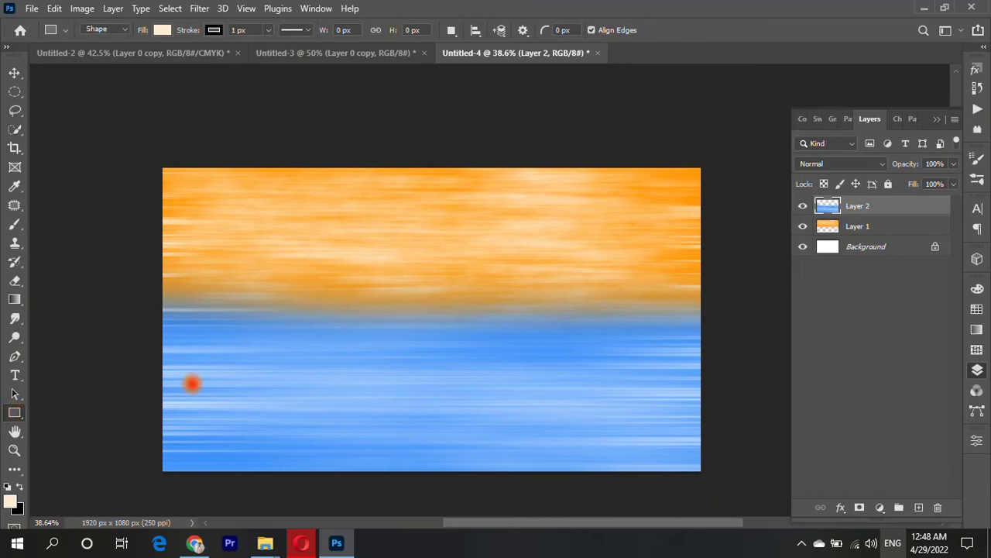
{"action": "left_click_drag", "start_coordinate": [342, 222], "coordinate": [432, 336]}
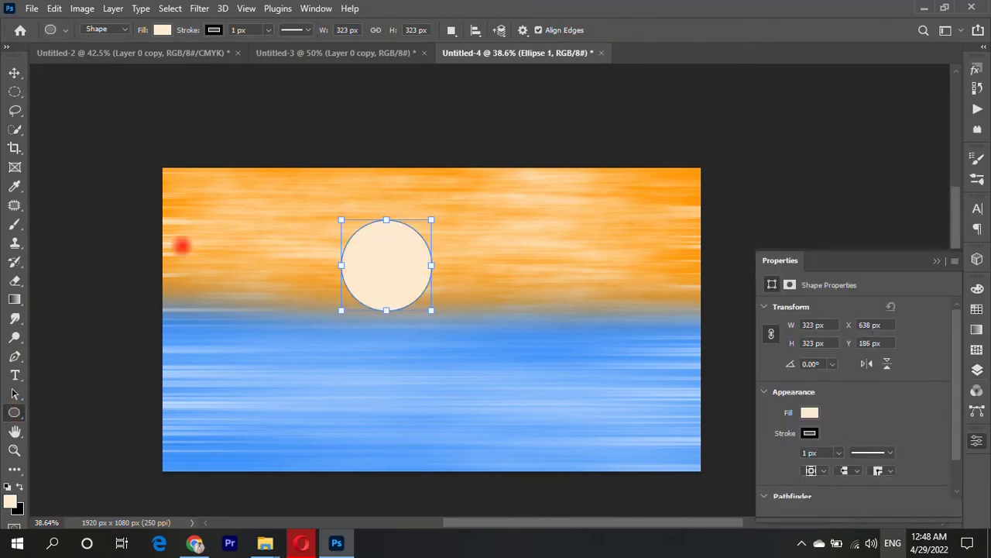
Step: Set the foreground colour to orange #ff6c00 and undo the pale cream circle
{"action": "left_click", "coordinate": [10, 501]}
{"action": "left_click_drag", "start_coordinate": [788, 281], "coordinate": [790, 319]}
{"action": "mouse_move", "coordinate": [761, 162]}
{"action": "left_mouse_down"}
{"action": "mouse_move", "coordinate": [760, 116]}
{"action": "mouse_move", "coordinate": [730, 109]}
{"action": "mouse_move", "coordinate": [790, 120]}
{"action": "left_mouse_up"}
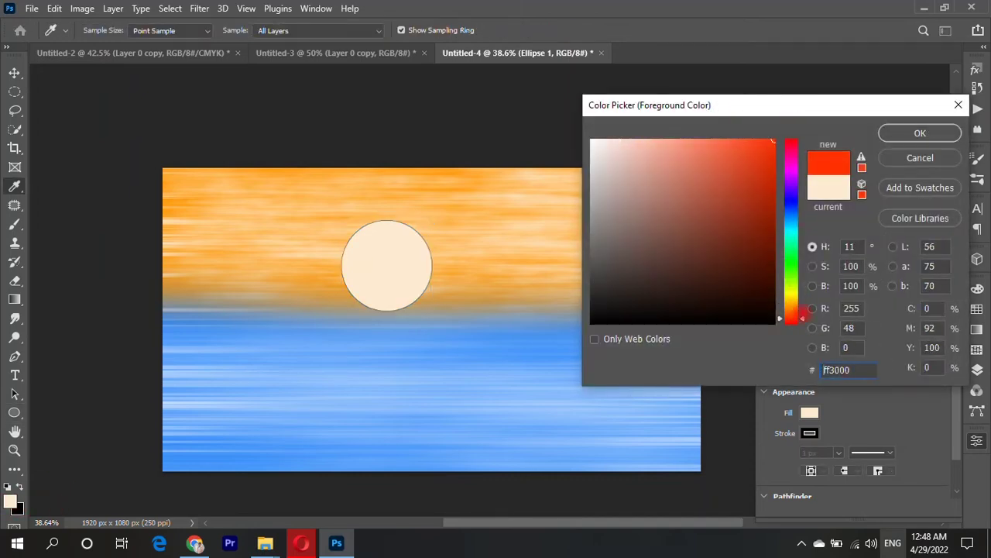
{"action": "left_click_drag", "start_coordinate": [803, 318], "coordinate": [802, 311]}
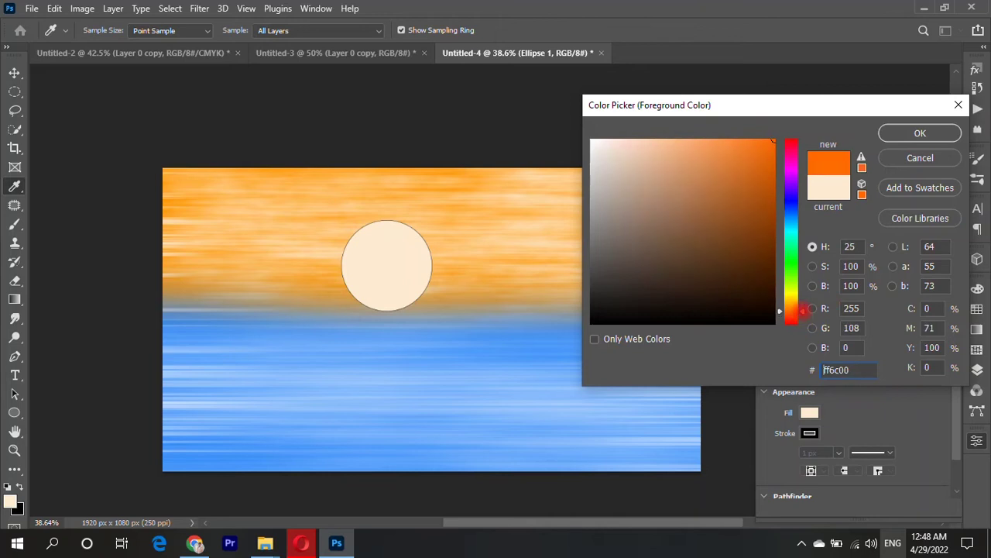
{"action": "left_click", "coordinate": [918, 134]}
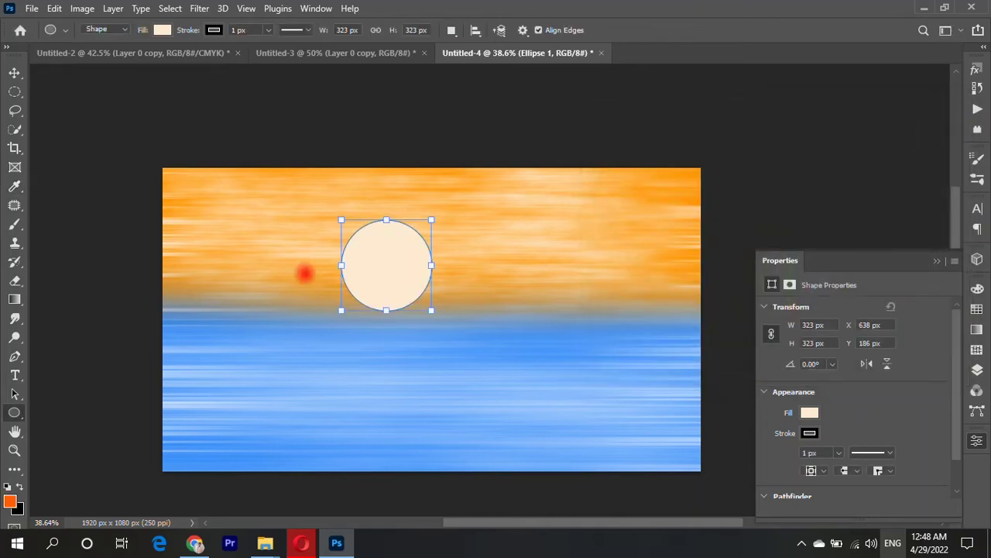
{"action": "key", "text": "ctrl+z"}
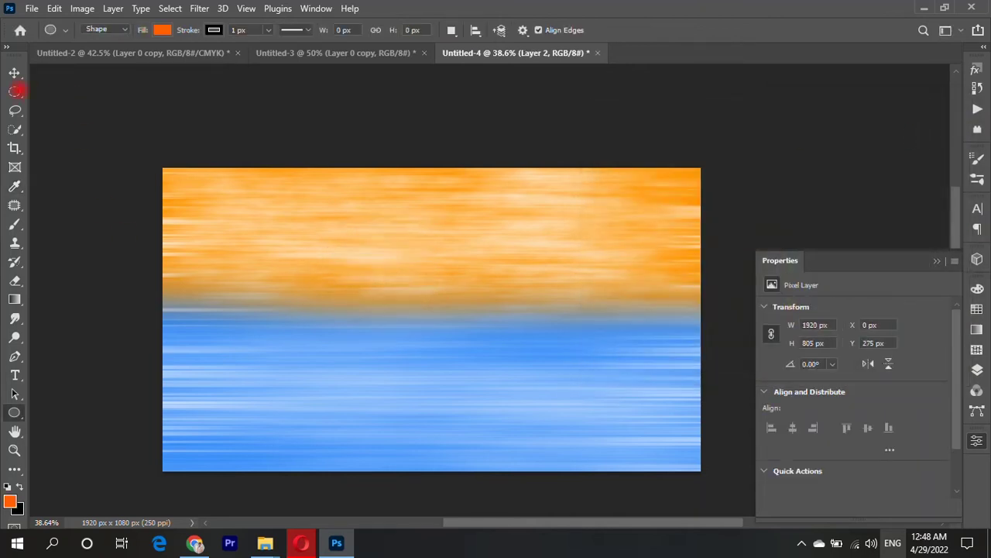
Step: Fill an elliptical selection just above the horizon with orange on Layer 2, then deselect
{"action": "left_click", "coordinate": [15, 91]}
{"action": "mouse_move", "coordinate": [370, 233]}
{"action": "left_mouse_down"}
{"action": "mouse_move", "coordinate": [407, 277]}
{"action": "mouse_move", "coordinate": [470, 320]}
{"action": "left_mouse_up"}
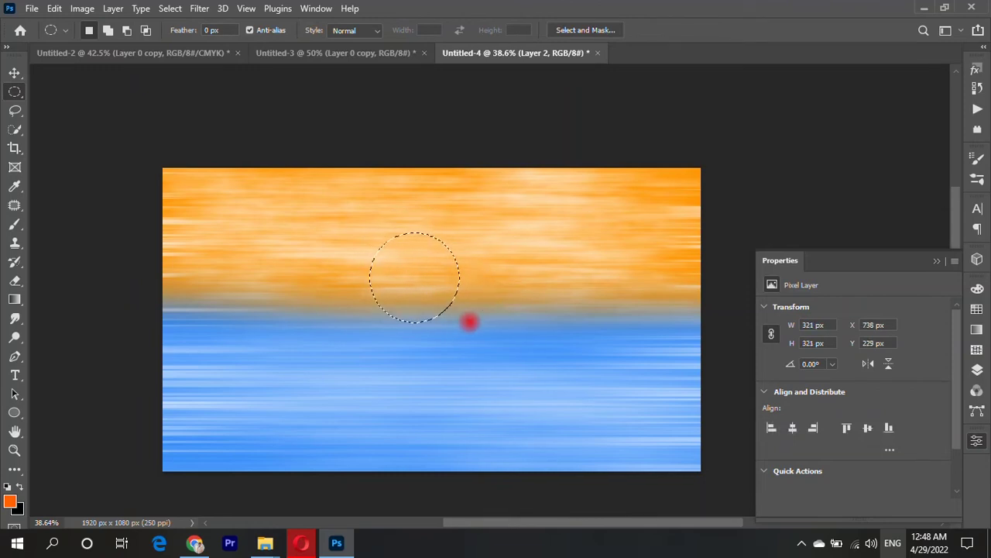
{"action": "key", "text": "ctrl+BackSpace"}
{"action": "key", "text": "ctrl+z"}
{"action": "left_click", "coordinate": [19, 486]}
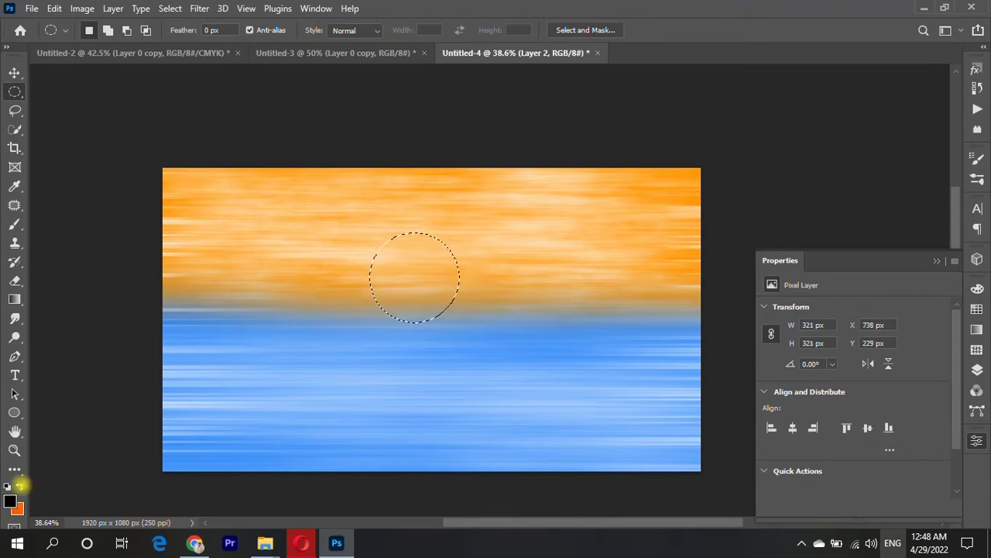
{"action": "key", "text": "ctrl+BackSpace"}
{"action": "key", "text": "ctrl+d"}
Step: Show the Layers panel and scroll through the layer list
{"action": "scroll", "coordinate": [422, 317], "scroll_direction": "down", "scroll_amount": 2}
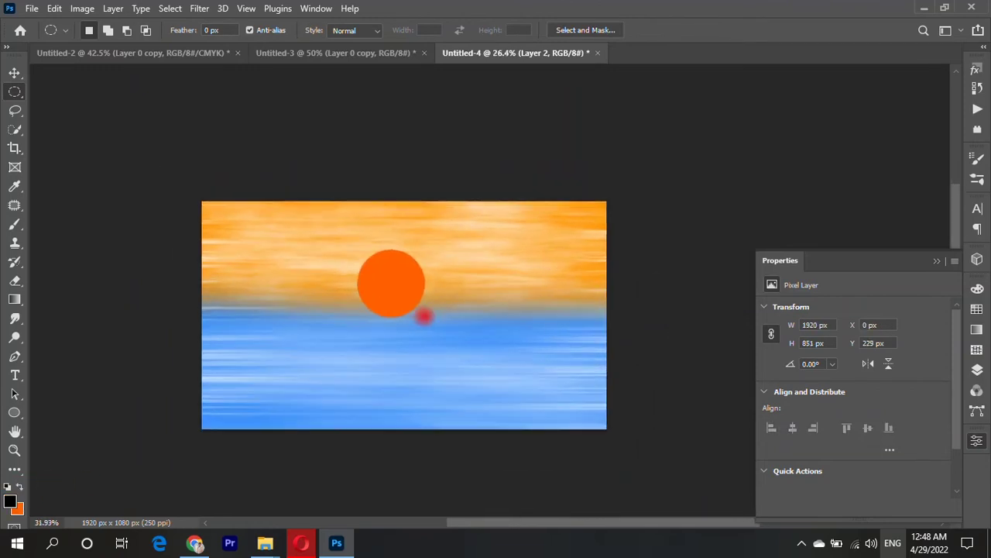
{"action": "scroll", "coordinate": [422, 316], "scroll_direction": "down", "scroll_amount": 1}
{"action": "left_click", "coordinate": [977, 370]}
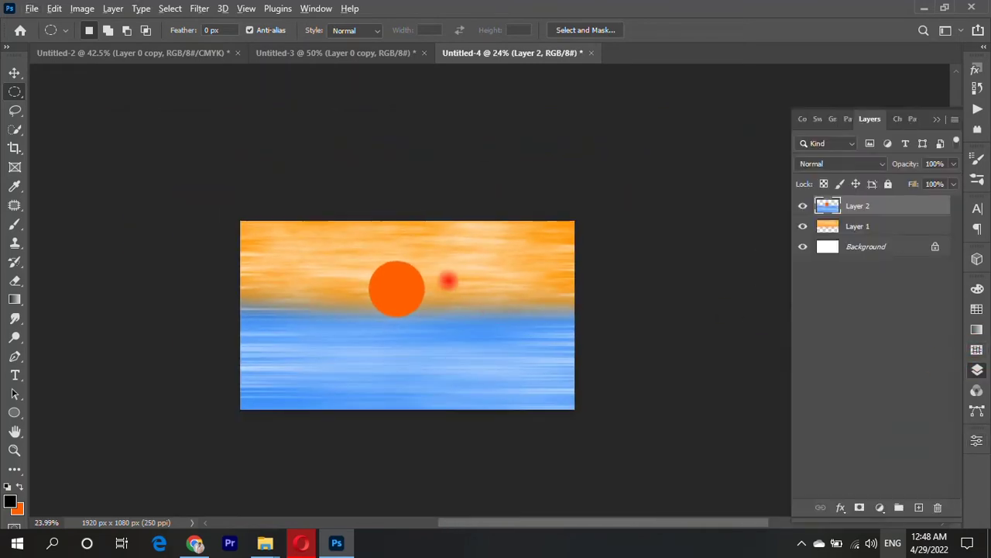
{"action": "scroll", "coordinate": [442, 279], "scroll_direction": "up", "scroll_amount": 2}
{"action": "scroll", "coordinate": [395, 277], "scroll_direction": "up", "scroll_amount": 1}
{"action": "scroll", "coordinate": [390, 275], "scroll_direction": "down", "scroll_amount": 1}
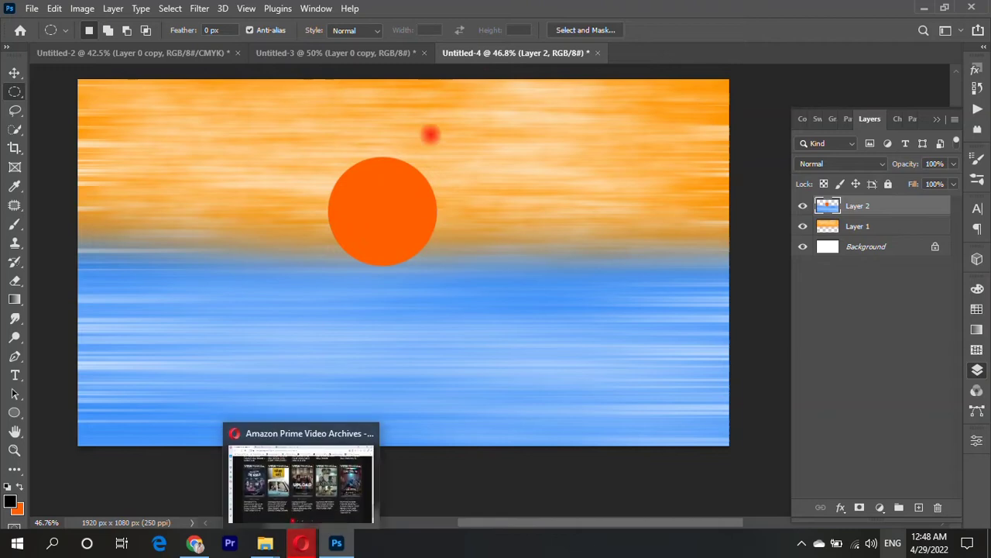
{"action": "scroll", "coordinate": [426, 163], "scroll_direction": "down", "scroll_amount": 1}
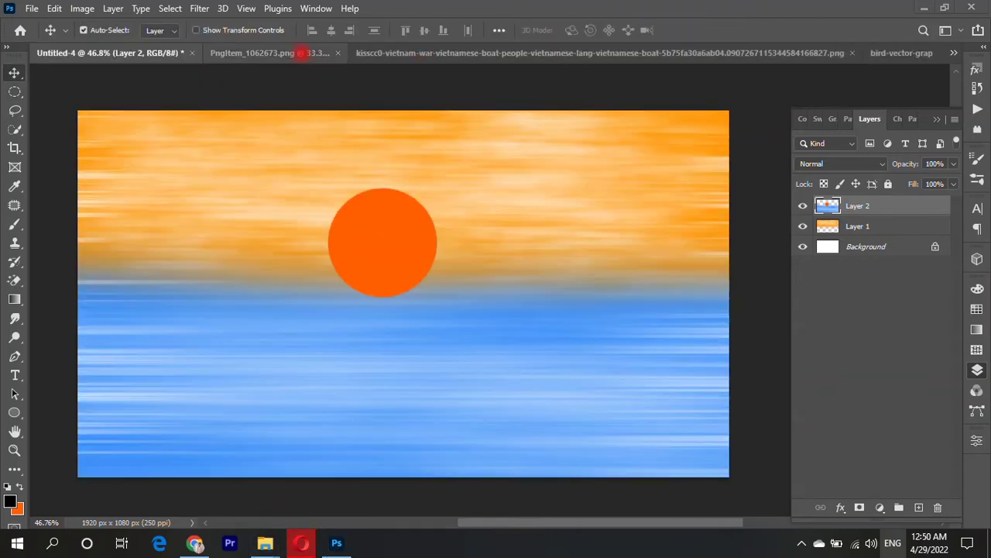
Step: Drag the palm tree into the sunset document and close the palm image
{"action": "left_click", "coordinate": [303, 51]}
{"action": "mouse_move", "coordinate": [452, 170]}
{"action": "left_mouse_down"}
{"action": "mouse_move", "coordinate": [231, 131]}
{"action": "mouse_move", "coordinate": [132, 270]}
{"action": "left_mouse_up"}
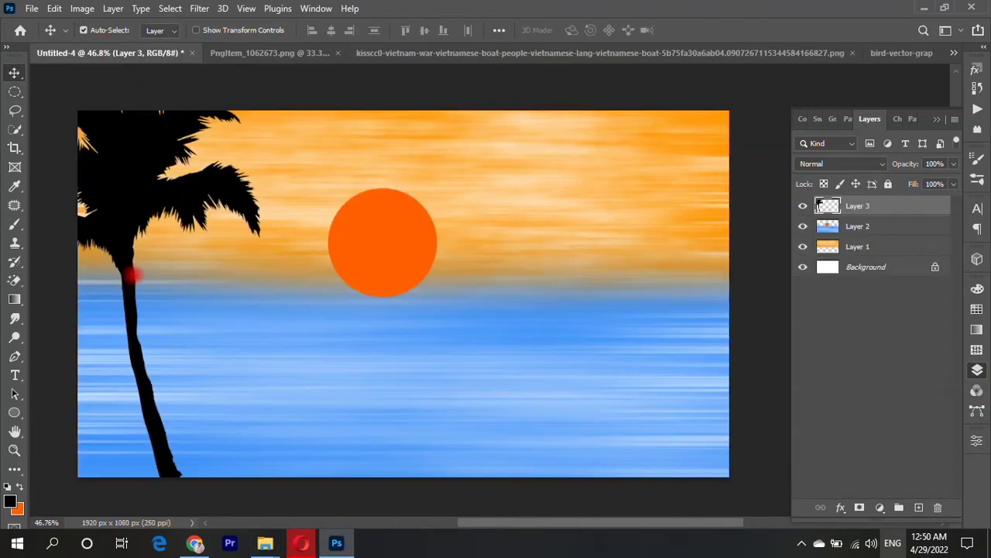
{"action": "left_click", "coordinate": [338, 51]}
{"action": "left_click", "coordinate": [488, 215]}
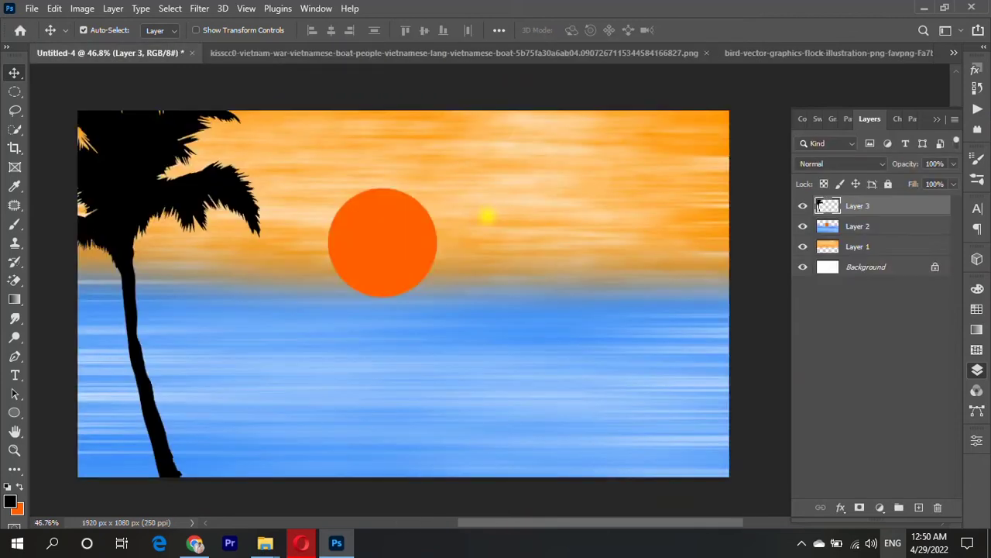
Step: Bring in the boatman in his canoe and the flock of birds, closing the boat image
{"action": "left_click", "coordinate": [398, 53]}
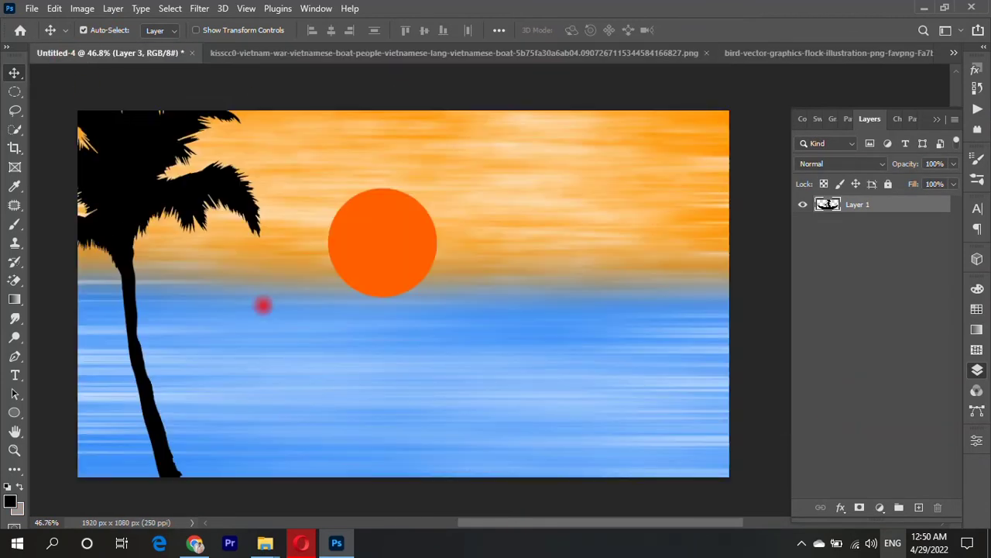
{"action": "left_click_drag", "start_coordinate": [459, 211], "coordinate": [341, 324]}
{"action": "left_click", "coordinate": [714, 53]}
{"action": "left_click", "coordinate": [707, 52]}
{"action": "left_click", "coordinate": [593, 51]}
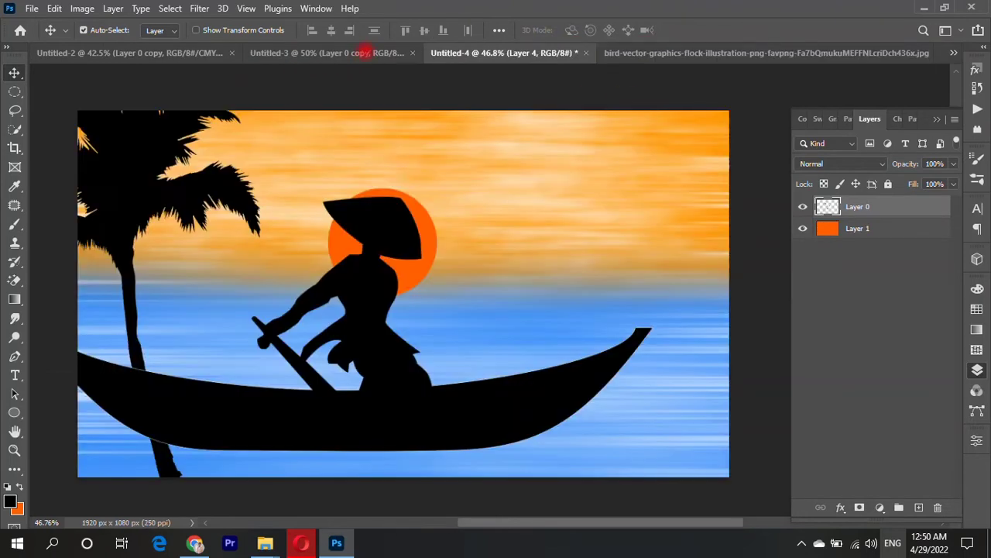
{"action": "left_click_drag", "start_coordinate": [591, 261], "coordinate": [428, 199]}
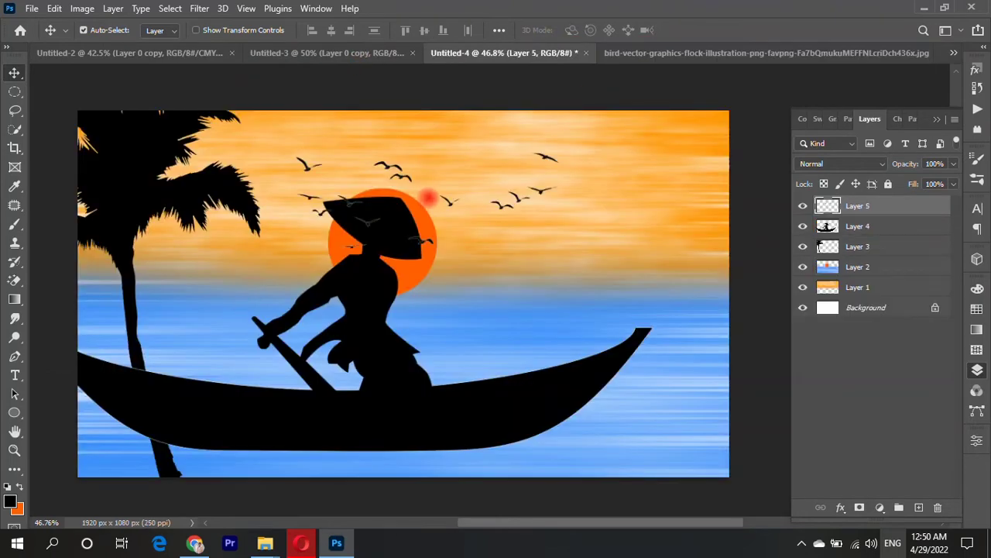
Step: Scale the boatman down to 31% and place him on the water below the sun
{"action": "left_click", "coordinate": [364, 326]}
{"action": "key", "text": "ctrl+t"}
{"action": "mouse_move", "coordinate": [648, 325]}
{"action": "left_mouse_down"}
{"action": "mouse_move", "coordinate": [372, 344]}
{"action": "mouse_move", "coordinate": [372, 365]}
{"action": "mouse_move", "coordinate": [398, 367]}
{"action": "left_mouse_up"}
{"action": "key", "text": "Return"}
Step: Shrink, flip horizontally and tilt the palm tree, moving it to the lower left
{"action": "left_click", "coordinate": [114, 171]}
{"action": "key", "text": "ctrl+t"}
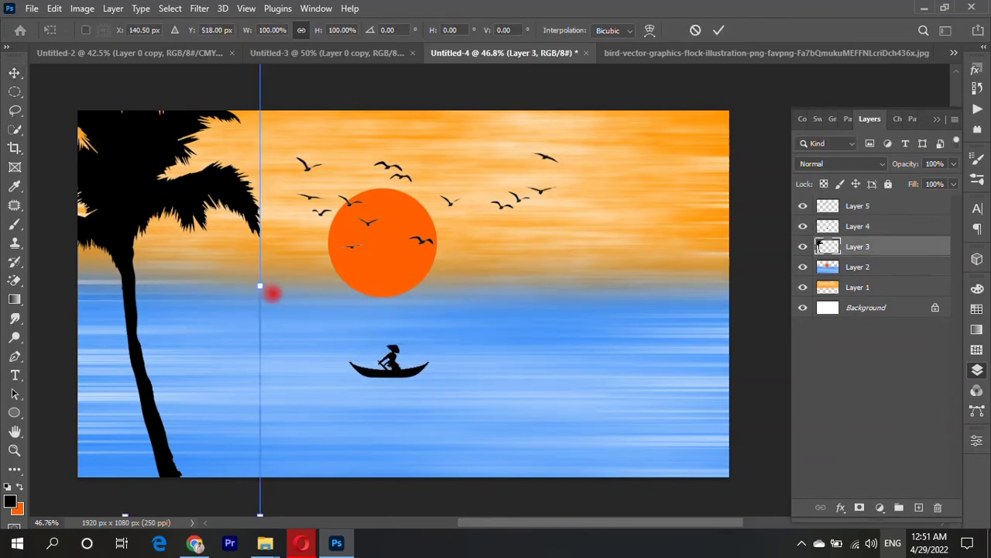
{"action": "left_click_drag", "start_coordinate": [260, 286], "coordinate": [184, 265]}
{"action": "right_click", "coordinate": [184, 266]}
{"action": "left_click", "coordinate": [230, 498]}
{"action": "mouse_move", "coordinate": [239, 289]}
{"action": "left_mouse_down"}
{"action": "mouse_move", "coordinate": [225, 297]}
{"action": "mouse_move", "coordinate": [249, 289]}
{"action": "left_mouse_up"}
{"action": "mouse_move", "coordinate": [195, 272]}
{"action": "left_mouse_down"}
{"action": "mouse_move", "coordinate": [108, 338]}
{"action": "mouse_move", "coordinate": [116, 370]}
{"action": "mouse_move", "coordinate": [156, 398]}
{"action": "mouse_move", "coordinate": [143, 364]}
{"action": "left_mouse_up"}
{"action": "key", "text": "Return"}
Step: Add palm copies along the left shore, moving one lower and shrinking it to 75%
{"action": "key", "text": "ctrl+t"}
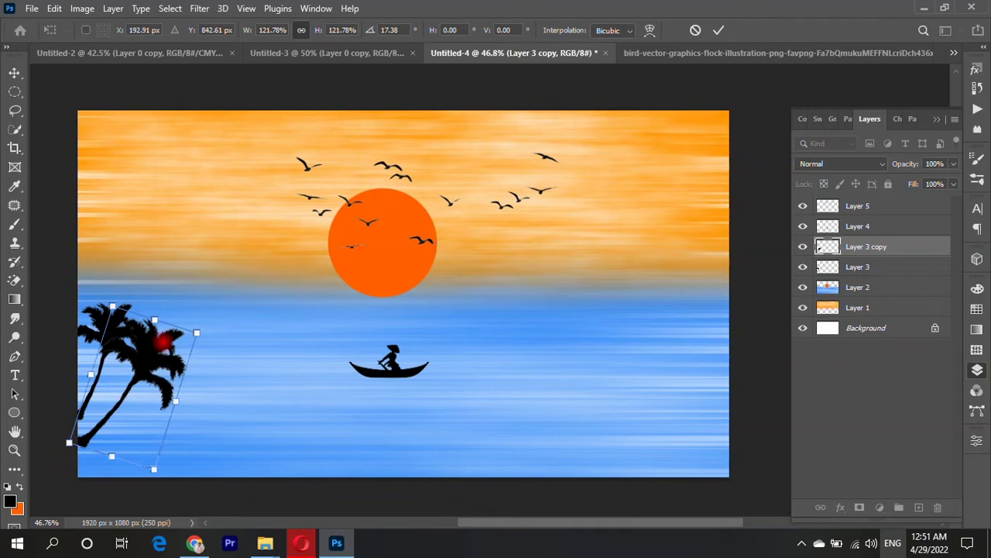
{"action": "key", "text": "Return"}
{"action": "mouse_move", "coordinate": [158, 345]}
{"action": "left_mouse_down"}
{"action": "mouse_move", "coordinate": [162, 374]}
{"action": "mouse_move", "coordinate": [120, 267]}
{"action": "mouse_move", "coordinate": [133, 409]}
{"action": "mouse_move", "coordinate": [173, 447]}
{"action": "left_mouse_up"}
{"action": "key", "text": "ctrl+t"}
{"action": "left_click_drag", "start_coordinate": [120, 423], "coordinate": [141, 424]}
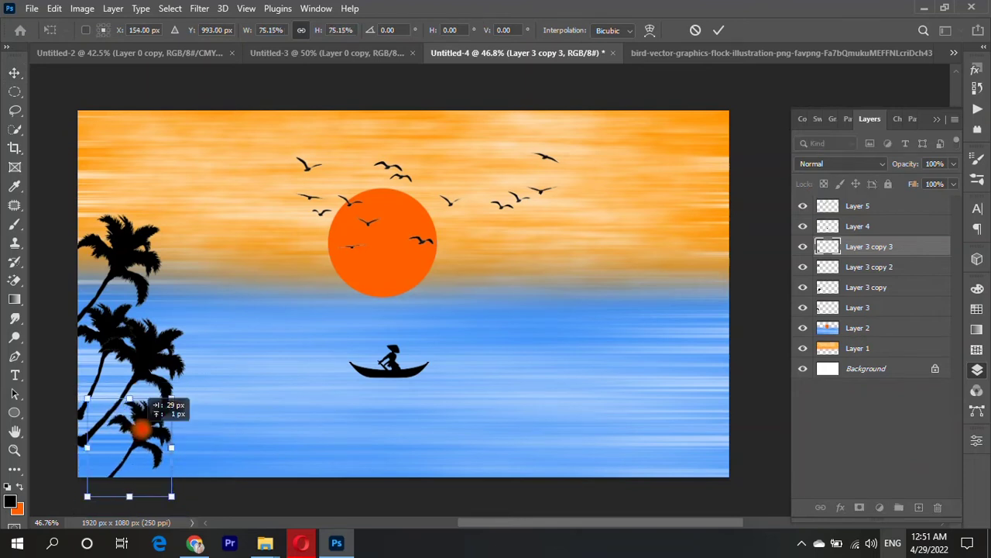
{"action": "key", "text": "Return"}
{"action": "left_click", "coordinate": [112, 324]}
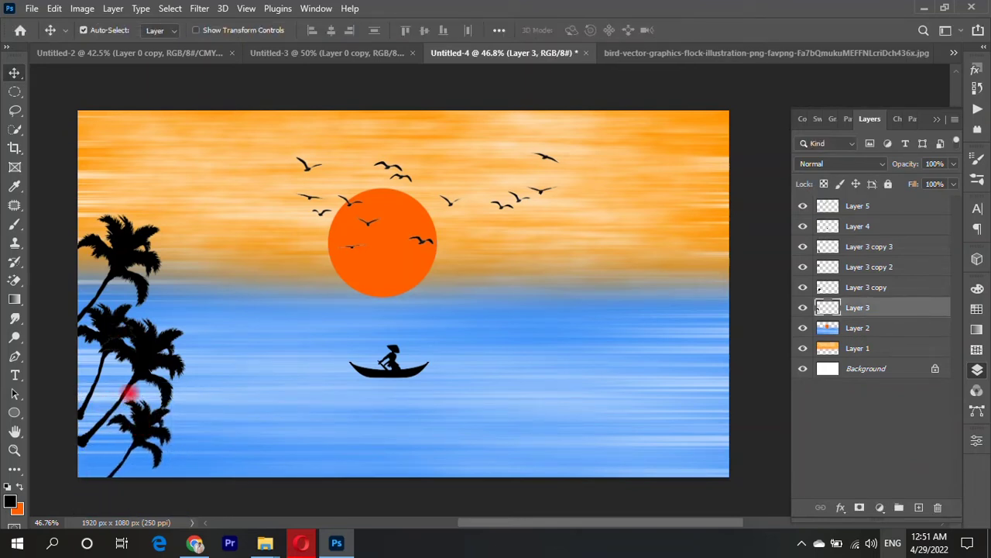
Step: Duplicate the sun and sea layer and try Gaussian Blur on it, then cancel
{"action": "scroll", "coordinate": [373, 277], "scroll_direction": "down", "scroll_amount": 1}
{"action": "left_click", "coordinate": [380, 246]}
{"action": "scroll", "coordinate": [379, 246], "scroll_direction": "up", "scroll_amount": 2}
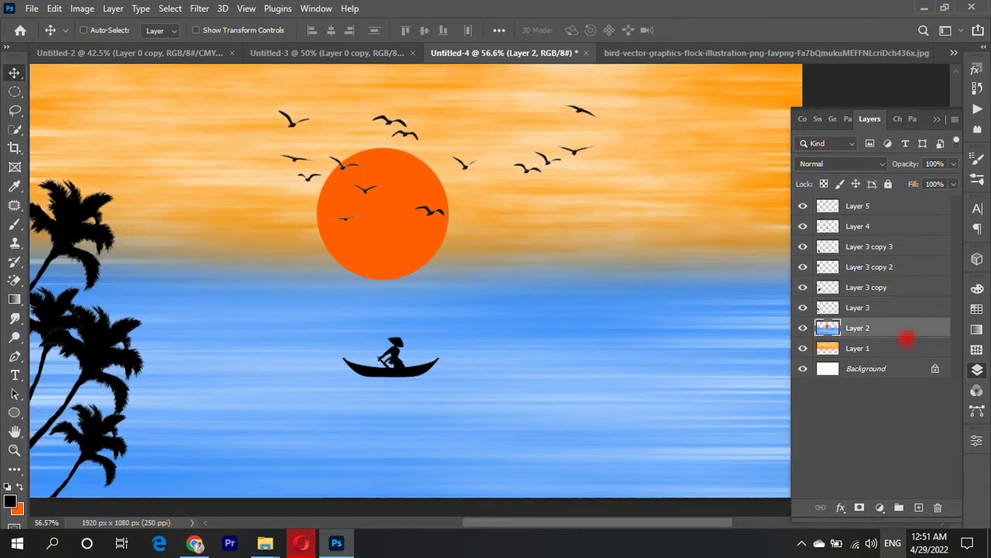
{"action": "key", "text": "ctrl+j"}
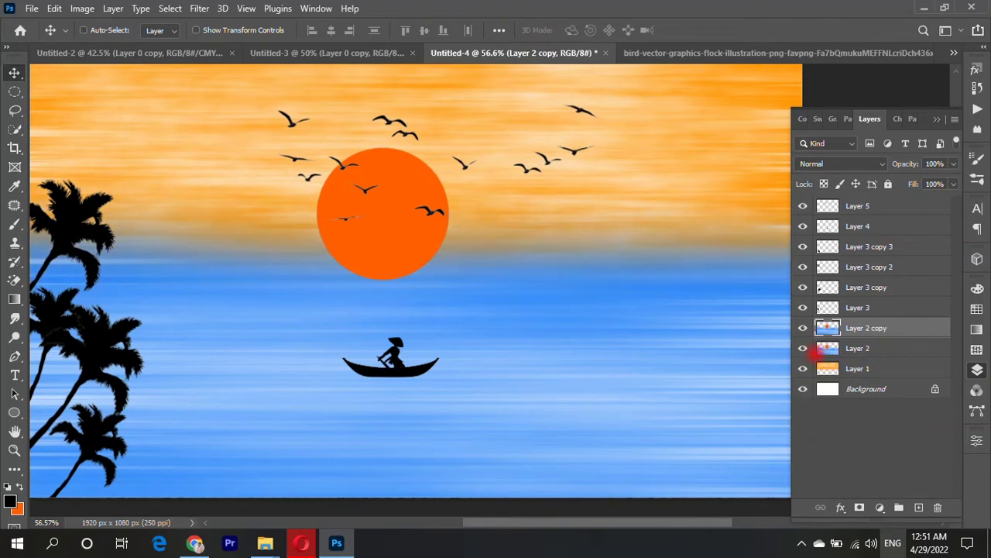
{"action": "left_click", "coordinate": [167, 7]}
{"action": "mouse_move", "coordinate": [222, 208]}
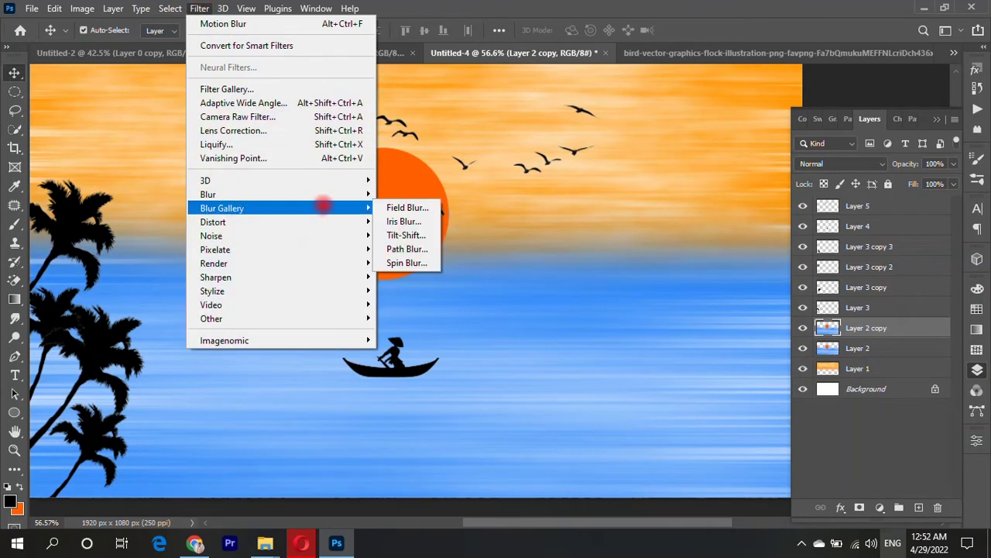
{"action": "left_click", "coordinate": [428, 245]}
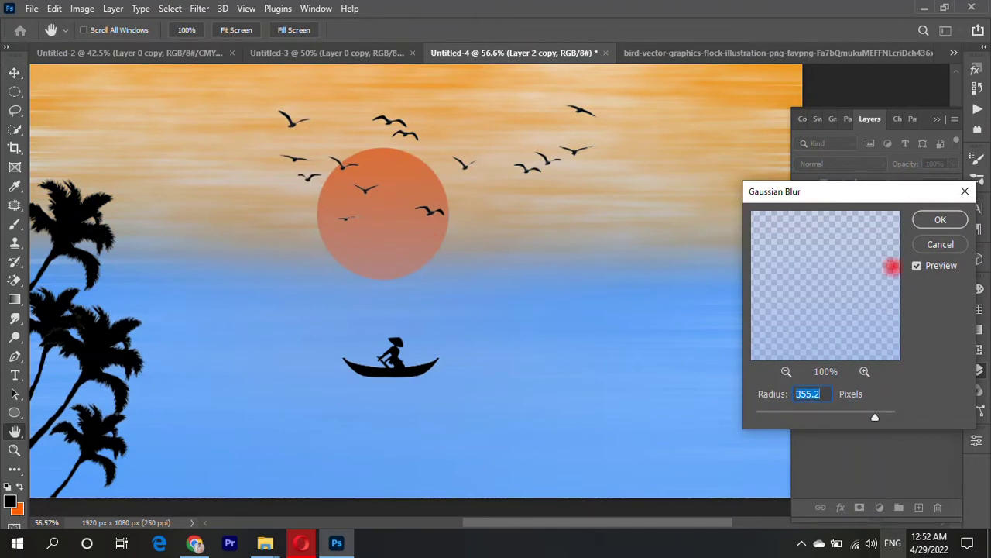
{"action": "left_click", "coordinate": [942, 245]}
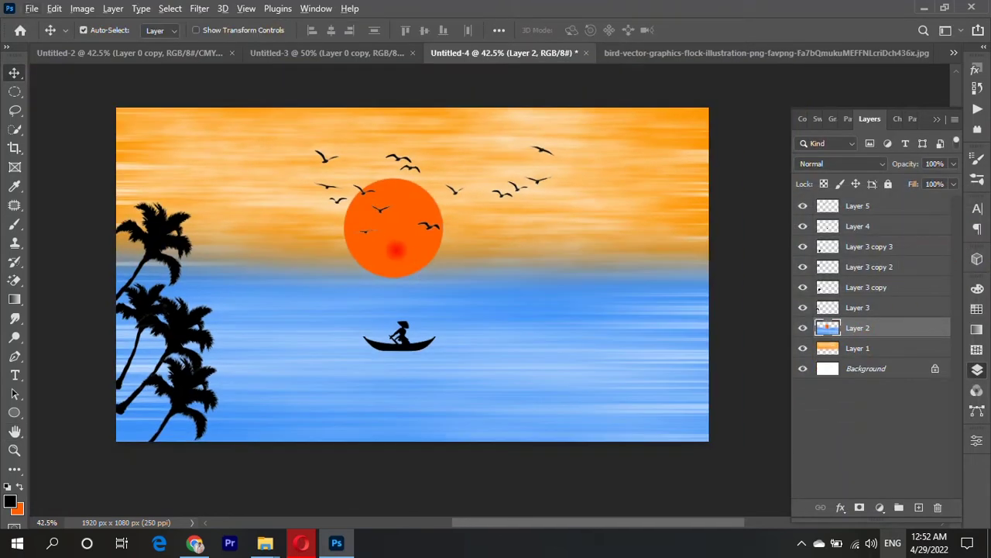
Step: Reselect the original sun and sea layer, scrolling through the Layers panel
{"action": "left_click", "coordinate": [860, 307]}
{"action": "scroll", "coordinate": [382, 245], "scroll_direction": "up", "scroll_amount": 5}
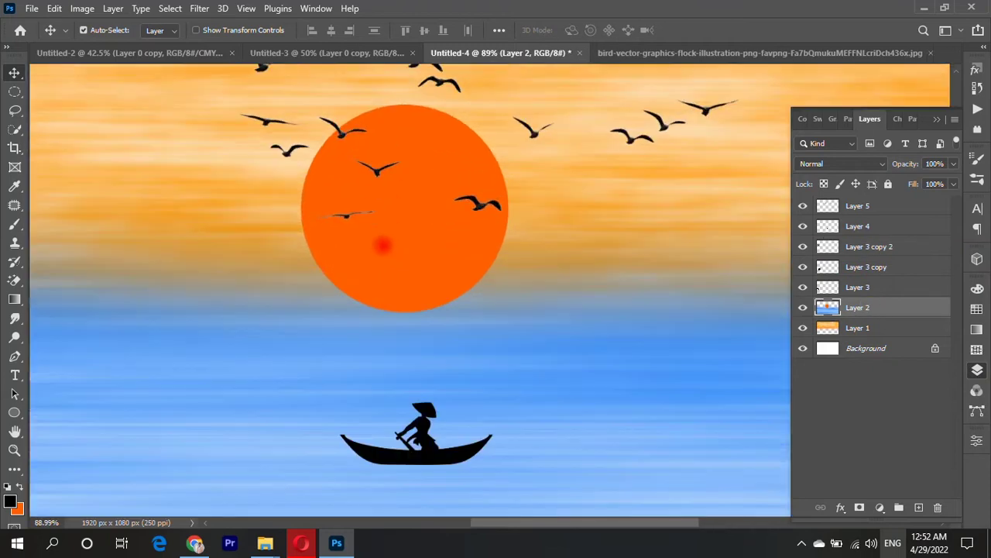
{"action": "scroll", "coordinate": [562, 276], "scroll_direction": "down", "scroll_amount": 4}
{"action": "scroll", "coordinate": [475, 255], "scroll_direction": "up", "scroll_amount": 1}
{"action": "scroll", "coordinate": [517, 271], "scroll_direction": "up", "scroll_amount": 1}
{"action": "scroll", "coordinate": [509, 261], "scroll_direction": "down", "scroll_amount": 1}
{"action": "scroll", "coordinate": [503, 244], "scroll_direction": "up", "scroll_amount": 1}
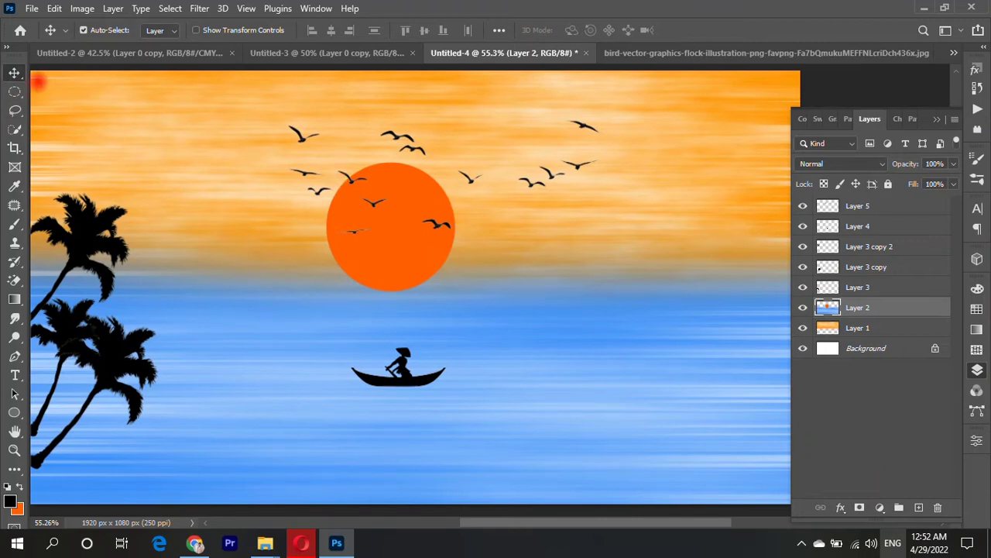
Step: Fill a circle around the sun with orange on new Layer 6 and duplicate it
{"action": "left_click", "coordinate": [14, 92]}
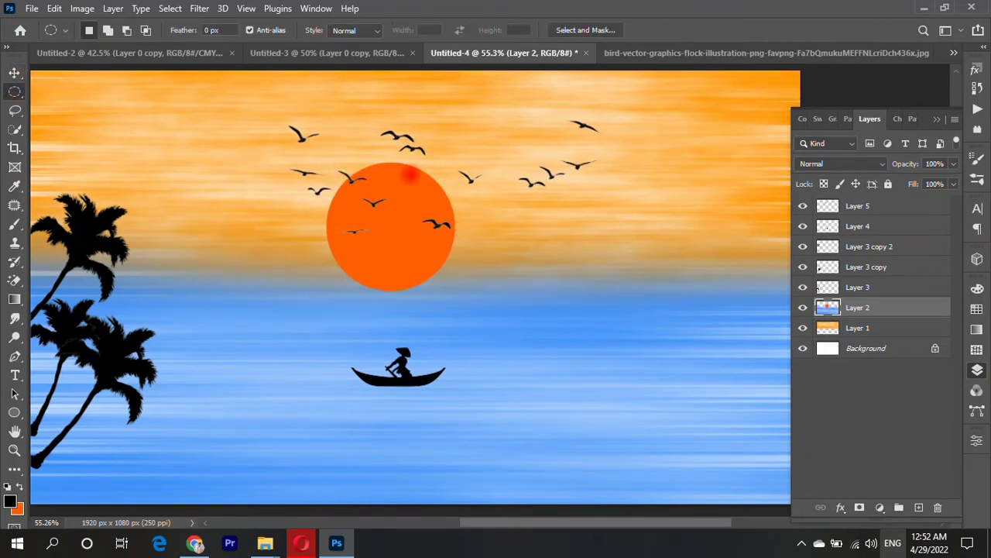
{"action": "left_click_drag", "start_coordinate": [328, 172], "coordinate": [455, 298]}
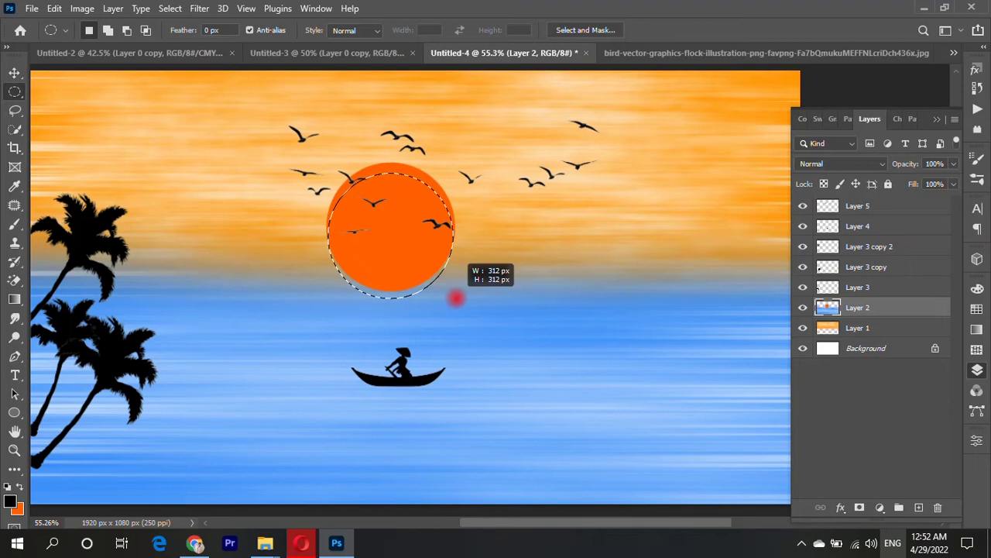
{"action": "left_click_drag", "start_coordinate": [456, 298], "coordinate": [457, 300]}
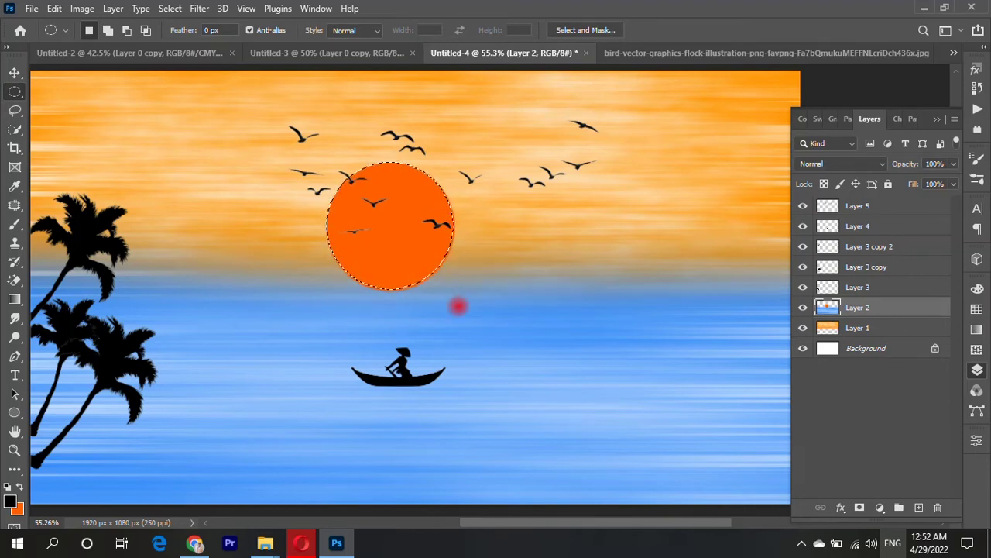
{"action": "left_click", "coordinate": [918, 506]}
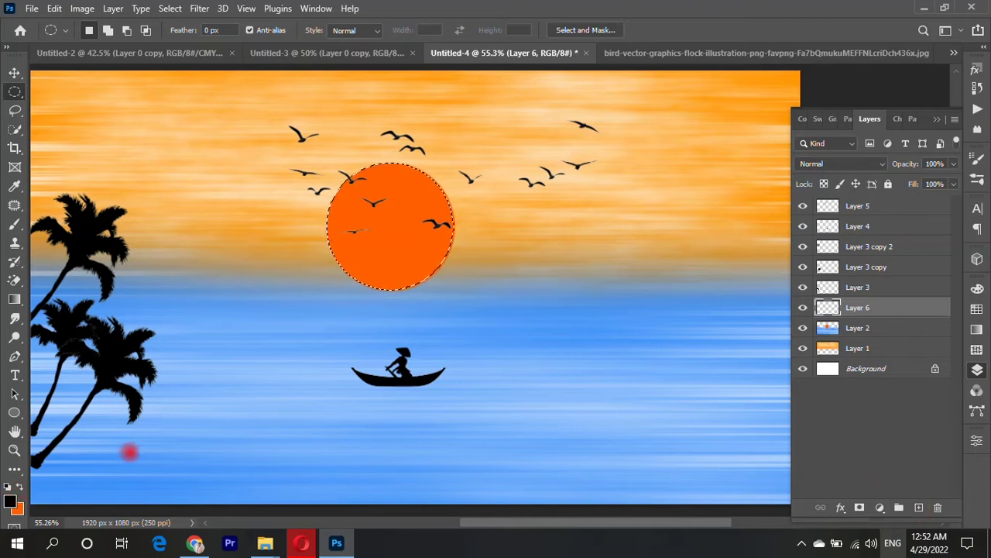
{"action": "key", "text": "ctrl+BackSpace"}
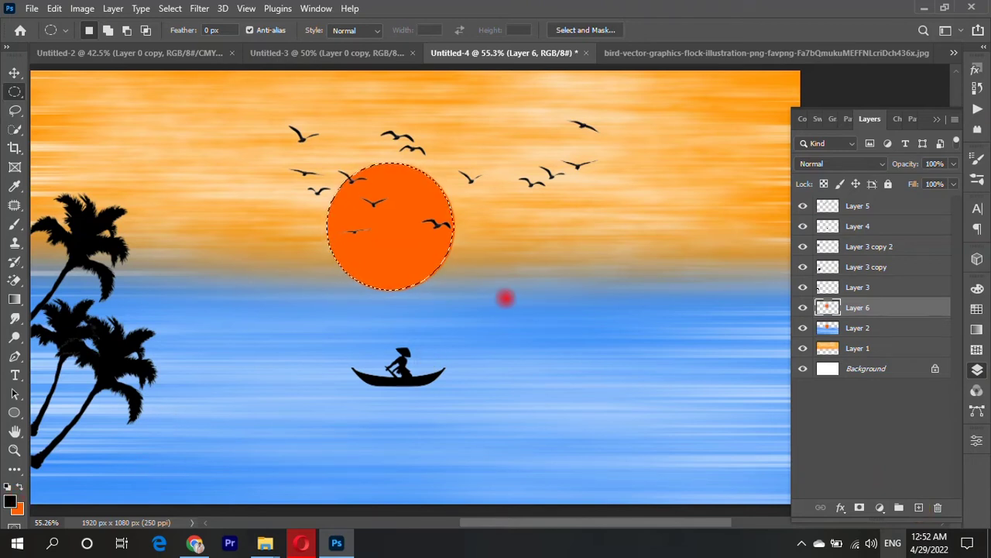
{"action": "key", "text": "ctrl+d"}
{"action": "key", "text": "ctrl+j"}
{"action": "left_click", "coordinate": [199, 8]}
{"action": "mouse_move", "coordinate": [207, 194]}
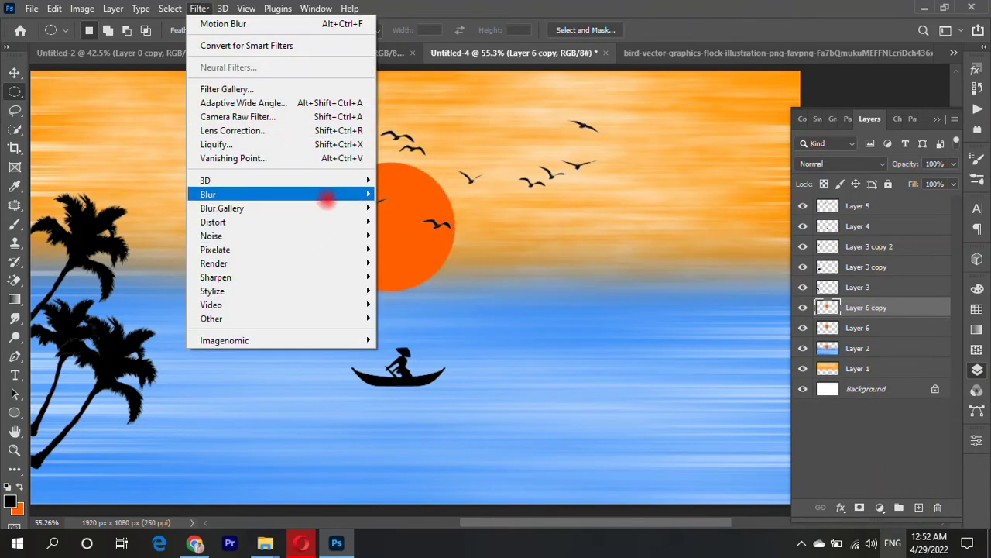
Step: Gaussian-blur the sun copy at radius ~37 and duplicate the blurred layer twice
{"action": "left_click", "coordinate": [429, 248]}
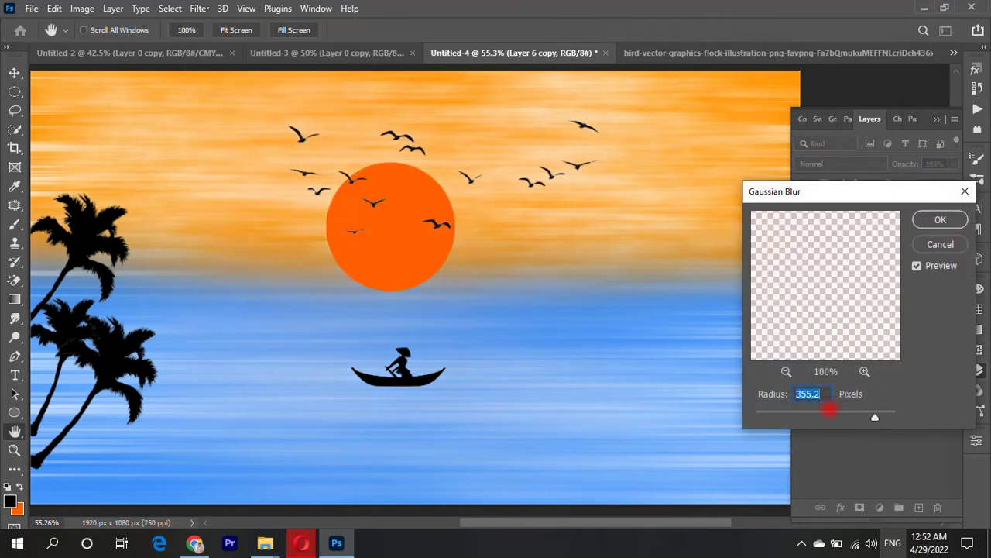
{"action": "left_click", "coordinate": [819, 416]}
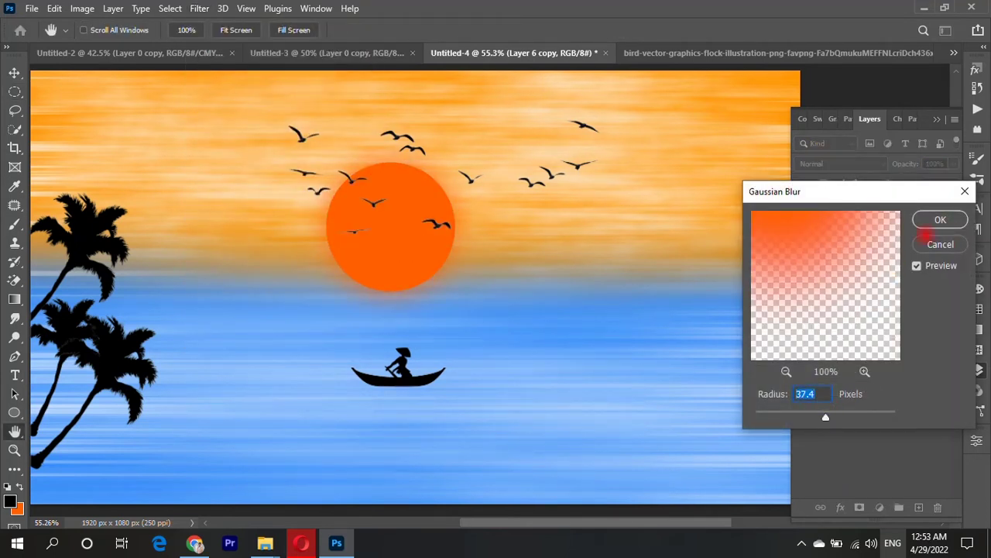
{"action": "left_click", "coordinate": [941, 220]}
{"action": "key", "text": "ctrl+j"}
{"action": "key", "text": "m"}
{"action": "key", "text": "ctrl+j"}
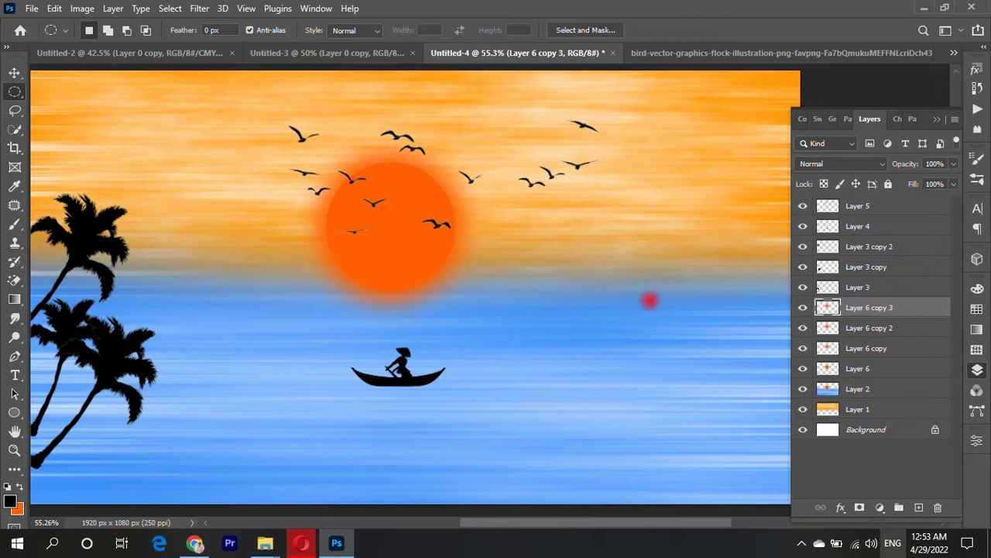
Step: Enlarge the top sun glow copy to about 190% with Free Transform
{"action": "scroll", "coordinate": [649, 299], "scroll_direction": "down", "scroll_amount": 5}
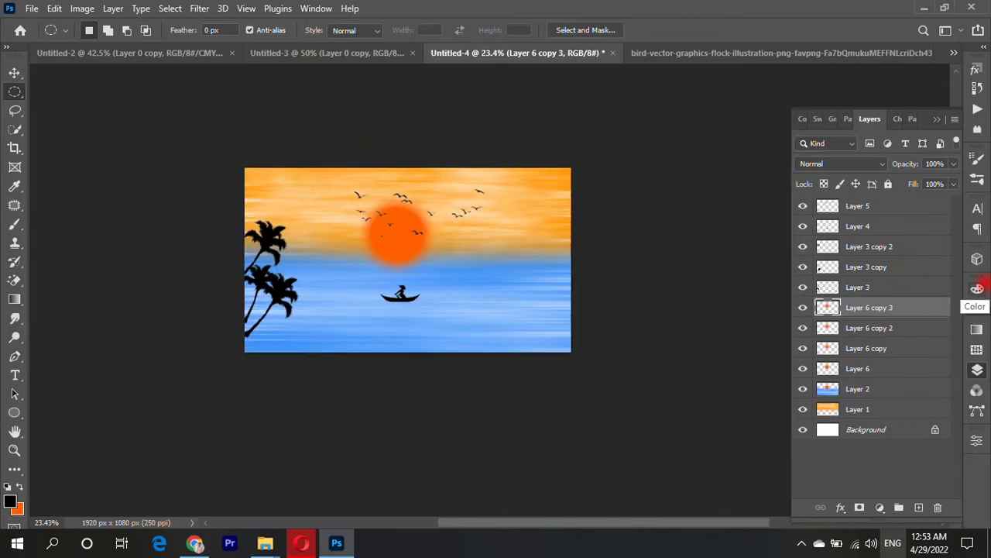
{"action": "key", "text": "ctrl+t"}
{"action": "scroll", "coordinate": [470, 243], "scroll_direction": "up", "scroll_amount": 3}
{"action": "left_click_drag", "start_coordinate": [480, 227], "coordinate": [564, 227]}
{"action": "left_click_drag", "start_coordinate": [508, 246], "coordinate": [464, 246]}
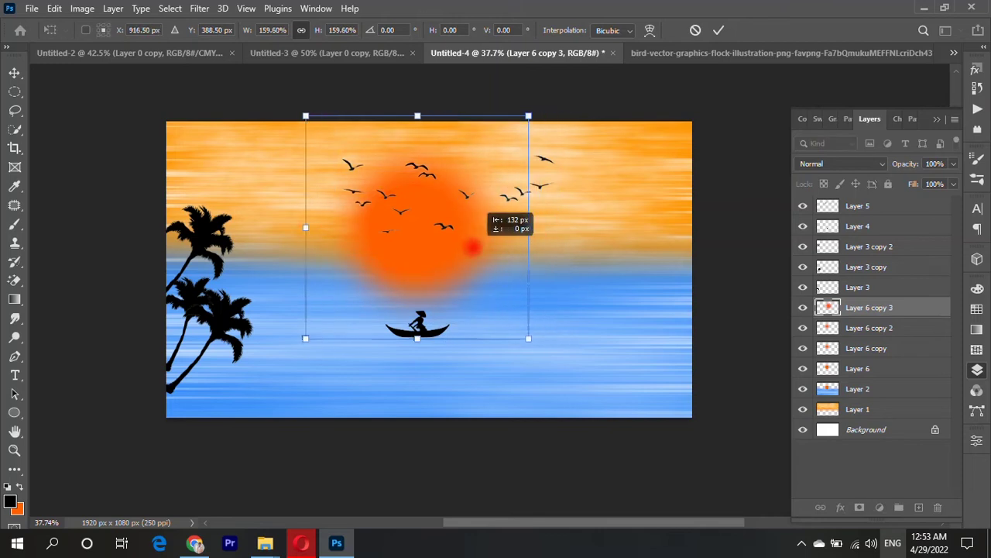
{"action": "left_click_drag", "start_coordinate": [523, 227], "coordinate": [554, 234]}
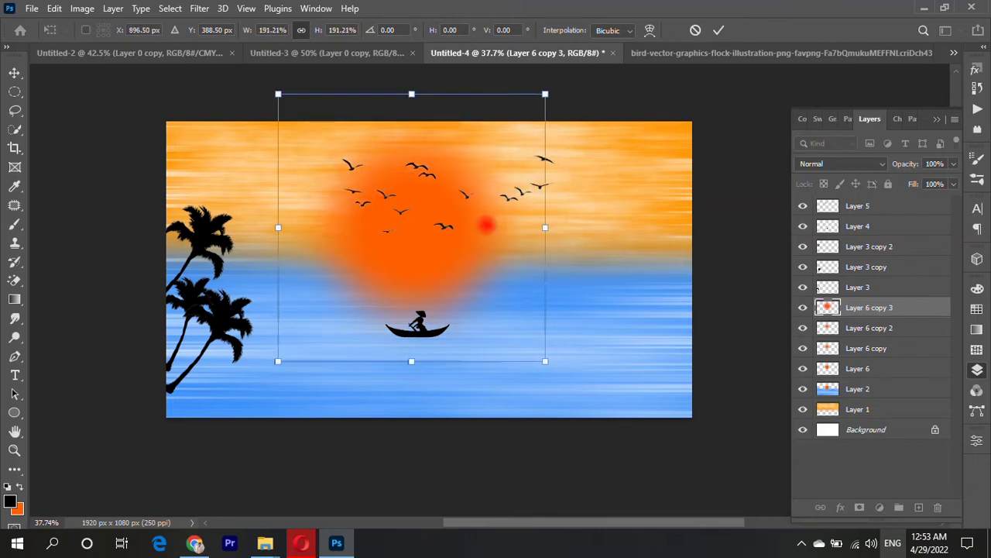
{"action": "key", "text": "Return"}
{"action": "left_click", "coordinate": [199, 9]}
{"action": "mouse_move", "coordinate": [207, 194]}
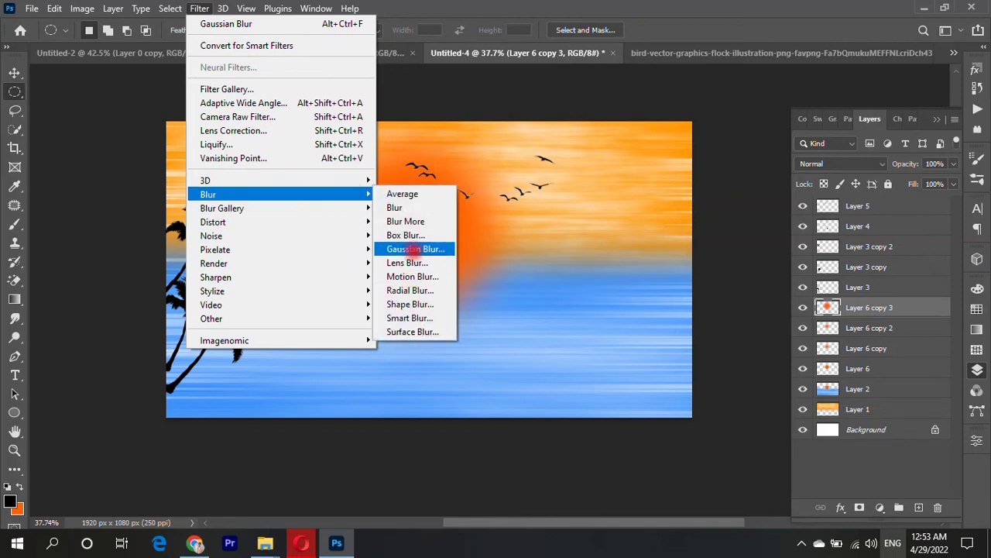
Step: Apply a Gaussian Blur of radius ~130 to the enlarged sun glow
{"action": "left_click", "coordinate": [415, 249]}
{"action": "left_click_drag", "start_coordinate": [845, 416], "coordinate": [850, 416]}
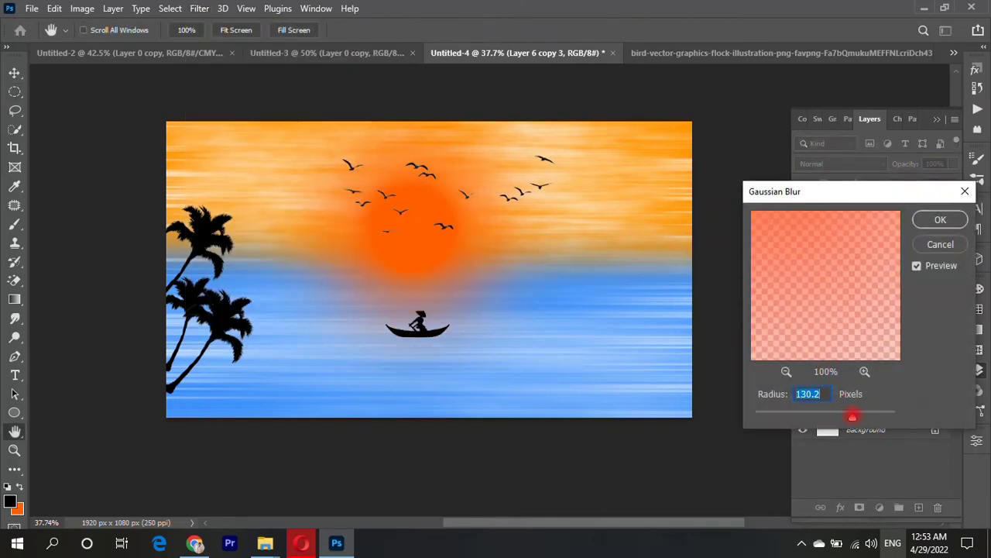
{"action": "left_click", "coordinate": [941, 220]}
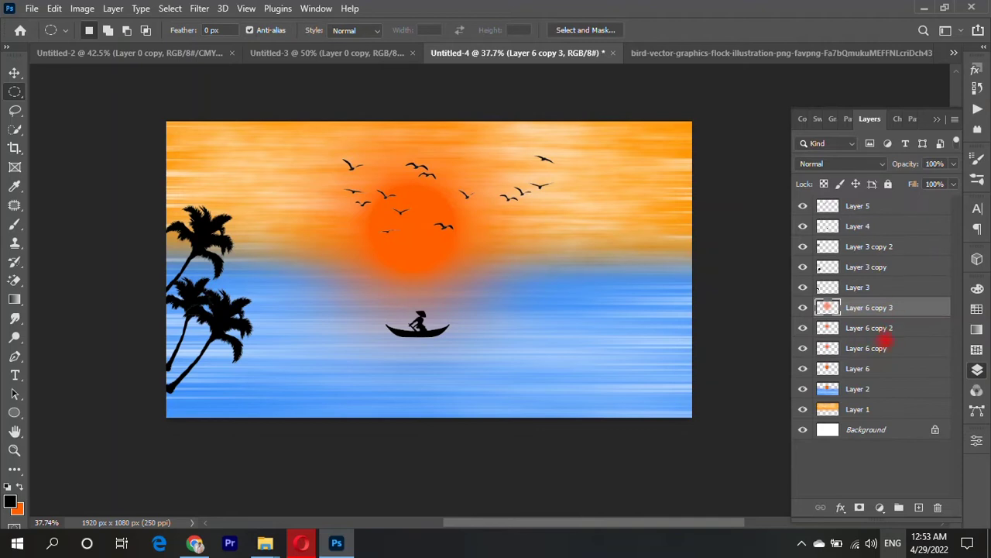
Step: Restack Layer 6 and Layer 6 copy in the Layers panel, checking the glow's visibility
{"action": "left_click_drag", "start_coordinate": [877, 368], "coordinate": [881, 317]}
{"action": "left_click_drag", "start_coordinate": [876, 370], "coordinate": [876, 306]}
{"action": "left_click", "coordinate": [802, 327]}
{"action": "left_click", "coordinate": [803, 328]}
Step: Test Layer 6 copy 3's opacity at 52%, then restore it to 100%
{"action": "left_click", "coordinate": [881, 328]}
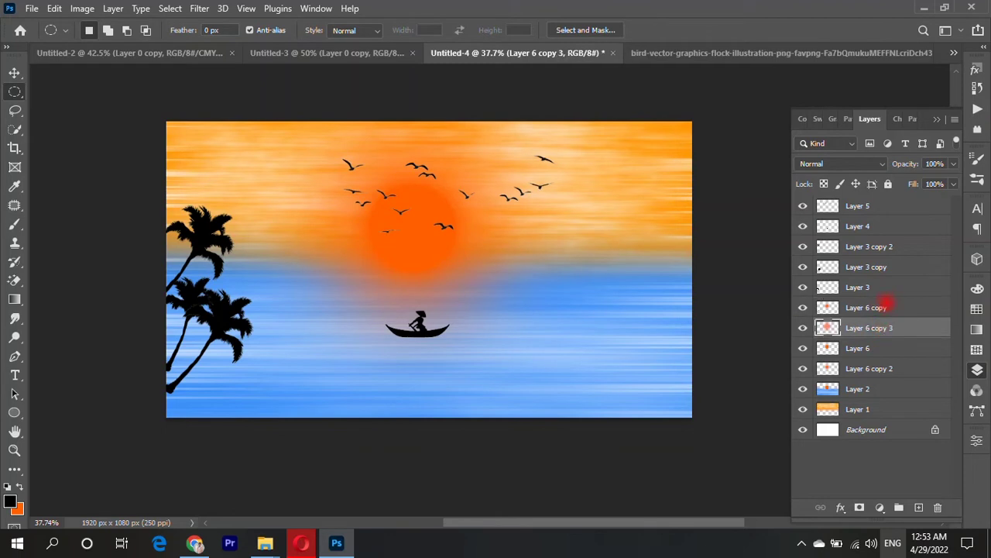
{"action": "left_click_drag", "start_coordinate": [957, 163], "coordinate": [931, 180]}
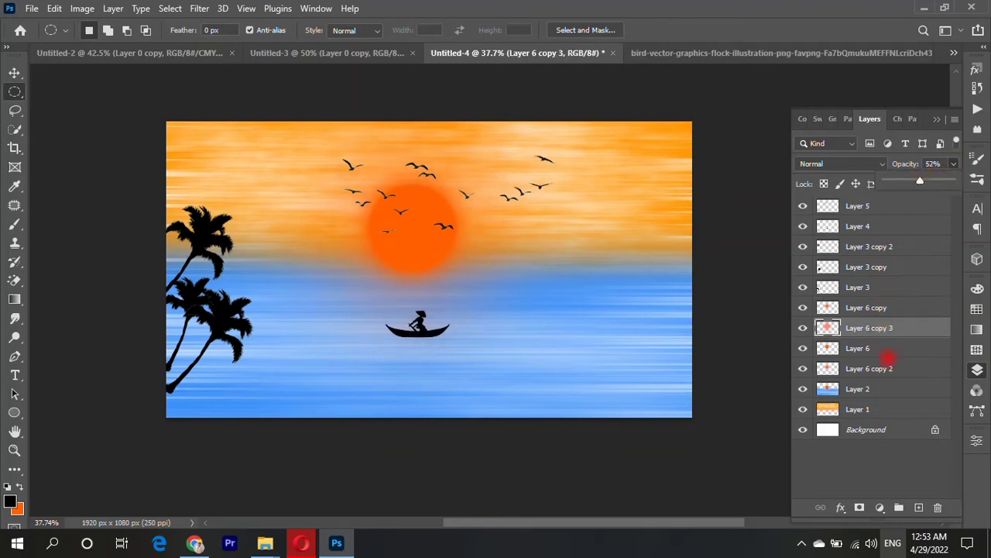
{"action": "left_click", "coordinate": [854, 317]}
{"action": "left_click", "coordinate": [952, 164]}
{"action": "left_click_drag", "start_coordinate": [919, 181], "coordinate": [957, 195]}
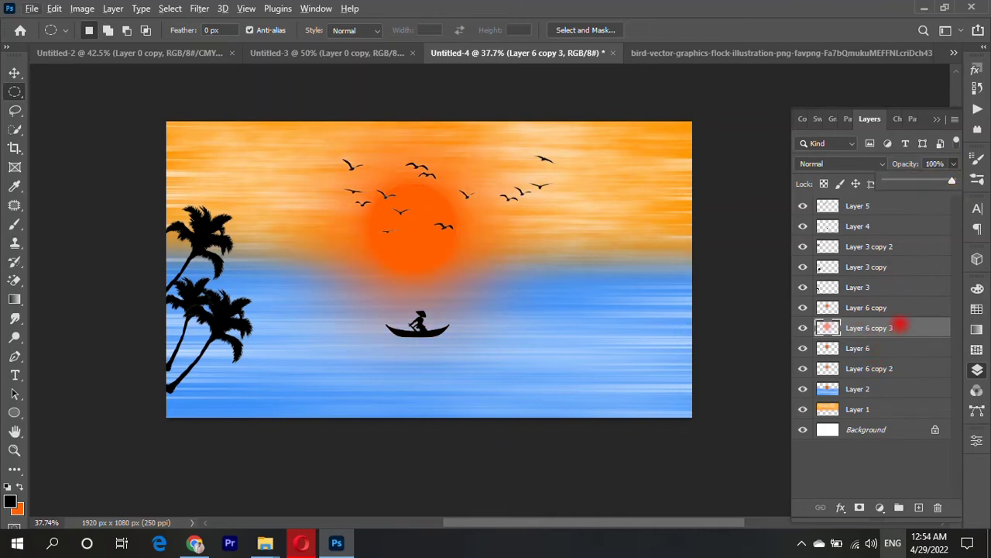
{"action": "scroll", "coordinate": [365, 225], "scroll_direction": "up", "scroll_amount": 2}
{"action": "scroll", "coordinate": [622, 290], "scroll_direction": "down", "scroll_amount": 1}
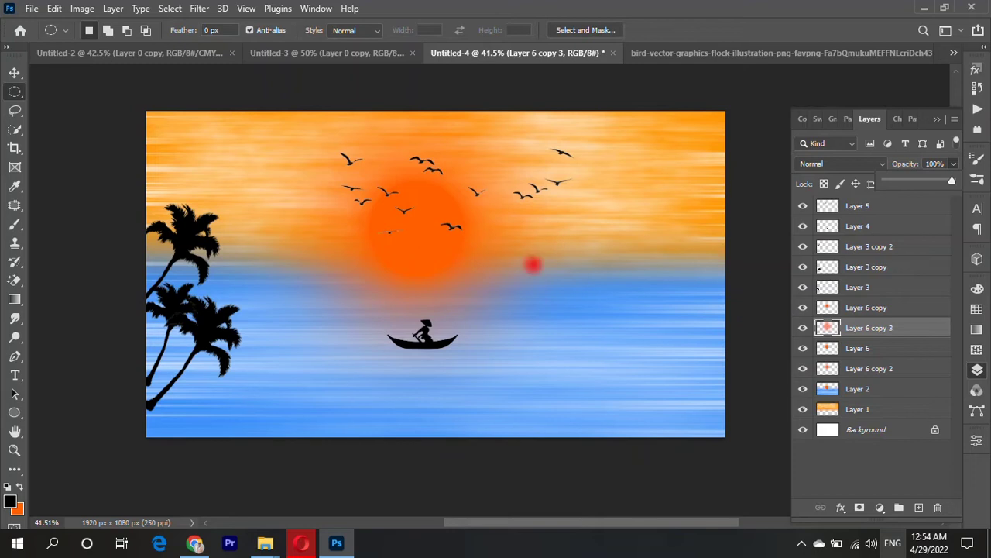
Step: On Layer 6 copy, select the sun circle and try a darker orange fill, then undo it
{"action": "left_click", "coordinate": [893, 306]}
{"action": "left_click", "coordinate": [827, 308], "text": "ctrl"}
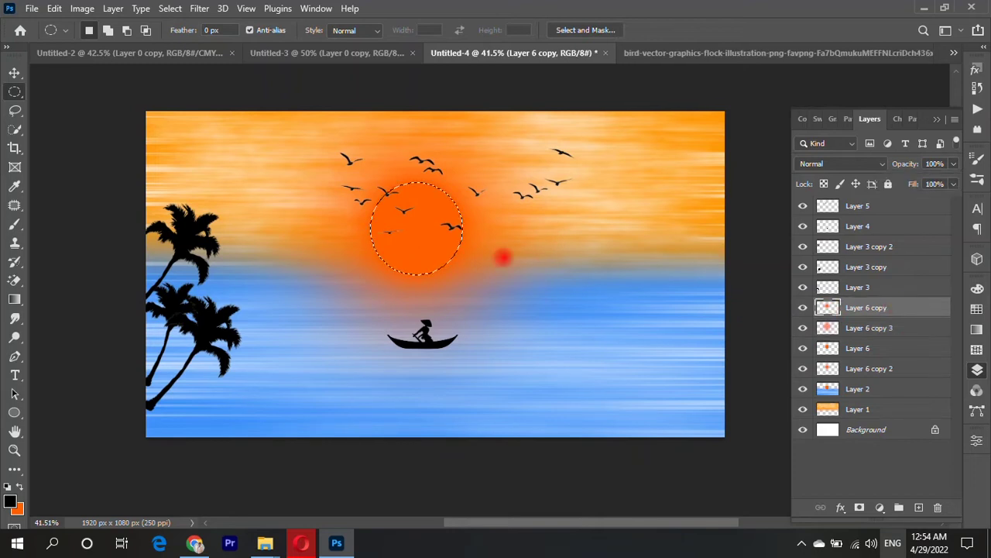
{"action": "left_click", "coordinate": [17, 508]}
{"action": "left_click", "coordinate": [771, 161]}
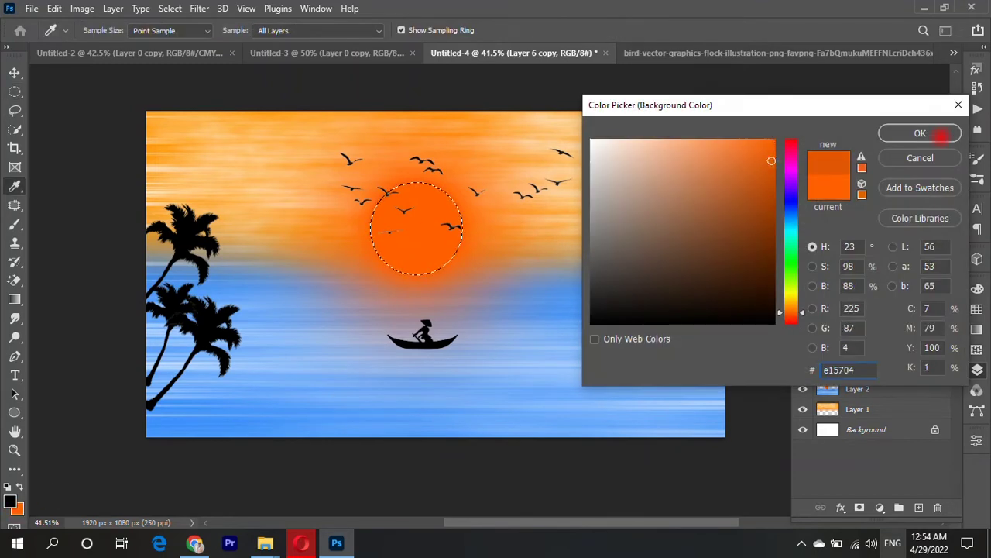
{"action": "left_click", "coordinate": [919, 132]}
{"action": "key", "text": "ctrl+BackSpace"}
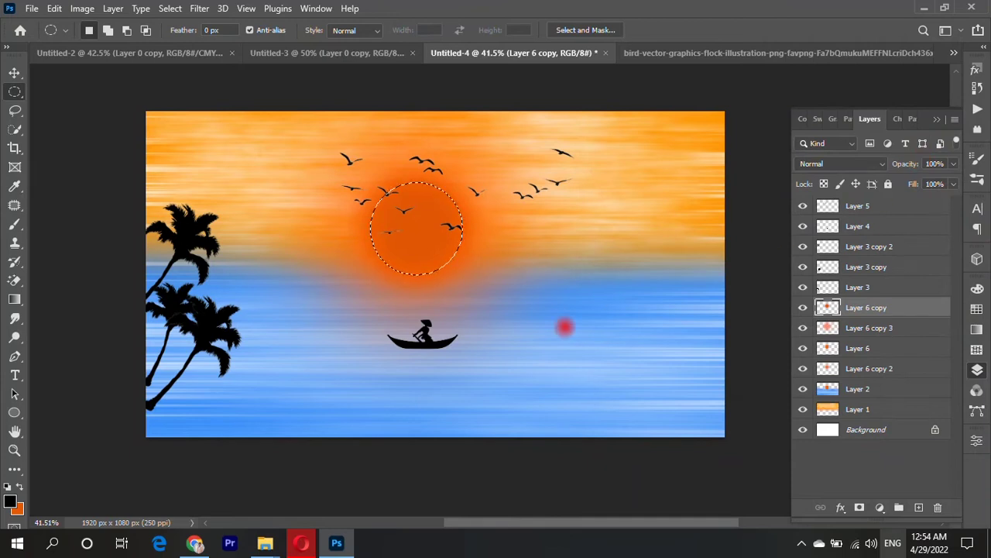
{"action": "key", "text": "ctrl+z"}
Step: Fill the sun circle with a redder orange background colour
{"action": "left_click", "coordinate": [17, 508]}
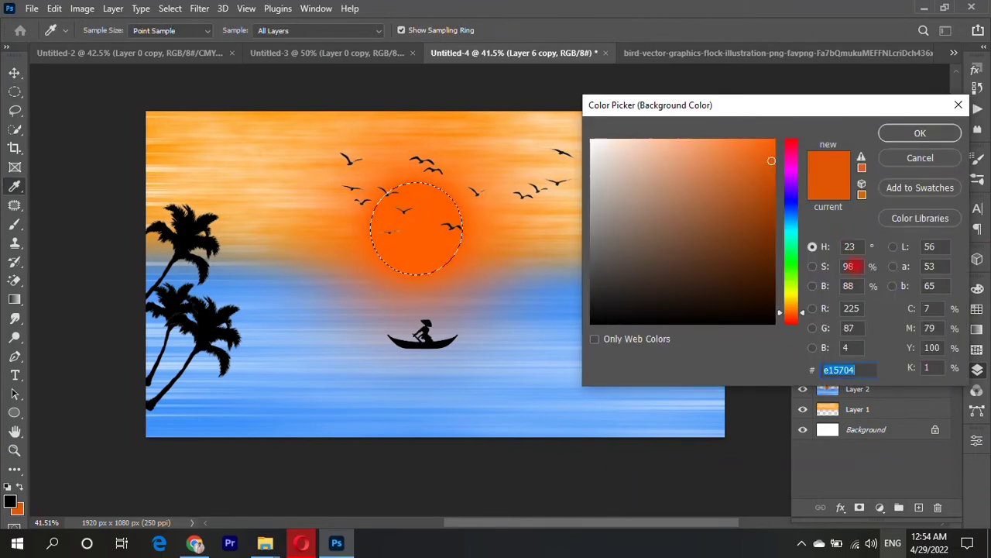
{"action": "left_click", "coordinate": [802, 313]}
{"action": "left_click_drag", "start_coordinate": [802, 313], "coordinate": [802, 317]}
{"action": "key", "text": "Return"}
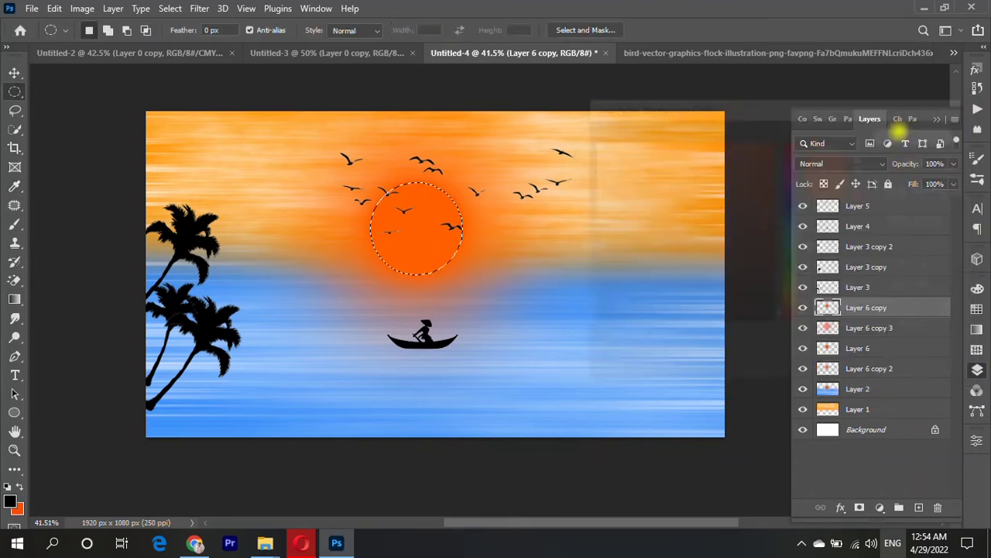
{"action": "key", "text": "ctrl+BackSpace"}
{"action": "scroll", "coordinate": [603, 283], "scroll_direction": "down", "scroll_amount": 1}
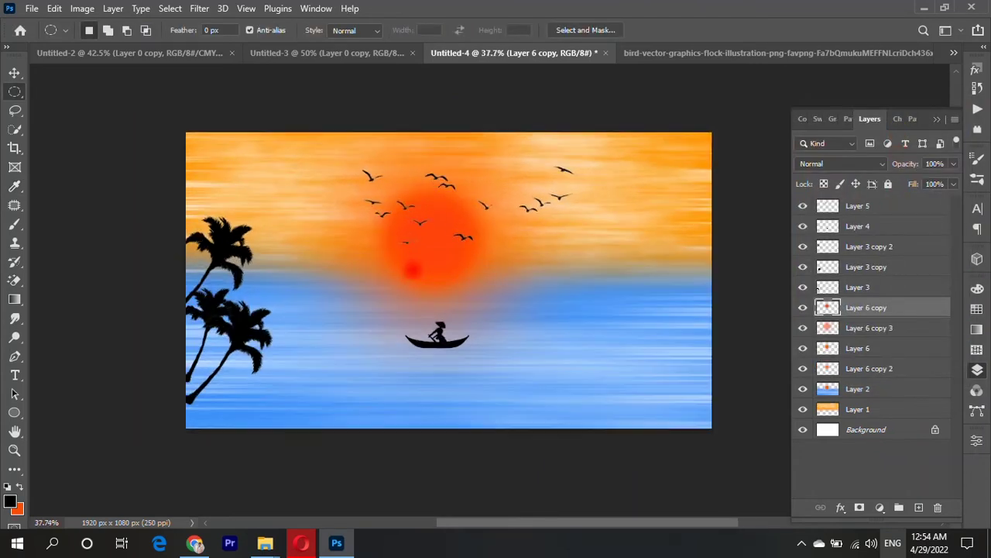
Step: Set Layer 6 copy 3's wide glow to 47% opacity, keeping Normal blending
{"action": "left_click", "coordinate": [802, 328]}
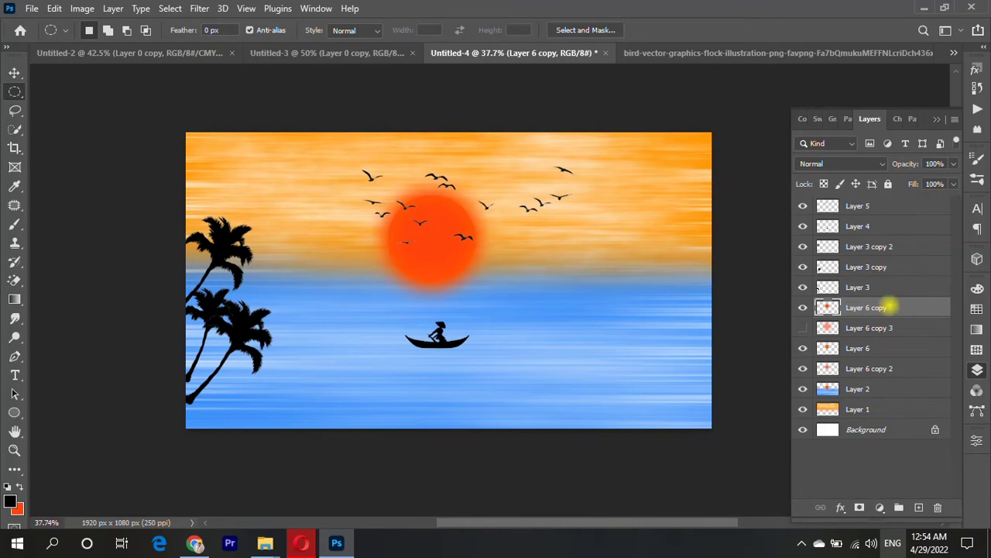
{"action": "left_click_drag", "start_coordinate": [879, 332], "coordinate": [896, 289]}
{"action": "left_click", "coordinate": [802, 328]}
{"action": "left_click", "coordinate": [953, 164]}
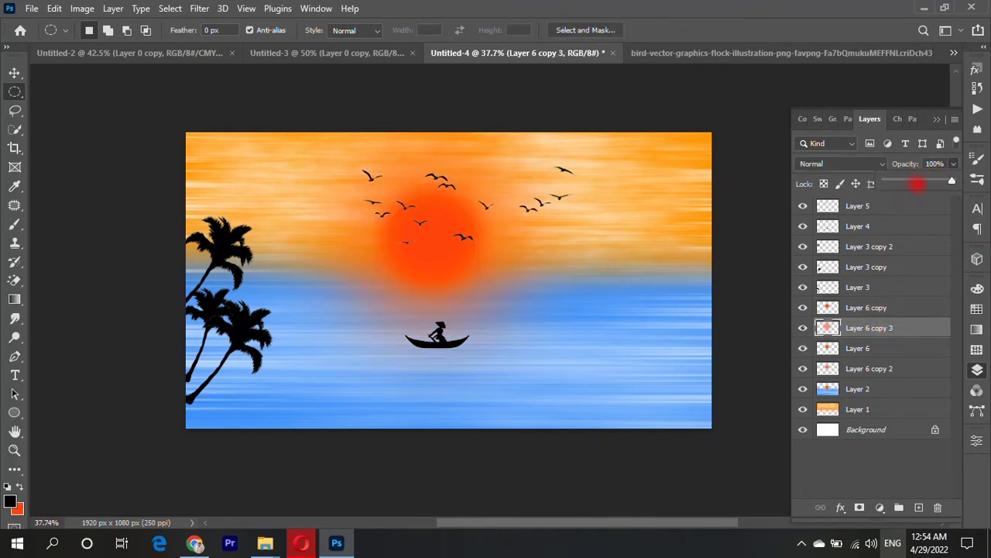
{"action": "left_click_drag", "start_coordinate": [919, 184], "coordinate": [916, 181]}
{"action": "left_click", "coordinate": [865, 163]}
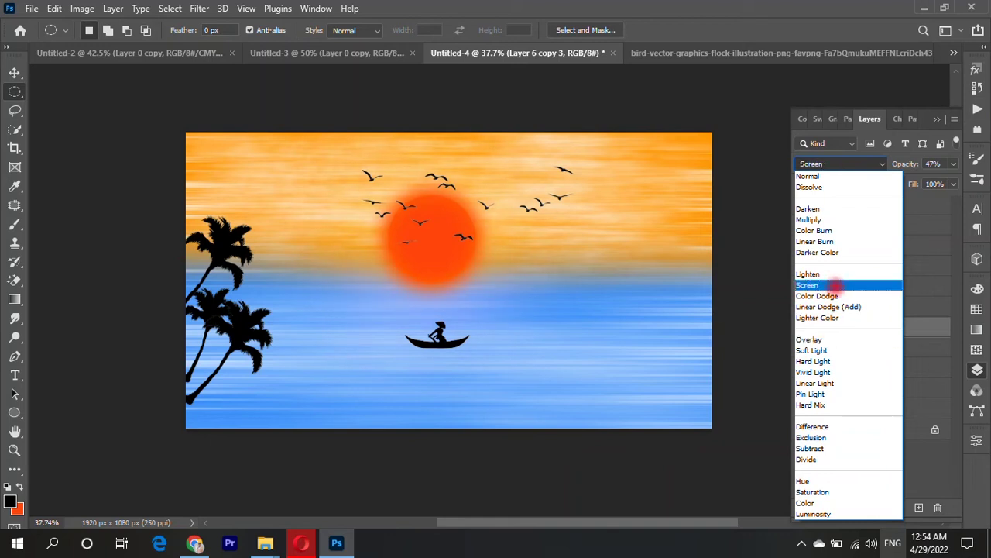
{"action": "left_click", "coordinate": [806, 79]}
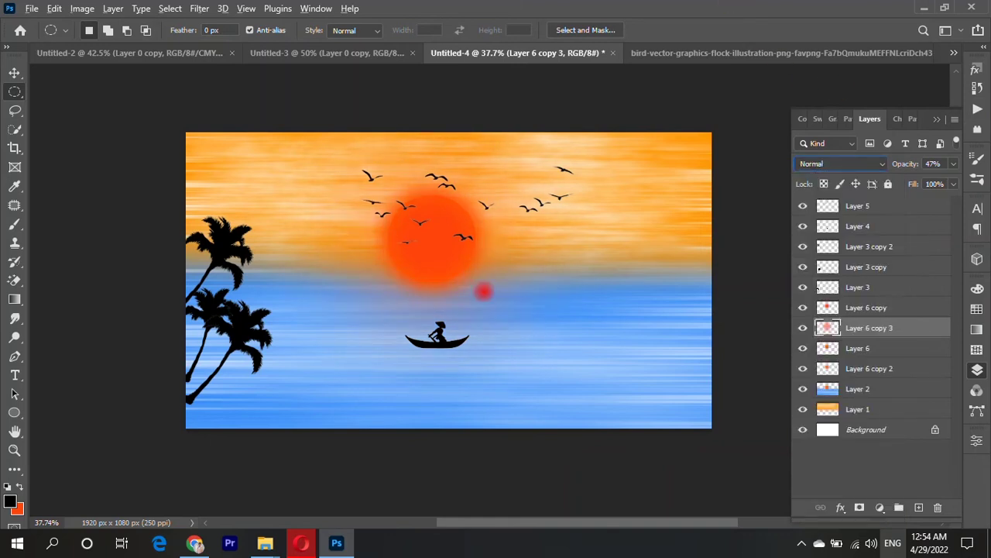
{"action": "left_click", "coordinate": [14, 72]}
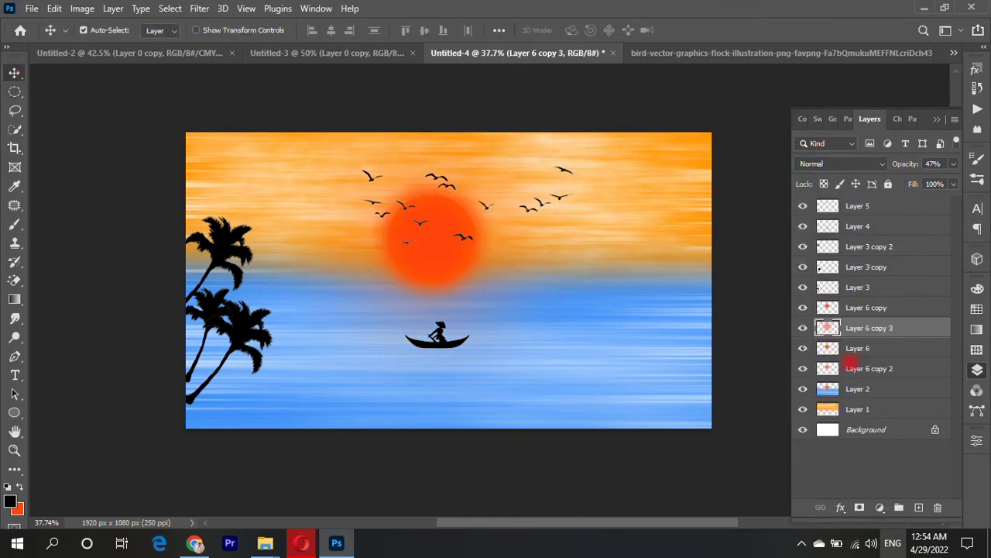
{"action": "left_click", "coordinate": [852, 348]}
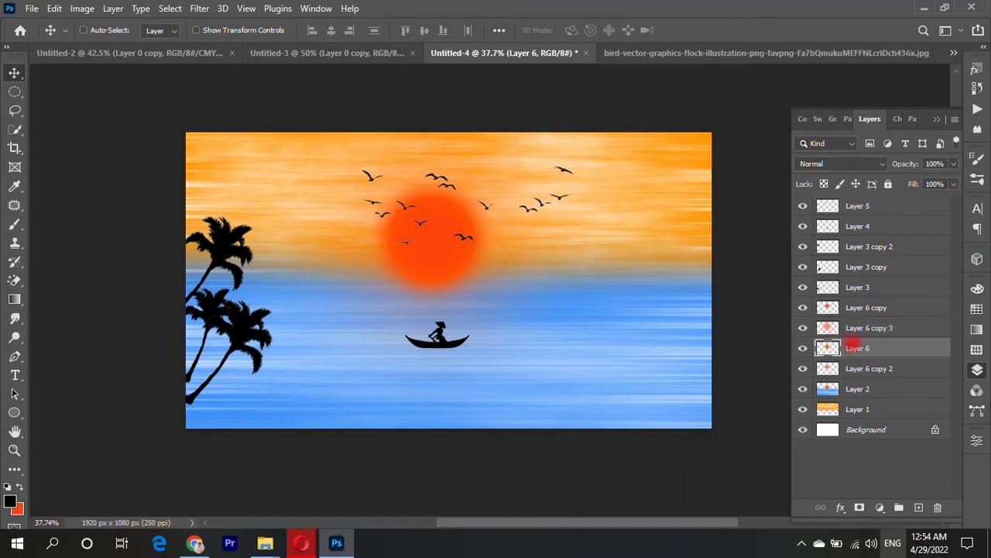
Step: Duplicate the translucent sun glow and stretch the copy down over the sea as a reflection
{"action": "key", "text": "ctrl+t"}
{"action": "left_click_drag", "start_coordinate": [430, 283], "coordinate": [432, 420]}
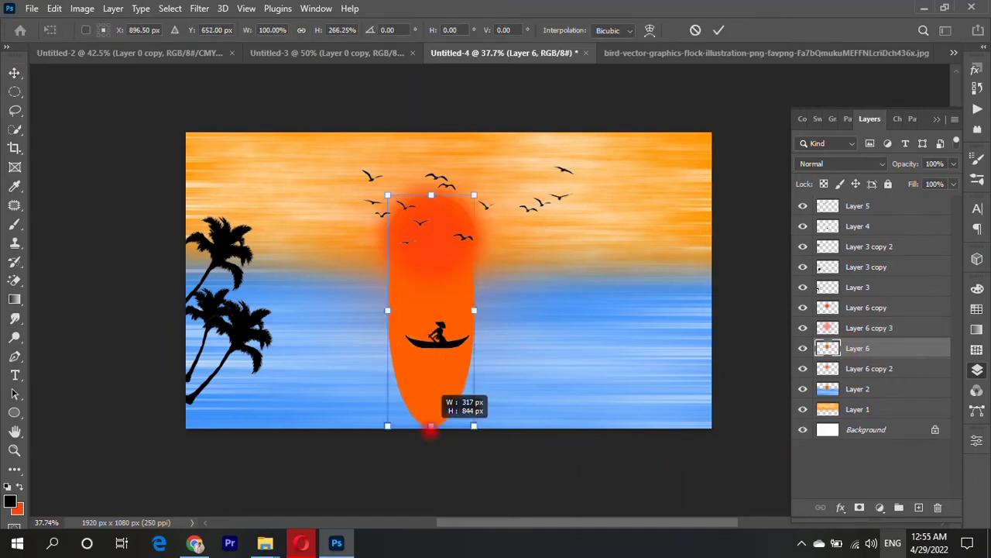
{"action": "key", "text": "Escape"}
{"action": "left_click", "coordinate": [858, 327]}
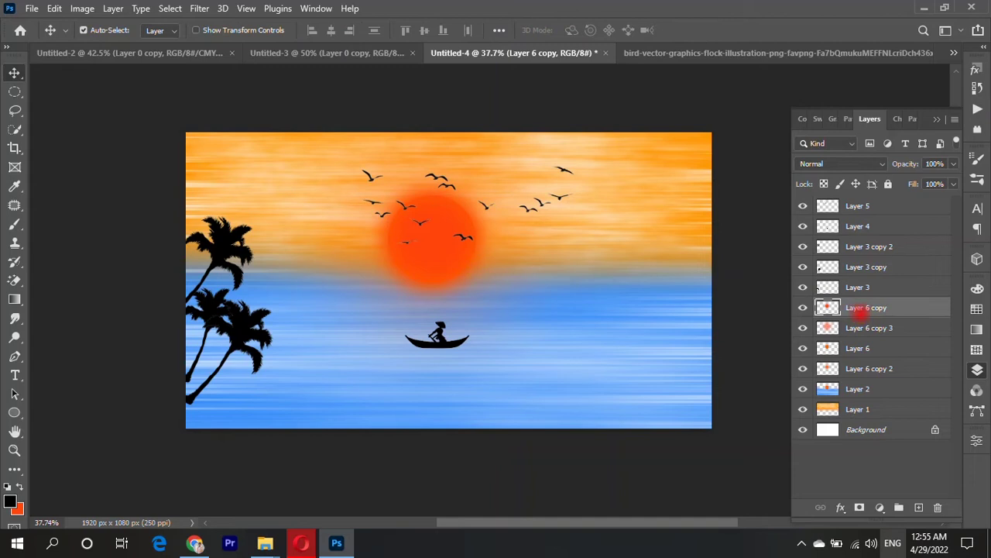
{"action": "key", "text": "ctrl+j"}
{"action": "key", "text": "ctrl+t"}
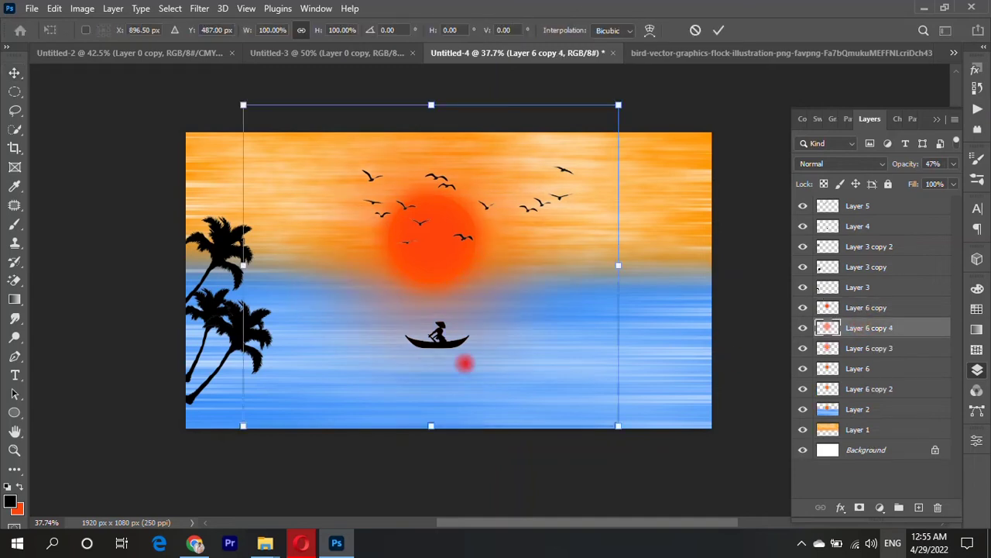
{"action": "left_click_drag", "start_coordinate": [431, 425], "coordinate": [463, 320]}
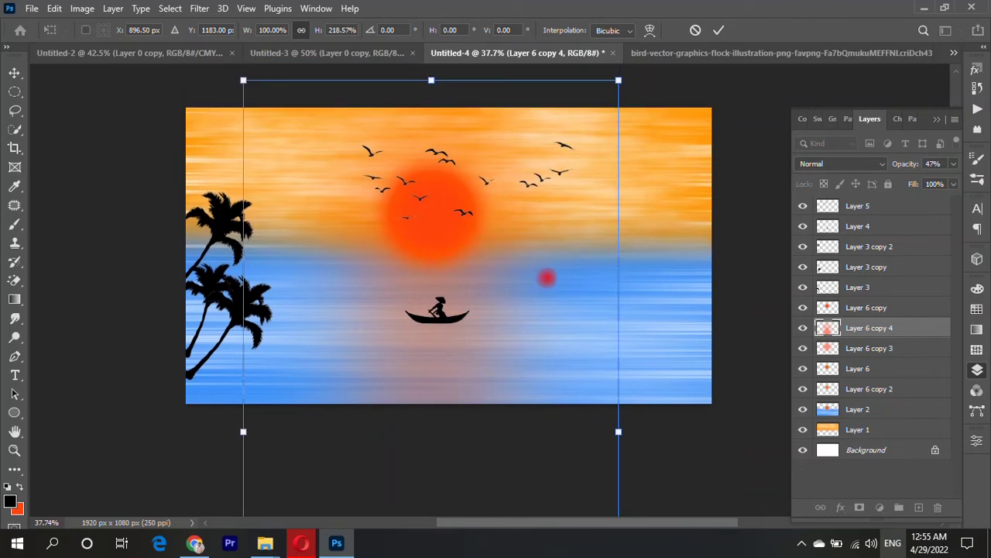
{"action": "key", "text": "Return"}
Step: Duplicate the stretched reflection and show the bird flock image
{"action": "key", "text": "ctrl+j"}
{"action": "scroll", "coordinate": [546, 277], "scroll_direction": "down", "scroll_amount": 3}
{"action": "scroll", "coordinate": [509, 281], "scroll_direction": "up", "scroll_amount": 3}
{"action": "scroll", "coordinate": [509, 309], "scroll_direction": "up", "scroll_amount": 2}
{"action": "scroll", "coordinate": [482, 343], "scroll_direction": "down", "scroll_amount": 3}
{"action": "scroll", "coordinate": [467, 297], "scroll_direction": "up", "scroll_amount": 2}
{"action": "left_click", "coordinate": [682, 53]}
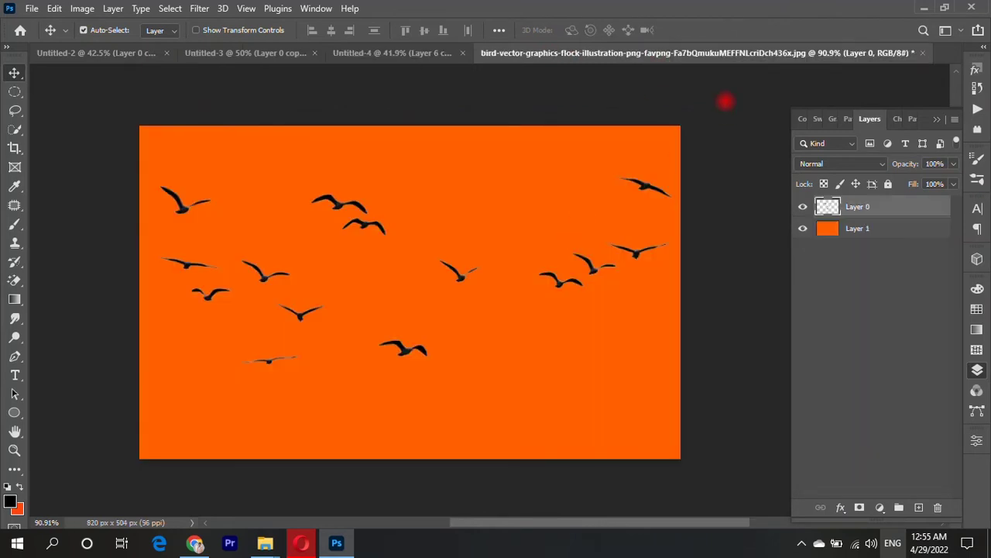
Step: Close the bird image without saving and bring up the swing silhouette document
{"action": "left_click", "coordinate": [921, 53]}
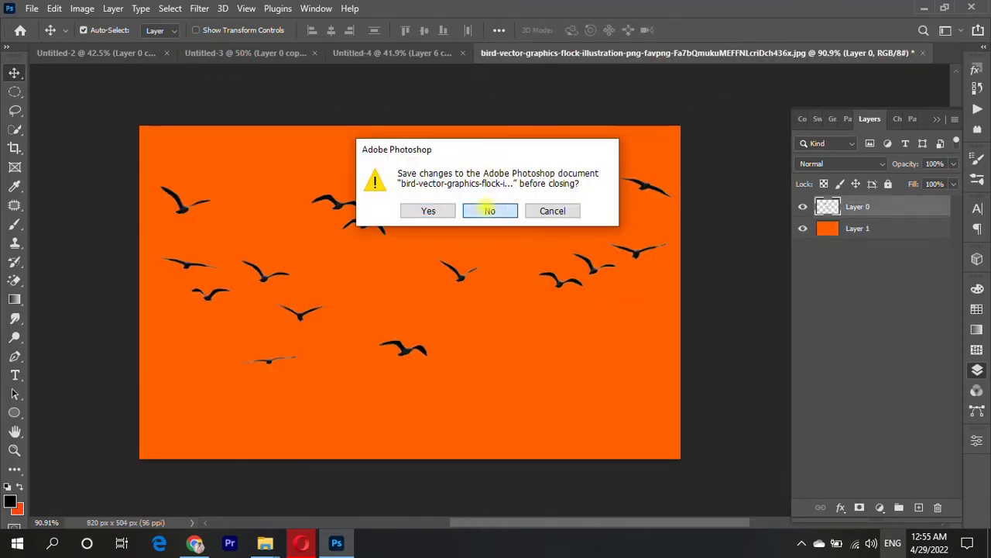
{"action": "left_click", "coordinate": [488, 209]}
{"action": "left_click", "coordinate": [275, 52]}
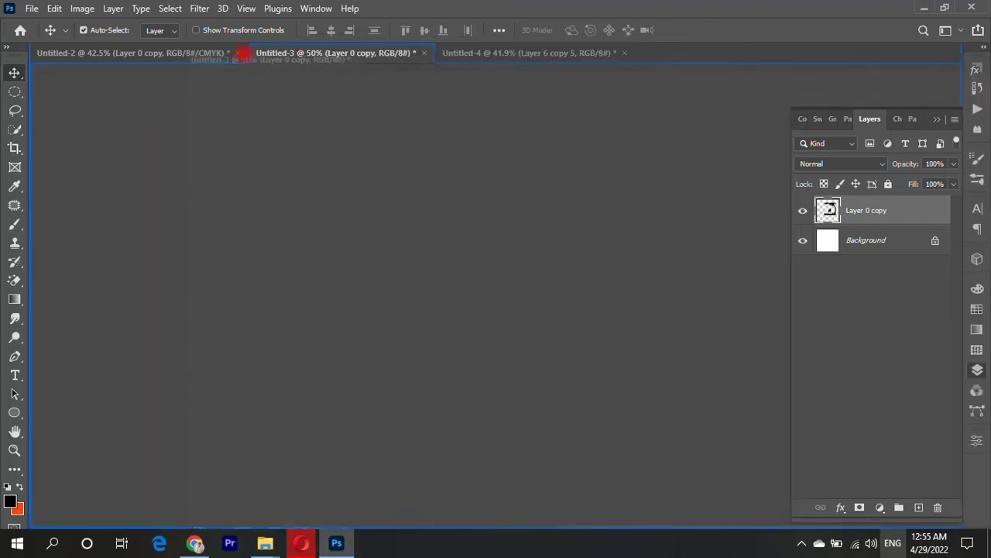
{"action": "left_click_drag", "start_coordinate": [298, 52], "coordinate": [243, 52]}
Step: Place the swing silhouette into Untitled-4 and scale it to about 181% on the right
{"action": "mouse_move", "coordinate": [553, 139]}
{"action": "left_mouse_down"}
{"action": "mouse_move", "coordinate": [533, 52]}
{"action": "mouse_move", "coordinate": [500, 310]}
{"action": "mouse_move", "coordinate": [635, 310]}
{"action": "left_mouse_up"}
{"action": "scroll", "coordinate": [500, 310], "scroll_direction": "down", "scroll_amount": 3}
{"action": "key", "text": "ctrl+t"}
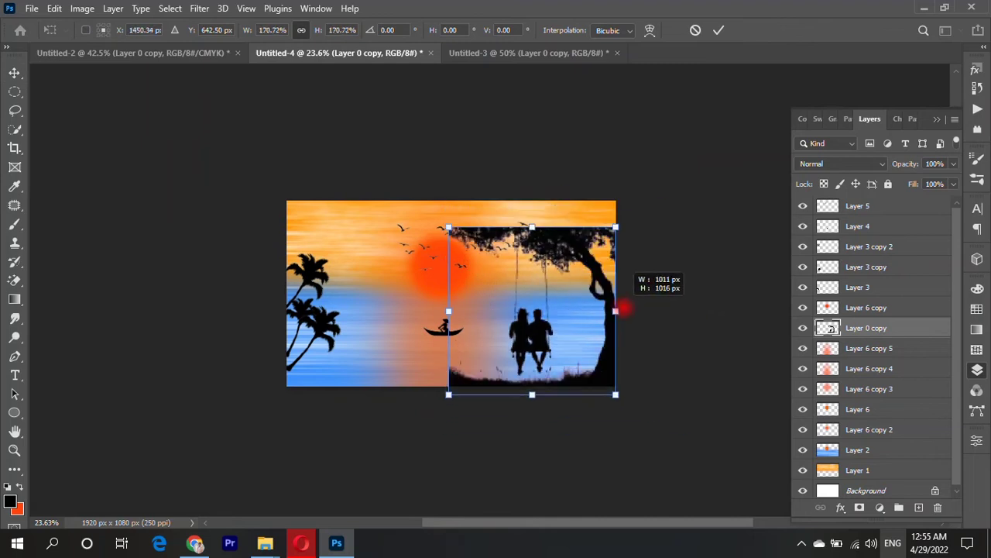
{"action": "left_click_drag", "start_coordinate": [577, 236], "coordinate": [564, 215]}
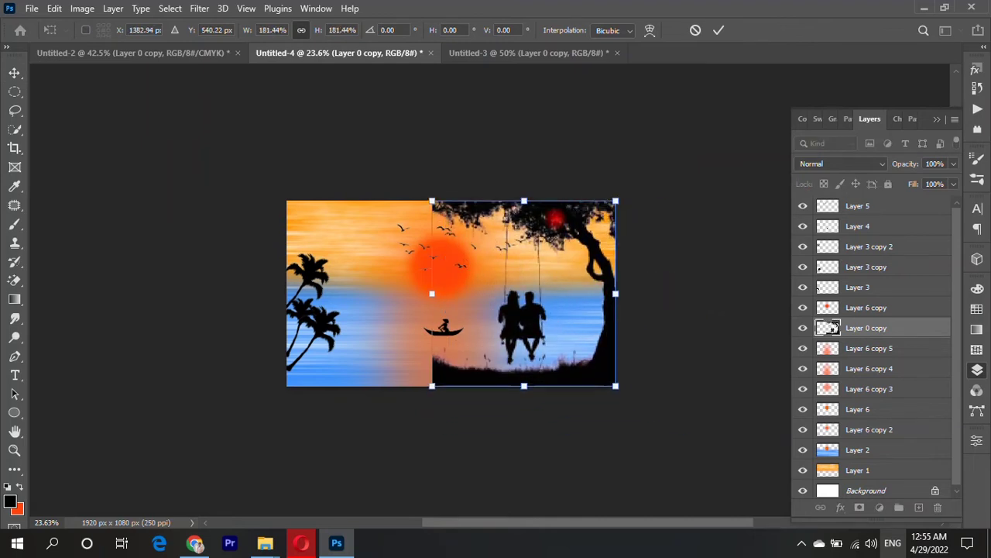
{"action": "scroll", "coordinate": [615, 288], "scroll_direction": "up", "scroll_amount": 3}
{"action": "key", "text": "alt+space"}
{"action": "key", "text": "Escape"}
{"action": "key", "text": "Return"}
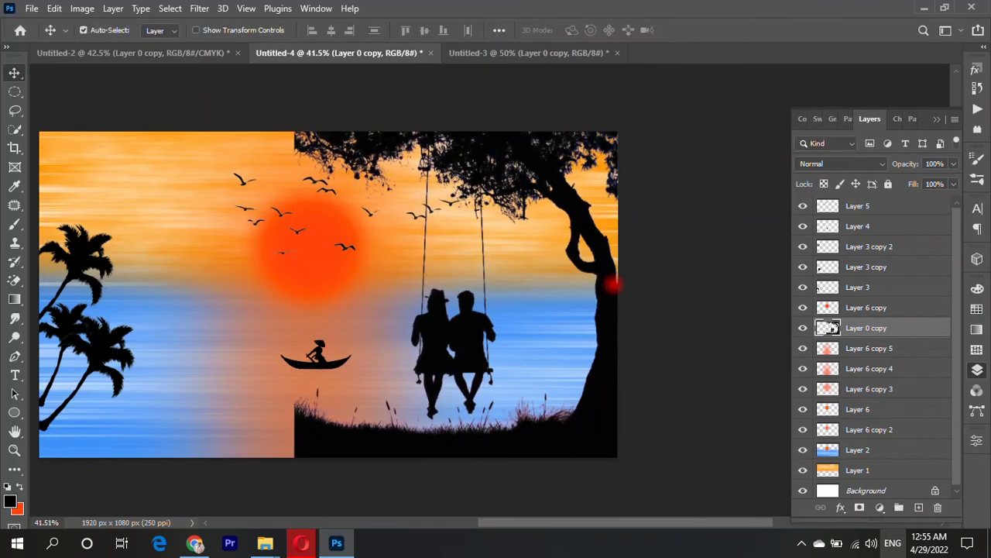
{"action": "scroll", "coordinate": [466, 423], "scroll_direction": "up", "scroll_amount": 2}
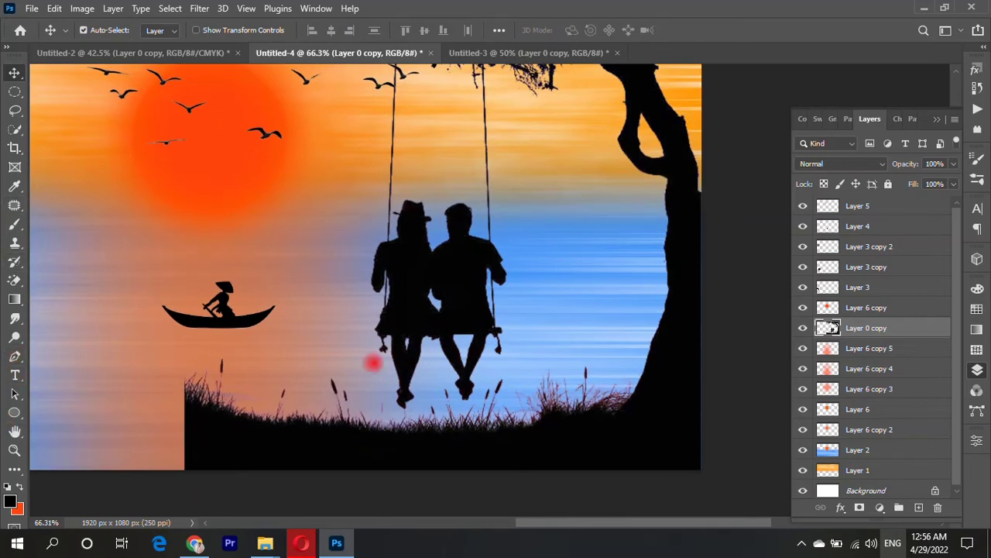
{"action": "scroll", "coordinate": [466, 333], "scroll_direction": "up", "scroll_amount": 2}
{"action": "left_click", "coordinate": [755, 260]}
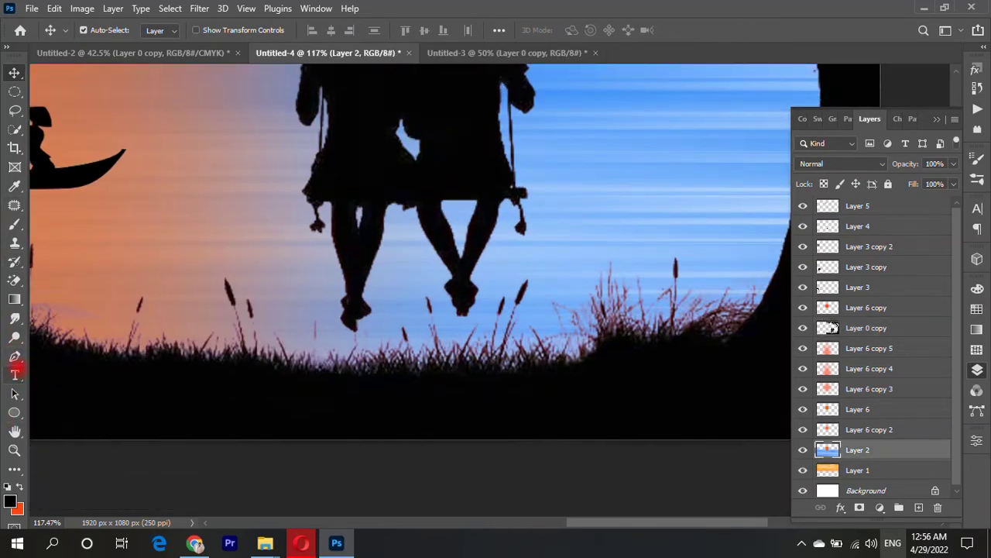
Step: Trace a closed Pen Tool outline around the grass beneath the swing tree
{"action": "left_click", "coordinate": [15, 357]}
{"action": "left_click", "coordinate": [856, 310]}
{"action": "left_click", "coordinate": [756, 242]}
{"action": "left_click", "coordinate": [744, 318]}
{"action": "left_click", "coordinate": [706, 382]}
{"action": "left_click", "coordinate": [678, 458]}
{"action": "scroll", "coordinate": [668, 440], "scroll_direction": "down", "scroll_amount": 2}
{"action": "left_click", "coordinate": [246, 453]}
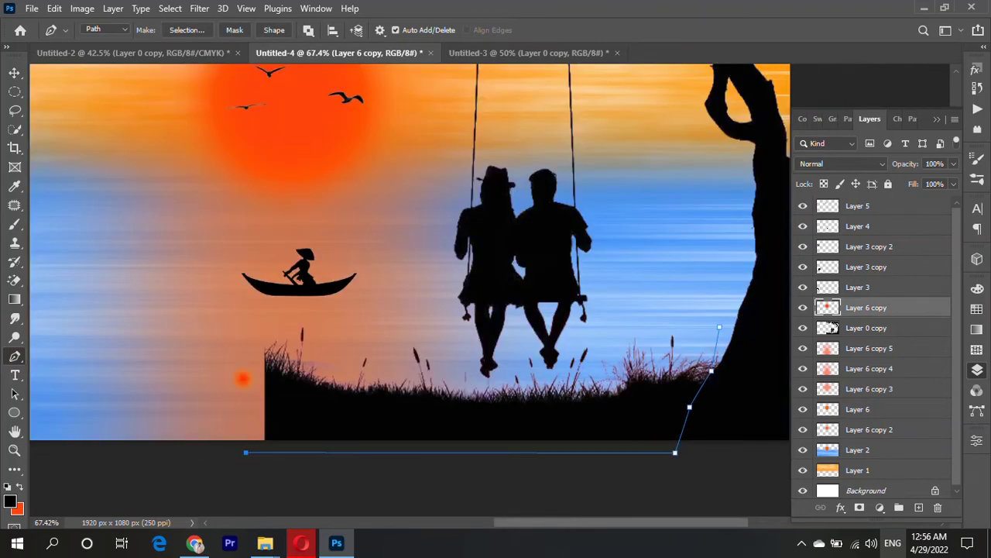
{"action": "left_click", "coordinate": [381, 360]}
{"action": "left_click", "coordinate": [395, 373]}
{"action": "left_click", "coordinate": [399, 341]}
{"action": "left_click", "coordinate": [429, 341]}
{"action": "left_click", "coordinate": [467, 368]}
{"action": "scroll", "coordinate": [457, 369], "scroll_direction": "up", "scroll_amount": 2}
{"action": "left_click", "coordinate": [545, 364]}
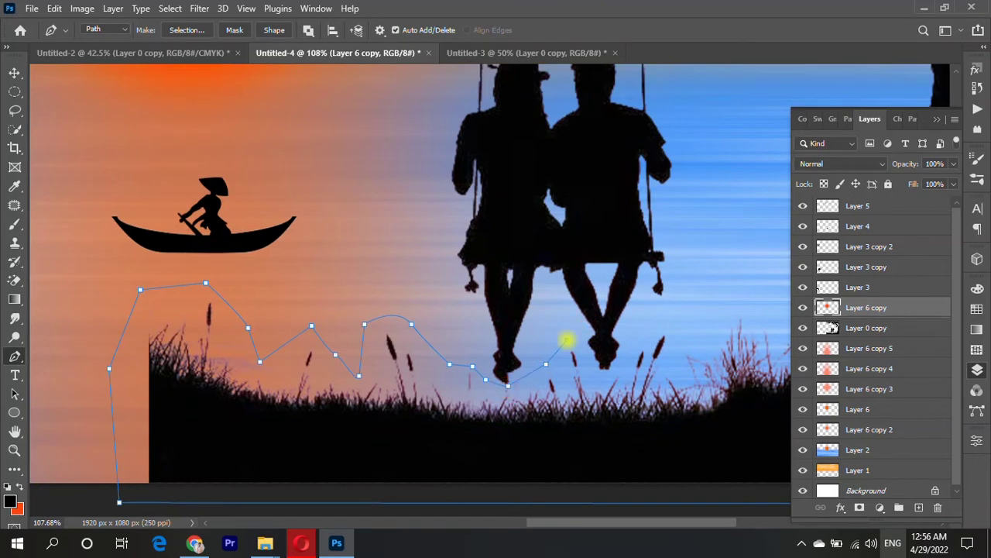
{"action": "left_click", "coordinate": [618, 375]}
{"action": "left_click", "coordinate": [656, 321]}
{"action": "left_click", "coordinate": [688, 314]}
{"action": "scroll", "coordinate": [688, 314], "scroll_direction": "down", "scroll_amount": 2}
{"action": "left_click", "coordinate": [760, 326]}
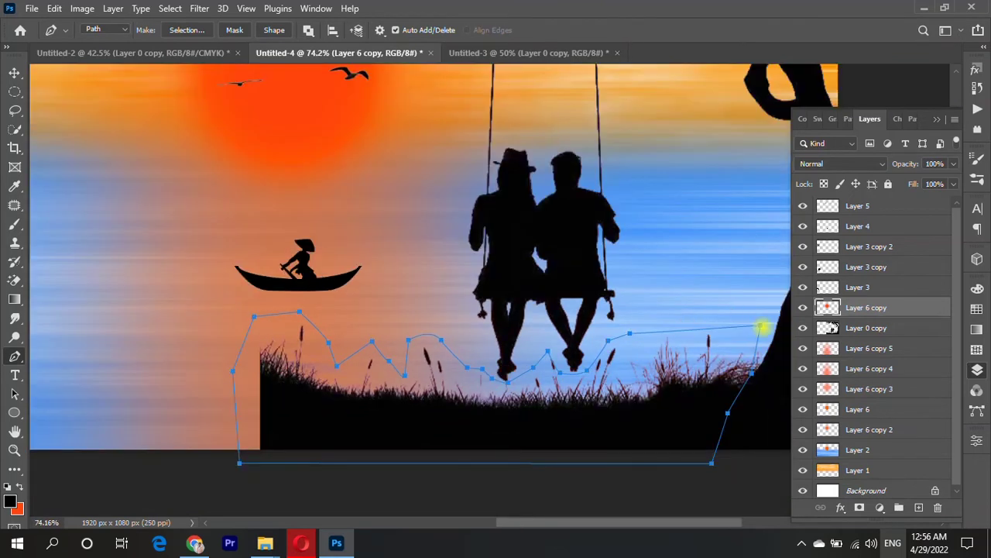
Step: Turn the grass outline into a selection and copy it onto new Layer 7
{"action": "key", "text": "ctrl+Return"}
{"action": "key", "text": "ctrl+j"}
{"action": "left_click", "coordinate": [468, 208]}
{"action": "left_click", "coordinate": [898, 327]}
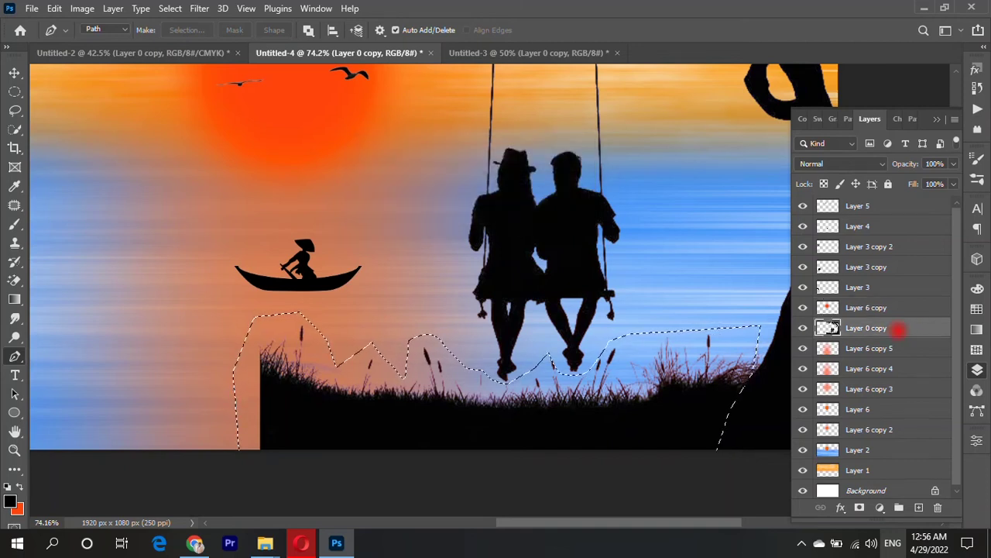
{"action": "key", "text": "ctrl+j"}
{"action": "scroll", "coordinate": [527, 289], "scroll_direction": "down", "scroll_amount": 4}
Step: Move the copied grass strip to the left along the bottom
{"action": "key", "text": "ctrl+t"}
{"action": "right_click", "coordinate": [483, 336]}
{"action": "left_click_drag", "start_coordinate": [446, 343], "coordinate": [243, 343]}
{"action": "key", "text": "Return"}
{"action": "key", "text": "p"}
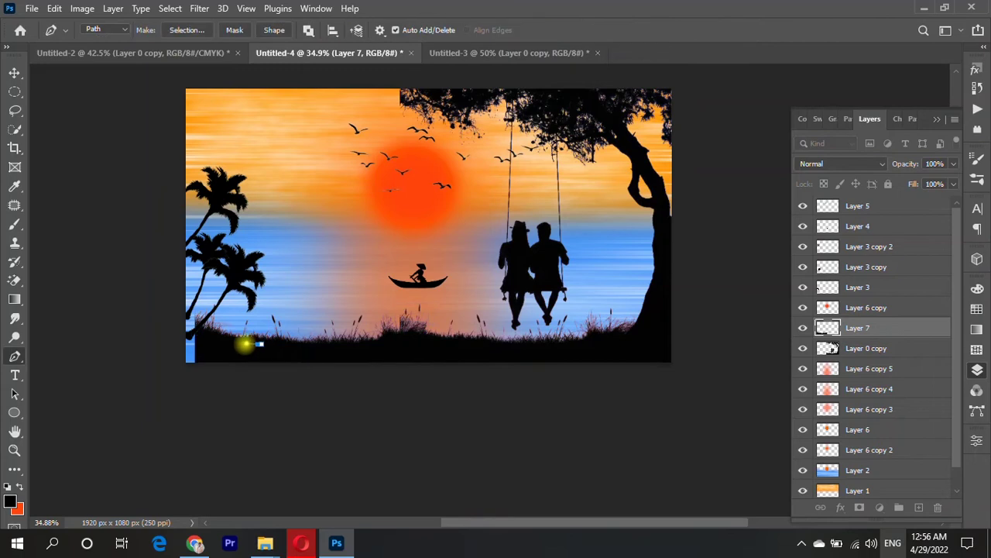
{"action": "key", "text": "ctrl+z"}
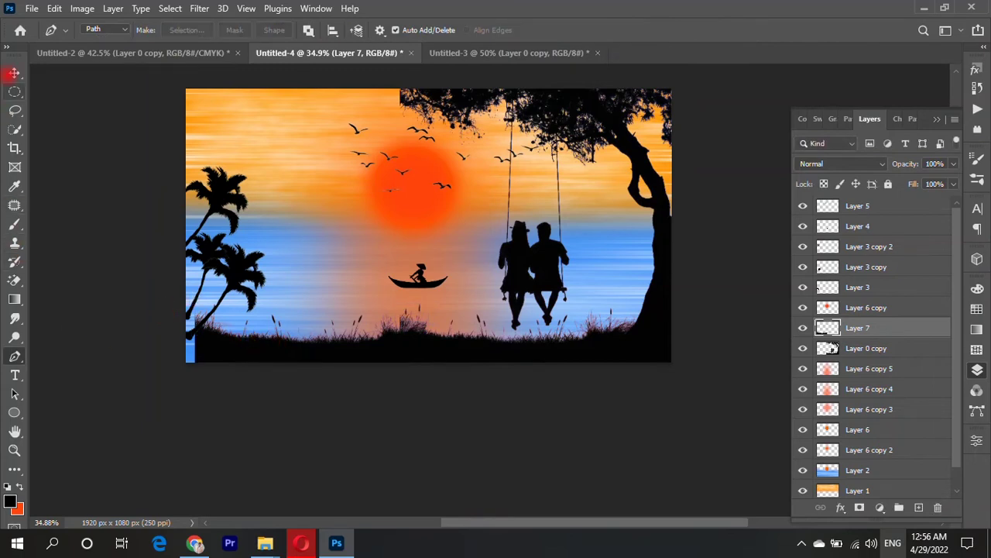
Step: Nudge and widen the grass copy so it reaches the left edge
{"action": "left_click", "coordinate": [14, 72]}
{"action": "left_click_drag", "start_coordinate": [265, 346], "coordinate": [254, 343]}
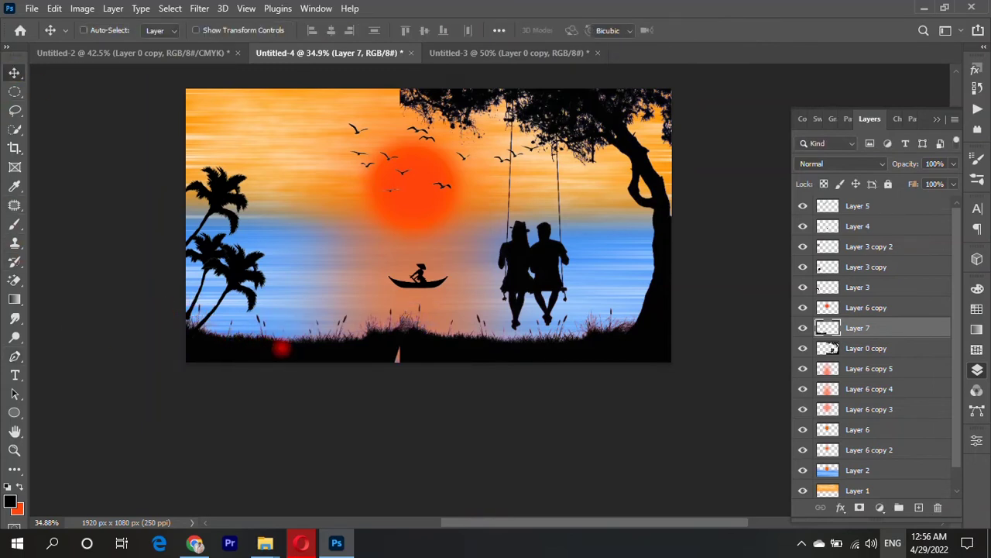
{"action": "key", "text": "ctrl+t"}
{"action": "left_click_drag", "start_coordinate": [412, 335], "coordinate": [427, 335]}
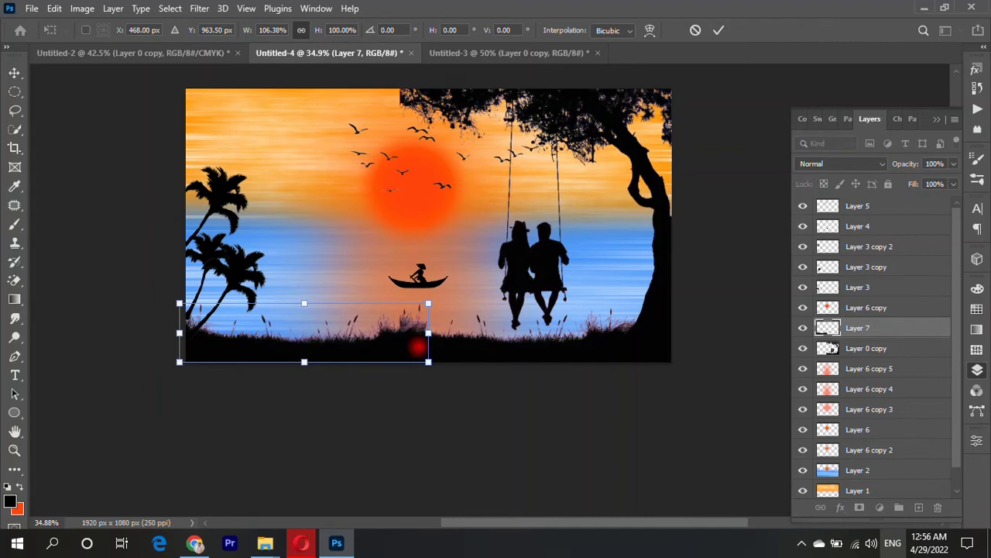
{"action": "key", "text": "Return"}
{"action": "scroll", "coordinate": [418, 341], "scroll_direction": "up", "scroll_amount": 3}
{"action": "scroll", "coordinate": [418, 341], "scroll_direction": "up", "scroll_amount": 2}
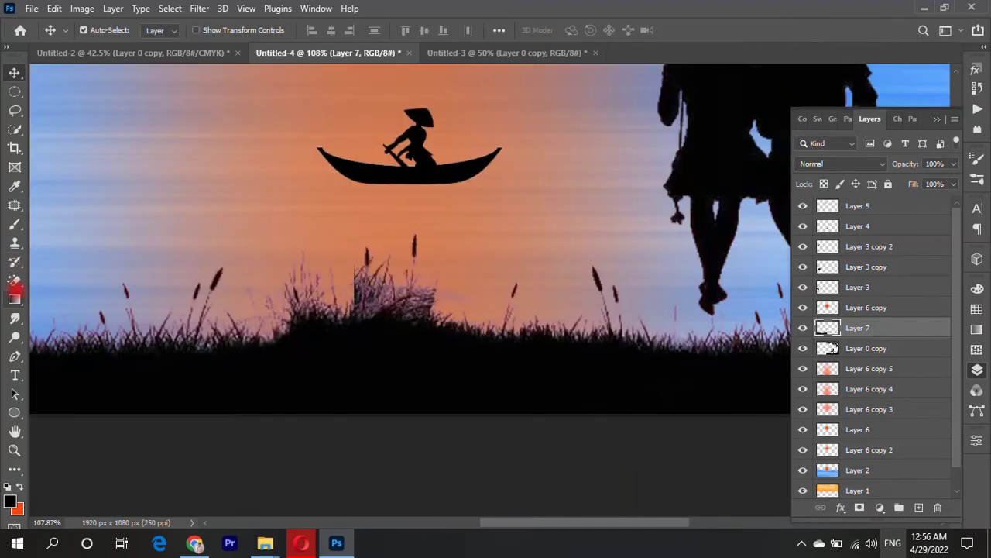
Step: Erase the hard seam of the copied grass strip with the Eraser Tool
{"action": "right_click", "coordinate": [13, 281]}
{"action": "left_click", "coordinate": [60, 277]}
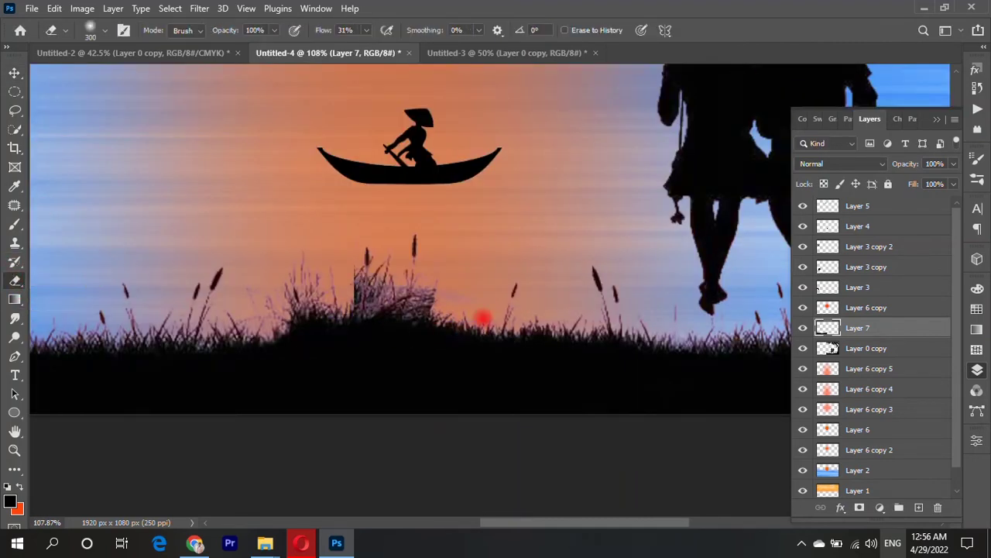
{"action": "left_click_drag", "start_coordinate": [460, 313], "coordinate": [442, 306]}
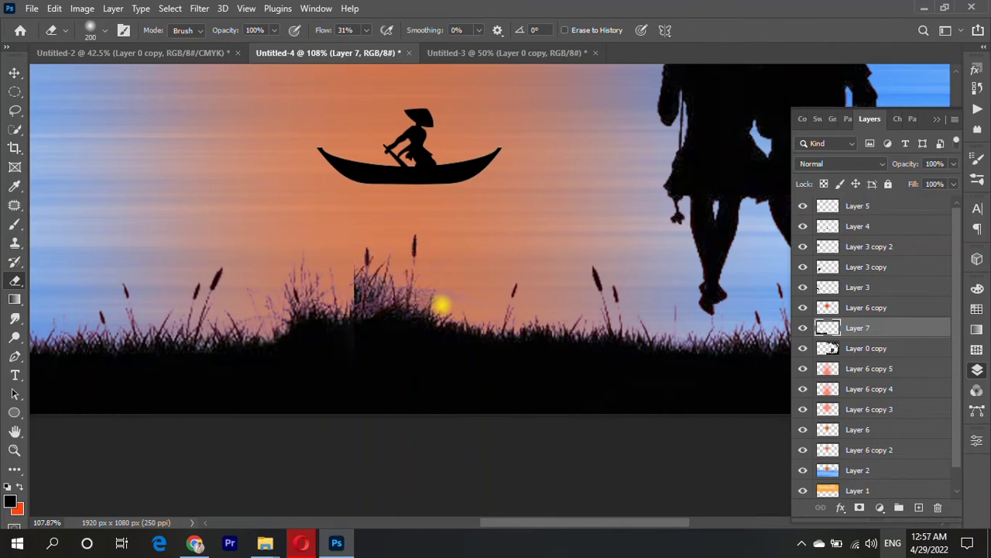
{"action": "left_click", "coordinate": [232, 333]}
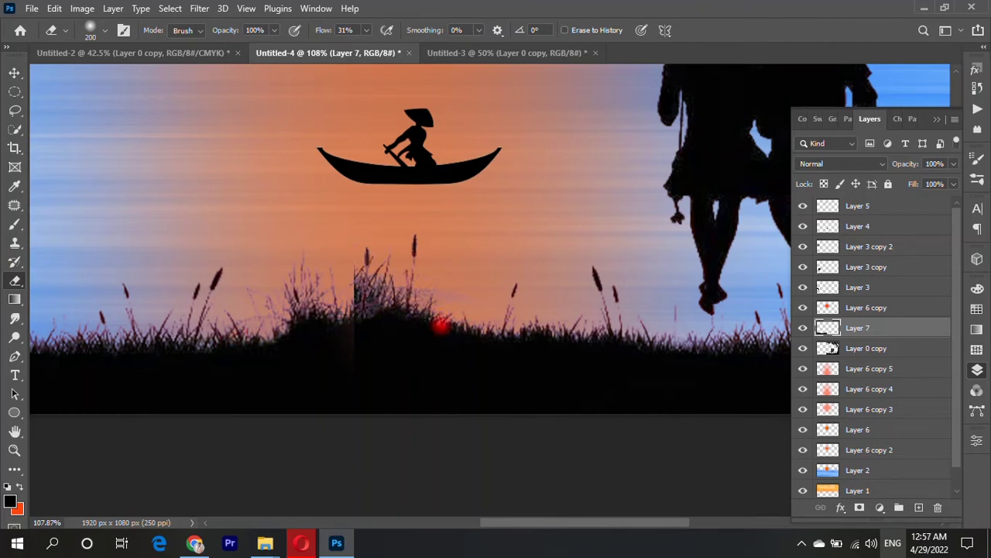
Step: Move the front palm tree slightly right and down
{"action": "left_click", "coordinate": [891, 349]}
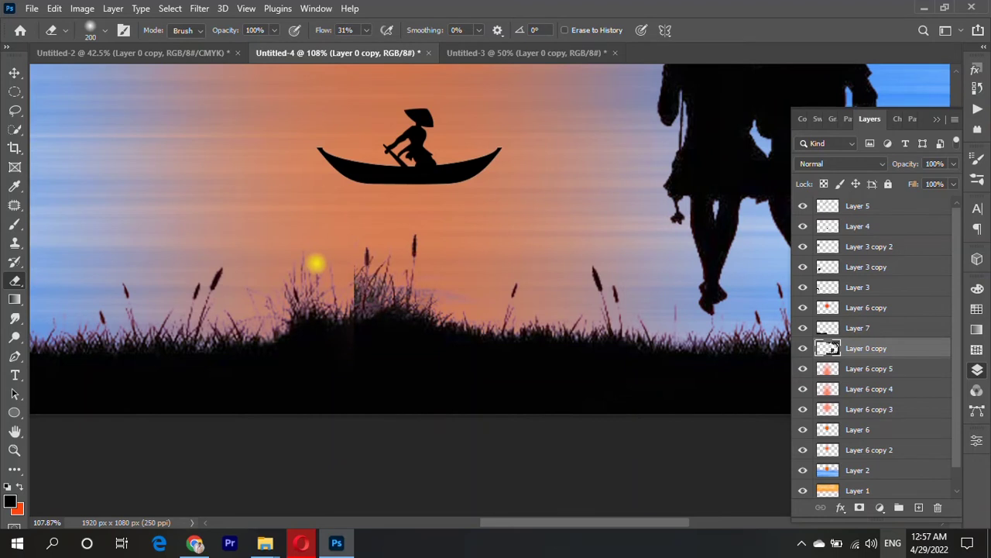
{"action": "left_click_drag", "start_coordinate": [317, 264], "coordinate": [269, 354]}
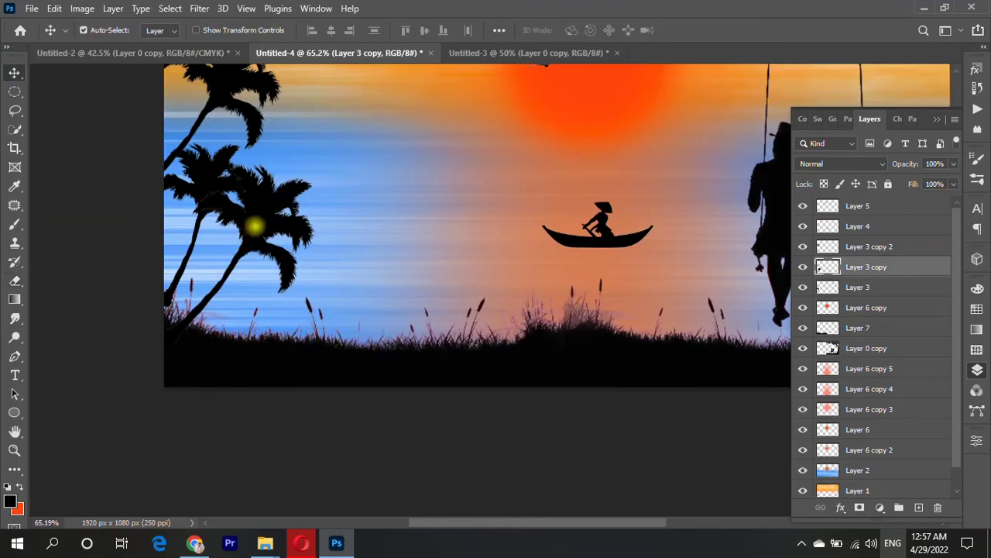
{"action": "left_click_drag", "start_coordinate": [255, 225], "coordinate": [290, 248]}
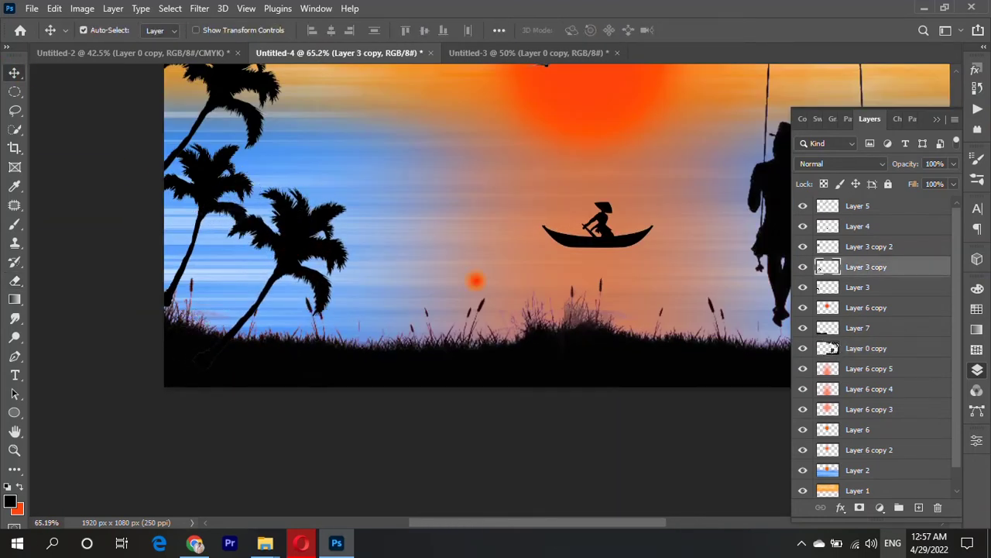
Step: Move the palm tree layers beneath the copied grass layer
{"action": "left_click_drag", "start_coordinate": [904, 272], "coordinate": [916, 341]}
{"action": "left_click_drag", "start_coordinate": [879, 266], "coordinate": [885, 326]}
{"action": "left_click_drag", "start_coordinate": [872, 247], "coordinate": [881, 316]}
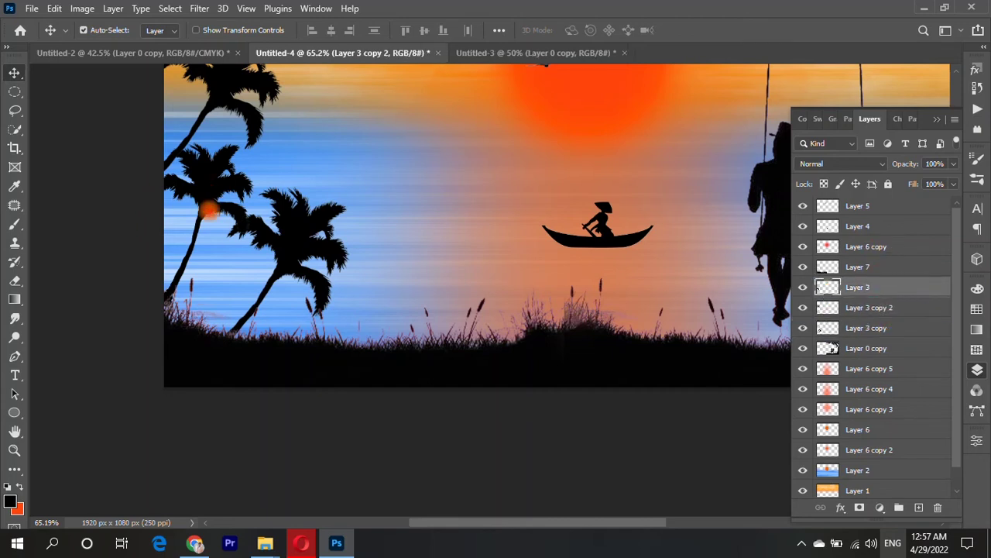
{"action": "key", "text": "ctrl+minus"}
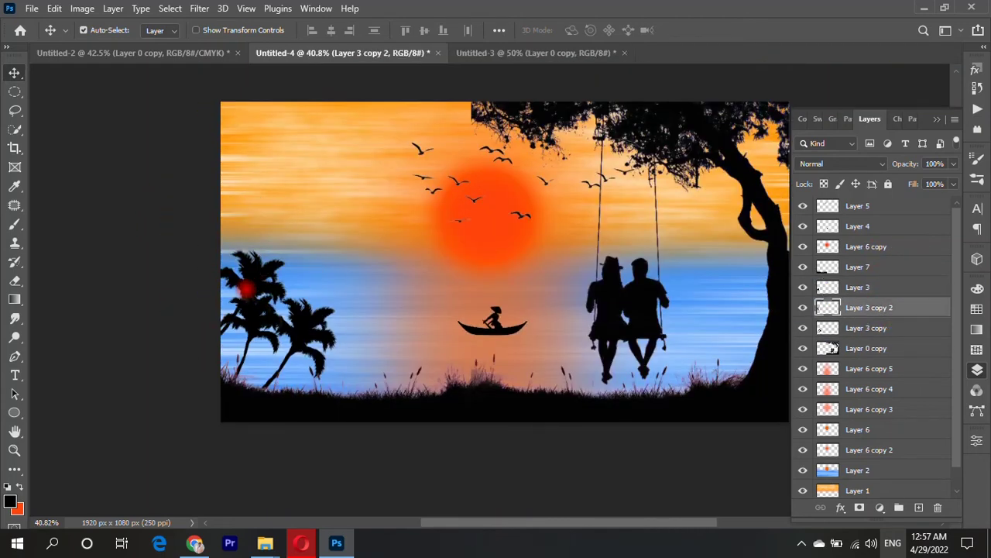
Step: Enlarge the lower-left palm trees and shift the smaller palm cluster slightly left
{"action": "key", "text": "ctrl+t"}
{"action": "left_click_drag", "start_coordinate": [284, 248], "coordinate": [308, 207]}
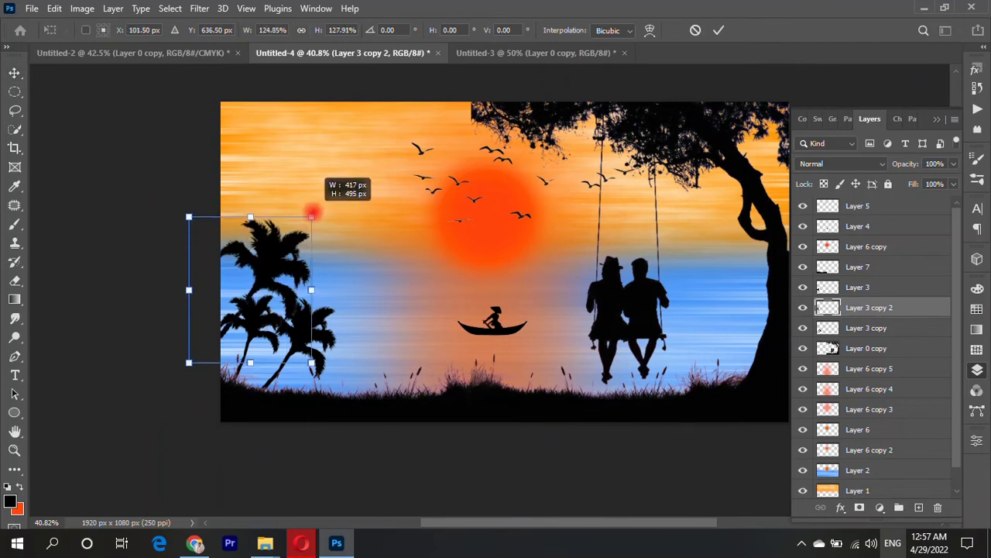
{"action": "key", "text": "Return"}
{"action": "left_click", "coordinate": [313, 346], "text": "ctrl"}
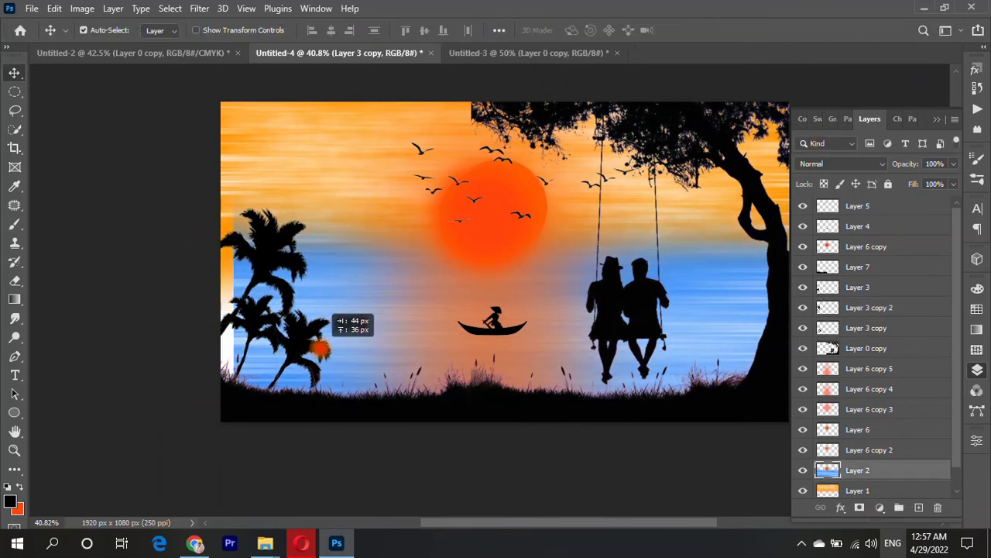
{"action": "left_click", "coordinate": [316, 346], "text": "ctrl"}
{"action": "mouse_move", "coordinate": [295, 344]}
{"action": "left_mouse_down"}
{"action": "mouse_move", "coordinate": [248, 337]}
{"action": "mouse_move", "coordinate": [310, 339]}
{"action": "left_mouse_up"}
Step: Select the boat and boatman layer
{"action": "scroll", "coordinate": [460, 339], "scroll_direction": "down", "scroll_amount": 2}
{"action": "scroll", "coordinate": [416, 343], "scroll_direction": "up", "scroll_amount": 2}
{"action": "scroll", "coordinate": [392, 335], "scroll_direction": "up", "scroll_amount": 2}
{"action": "scroll", "coordinate": [392, 335], "scroll_direction": "up", "scroll_amount": 2}
{"action": "left_click", "coordinate": [362, 261]}
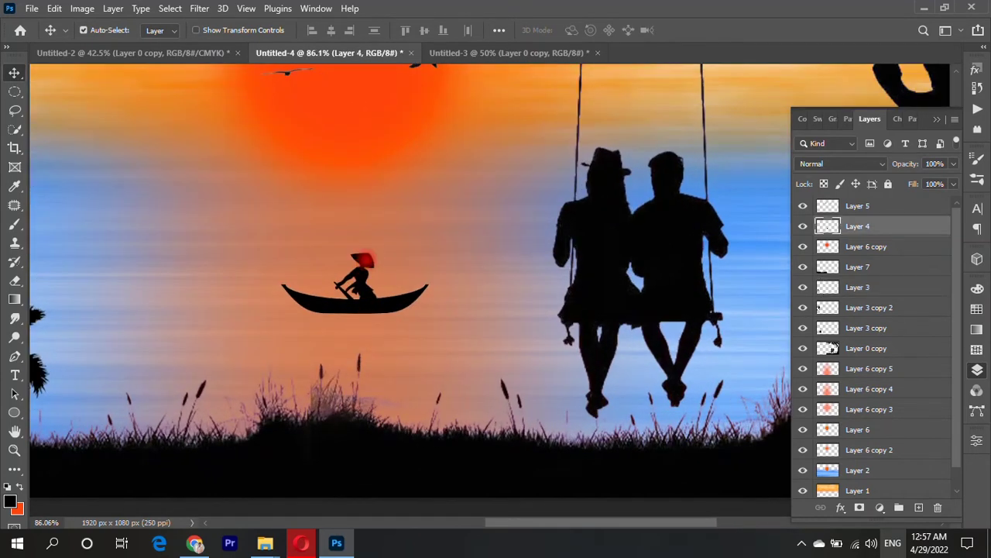
Step: Duplicate the boat layer, flip the copy vertically and place it just below the boat
{"action": "key", "text": "ctrl+j"}
{"action": "key", "text": "ctrl+t"}
{"action": "right_click", "coordinate": [363, 260]}
{"action": "left_click", "coordinate": [409, 512]}
{"action": "left_click_drag", "start_coordinate": [375, 269], "coordinate": [374, 329]}
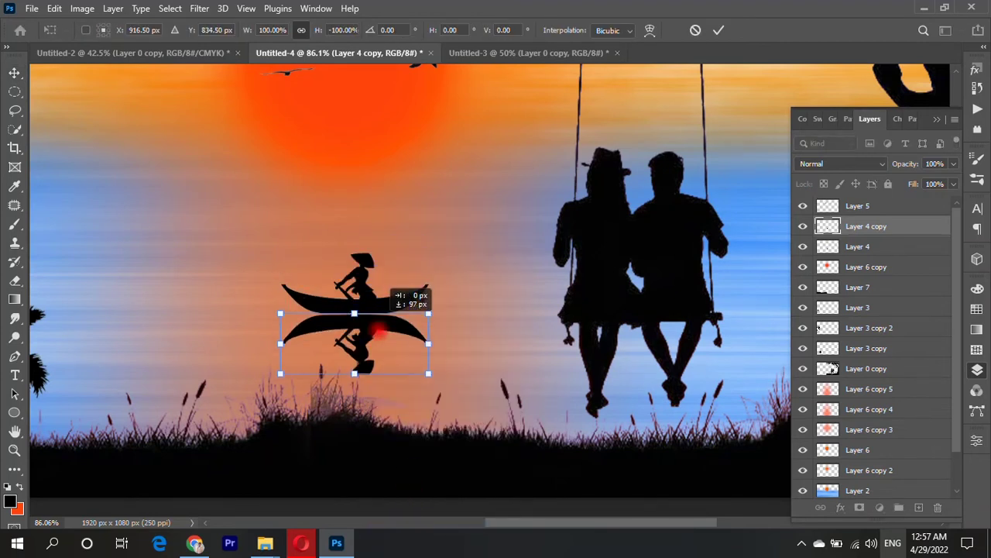
{"action": "key", "text": "Return"}
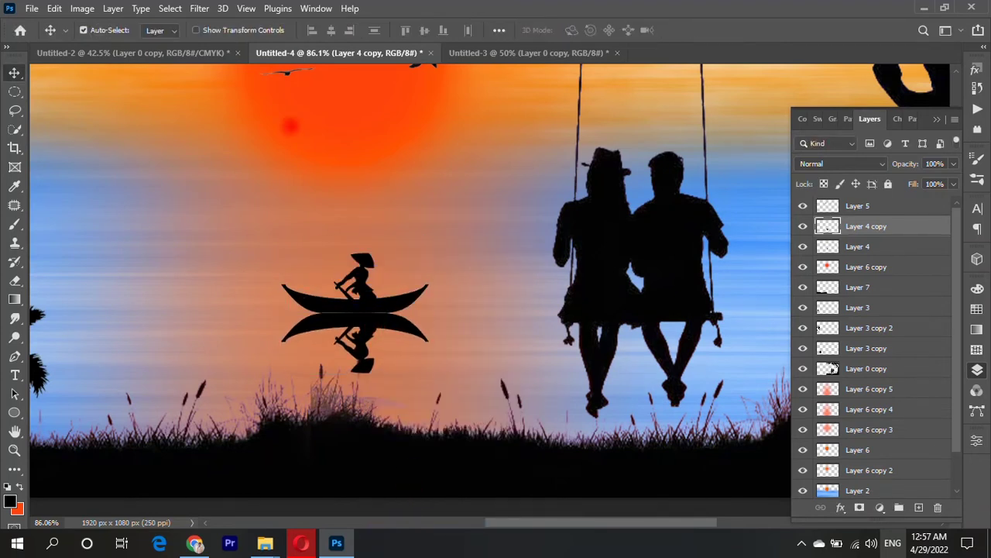
Step: Apply a Motion Blur with a shortened distance to the flipped reflection
{"action": "left_click", "coordinate": [200, 8]}
{"action": "mouse_move", "coordinate": [208, 194]}
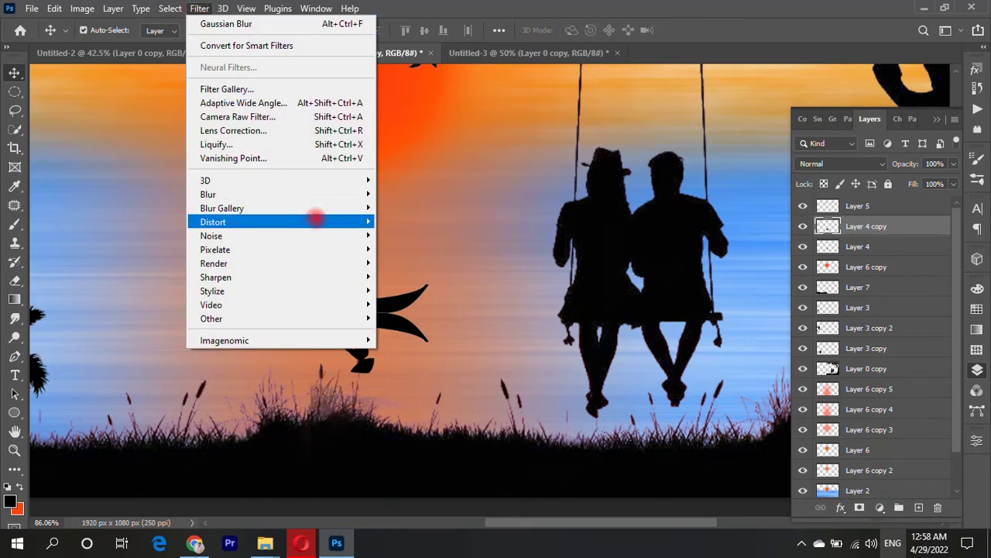
{"action": "left_click", "coordinate": [414, 277]}
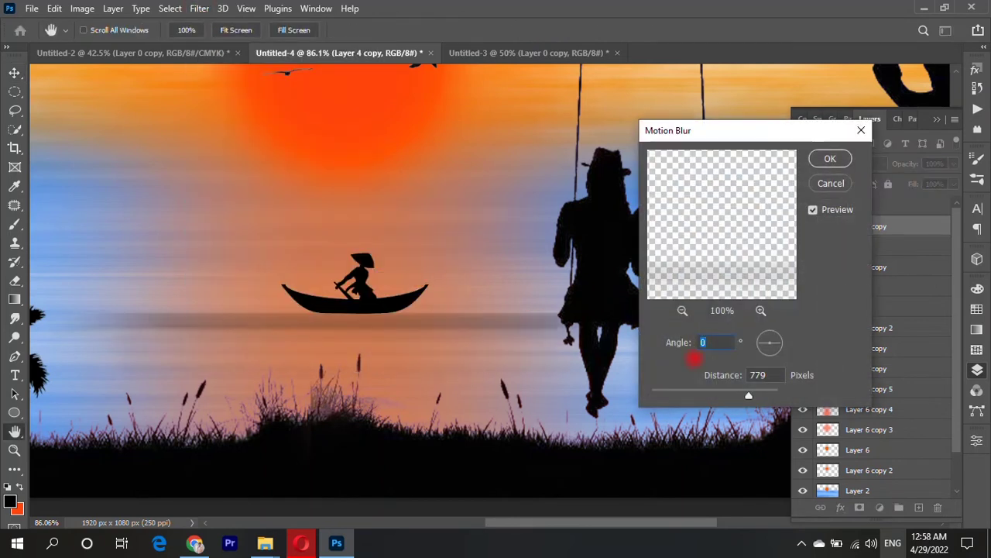
{"action": "left_click_drag", "start_coordinate": [728, 395], "coordinate": [702, 394]}
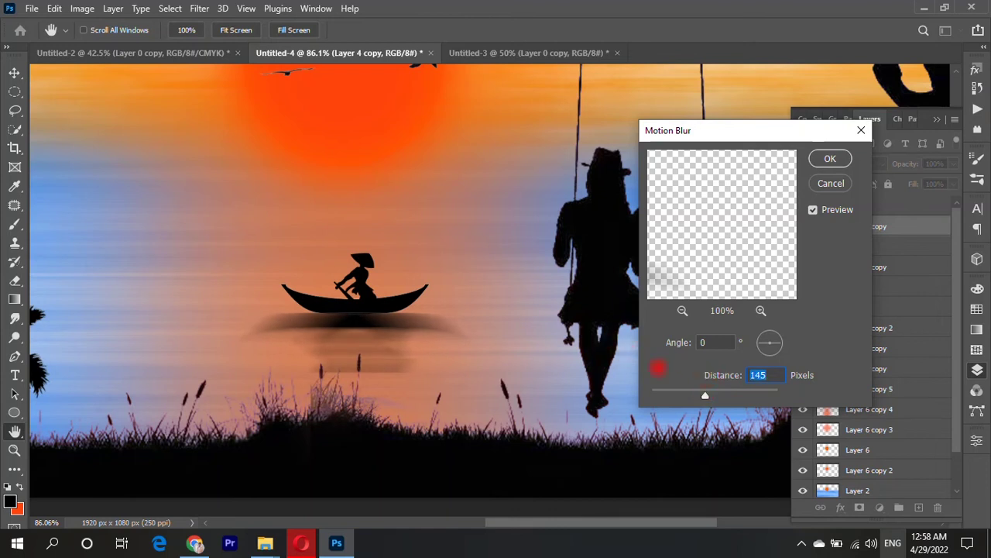
{"action": "left_click_drag", "start_coordinate": [705, 395], "coordinate": [697, 394]}
{"action": "left_click", "coordinate": [829, 159]}
{"action": "key", "text": "v"}
{"action": "scroll", "coordinate": [542, 282], "scroll_direction": "down", "scroll_amount": 3}
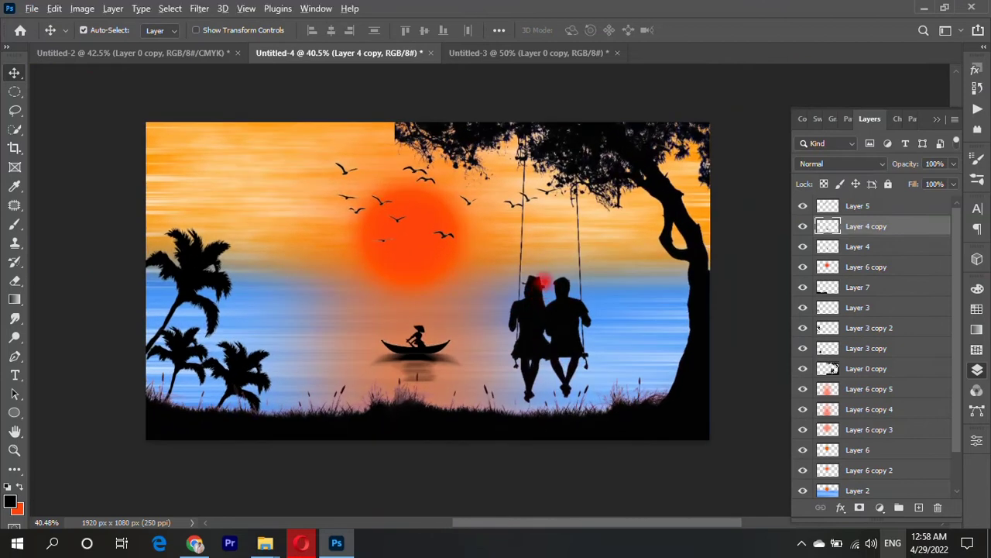
Step: Set up the Eraser with 100% flow and a Hard Round 200 px tip
{"action": "scroll", "coordinate": [542, 282], "scroll_direction": "up", "scroll_amount": 2}
{"action": "scroll", "coordinate": [420, 84], "scroll_direction": "up", "scroll_amount": 1}
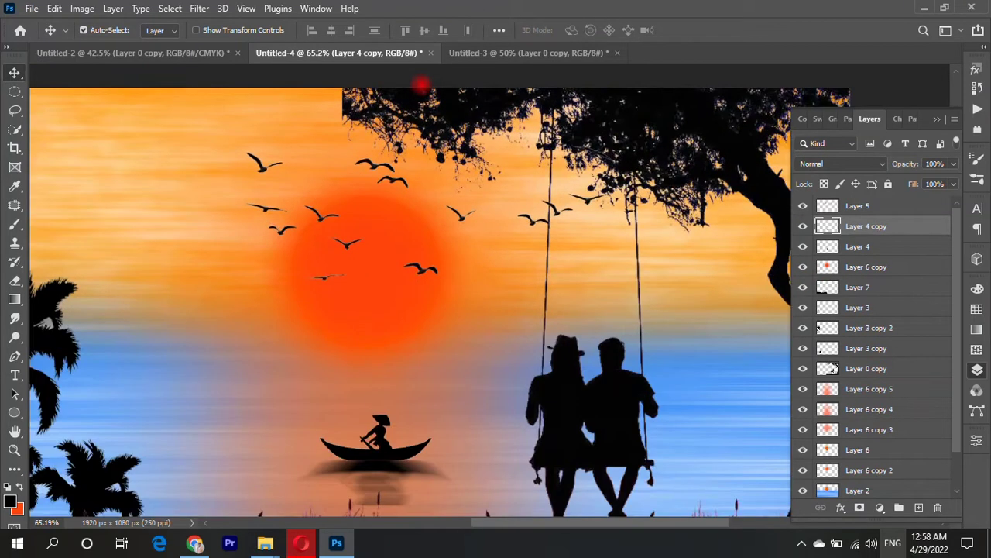
{"action": "scroll", "coordinate": [342, 194], "scroll_direction": "up", "scroll_amount": 3}
{"action": "left_click", "coordinate": [15, 280]}
{"action": "left_click_drag", "start_coordinate": [365, 29], "coordinate": [411, 44]}
{"action": "right_click", "coordinate": [384, 151]}
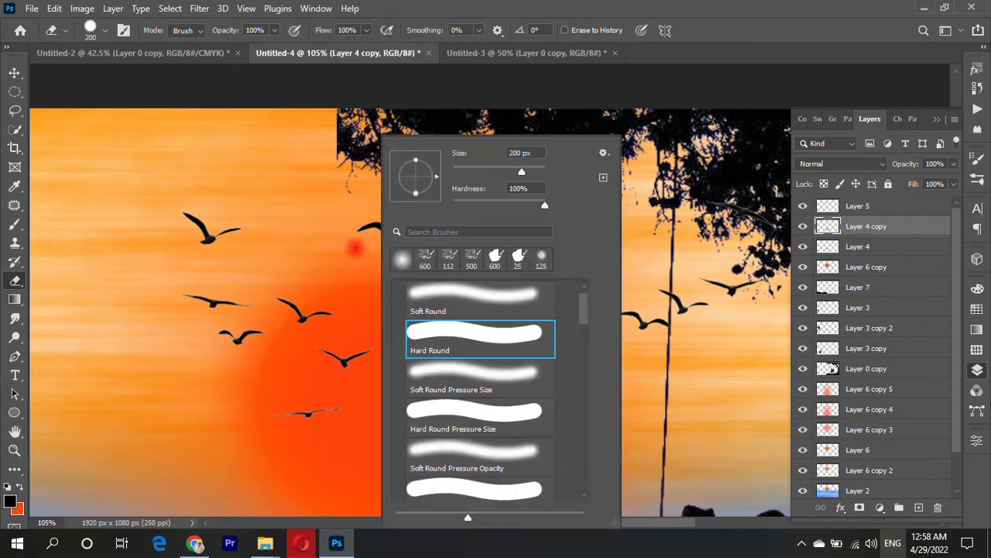
{"action": "left_click", "coordinate": [295, 206]}
Step: Select Layer 0 copy as the layer to erase on
{"action": "left_click", "coordinate": [866, 370]}
{"action": "scroll", "coordinate": [343, 361], "scroll_direction": "up", "scroll_amount": 2}
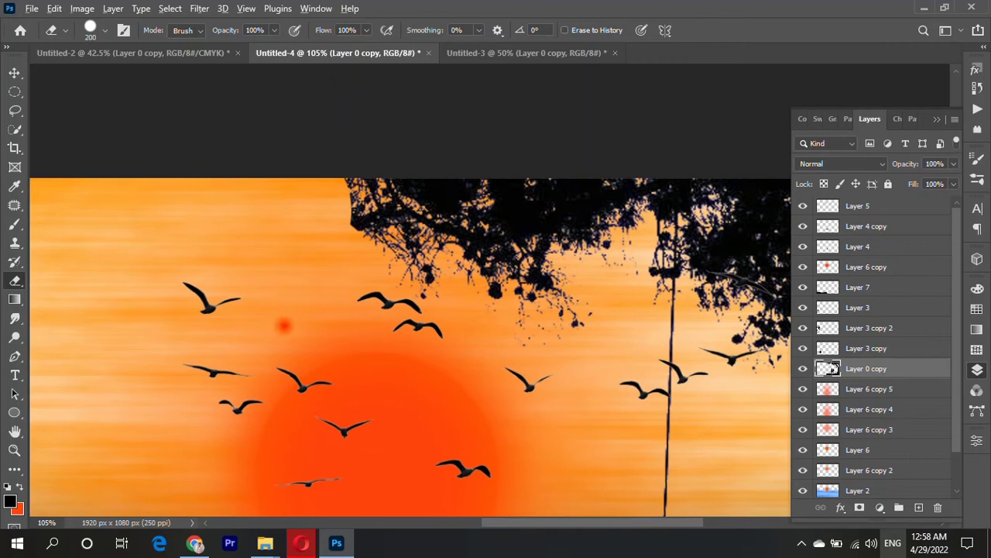
{"action": "scroll", "coordinate": [303, 300], "scroll_direction": "down", "scroll_amount": 3}
{"action": "scroll", "coordinate": [341, 298], "scroll_direction": "down", "scroll_amount": 3}
{"action": "scroll", "coordinate": [431, 339], "scroll_direction": "up", "scroll_amount": 2}
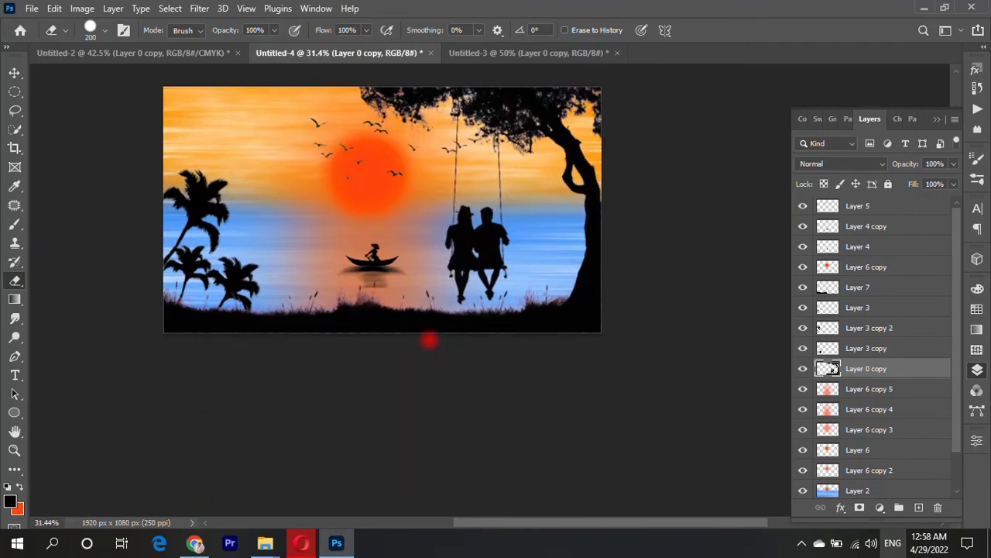
Step: With the Move tool, select the sun layer and toggle its visibility to compare
{"action": "scroll", "coordinate": [321, 132], "scroll_direction": "up", "scroll_amount": 3}
{"action": "left_click", "coordinate": [13, 72]}
{"action": "scroll", "coordinate": [423, 310], "scroll_direction": "down", "scroll_amount": 2}
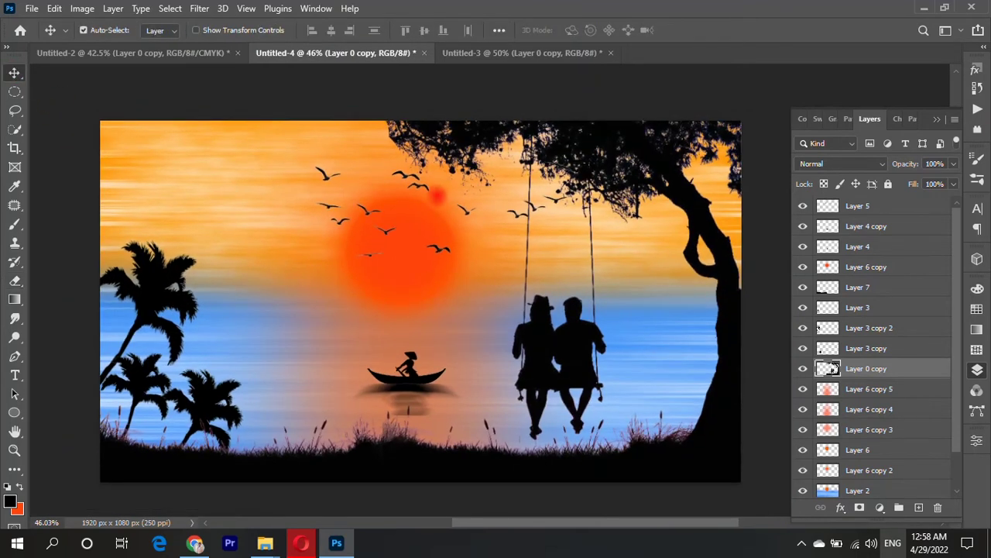
{"action": "scroll", "coordinate": [877, 225], "scroll_direction": "down", "scroll_amount": 1}
{"action": "left_click", "coordinate": [878, 225]}
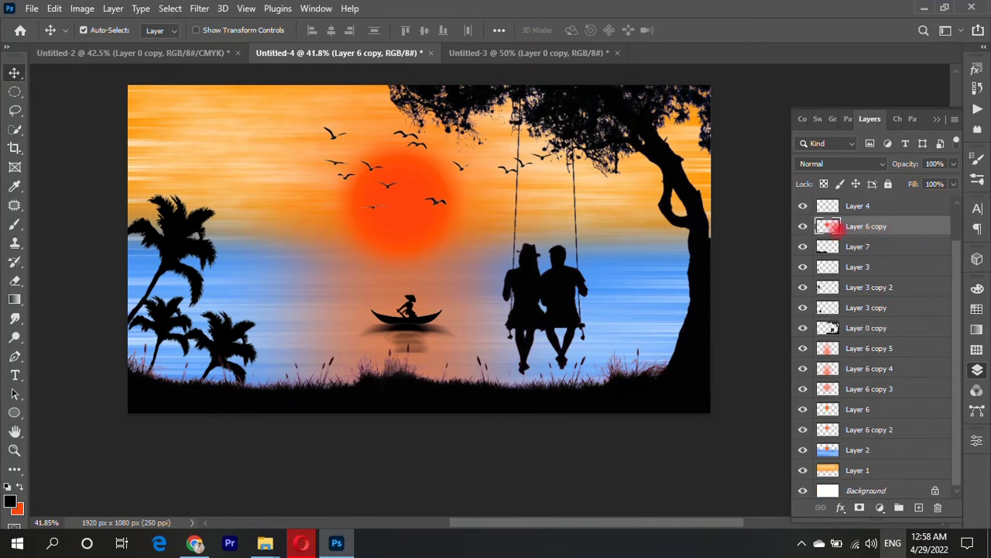
{"action": "left_click", "coordinate": [803, 226]}
{"action": "left_click", "coordinate": [803, 225]}
Step: Stretch the 47% opacity red glow layer (Layer 6 copy 4) far past both canvas edges
{"action": "left_click", "coordinate": [869, 368]}
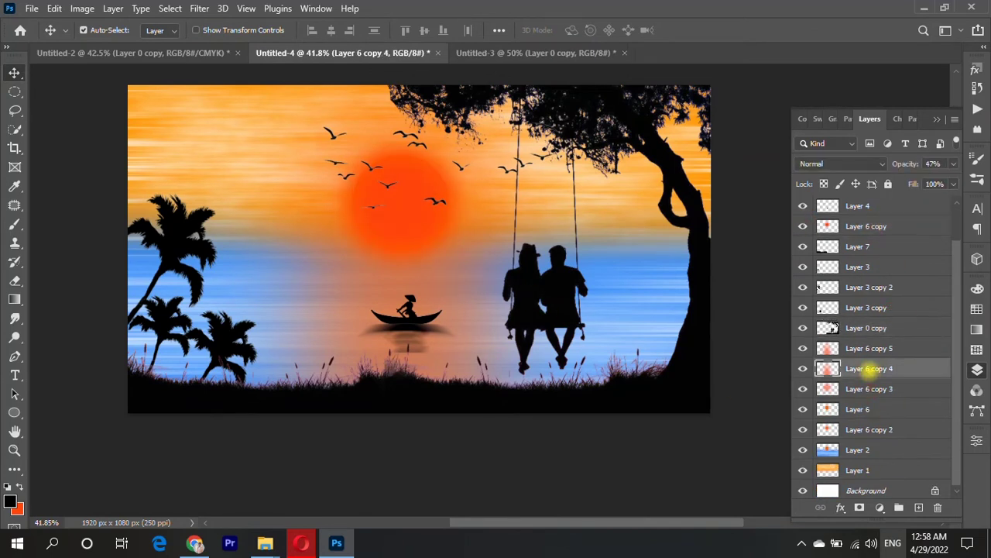
{"action": "key", "text": "ctrl+t"}
{"action": "left_click_drag", "start_coordinate": [611, 465], "coordinate": [668, 465]}
{"action": "left_click_drag", "start_coordinate": [191, 446], "coordinate": [70, 434]}
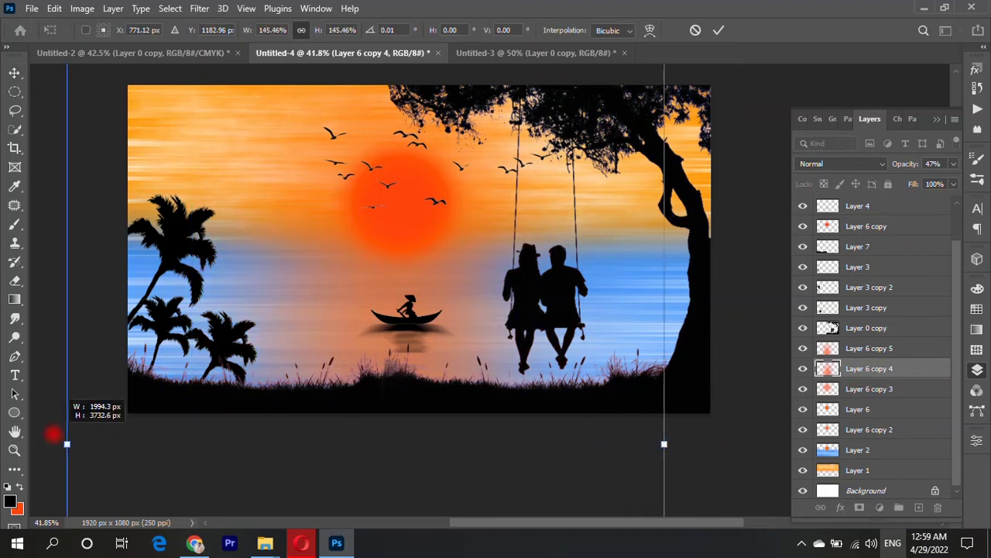
{"action": "scroll", "coordinate": [9, 427], "scroll_direction": "down", "scroll_amount": 3}
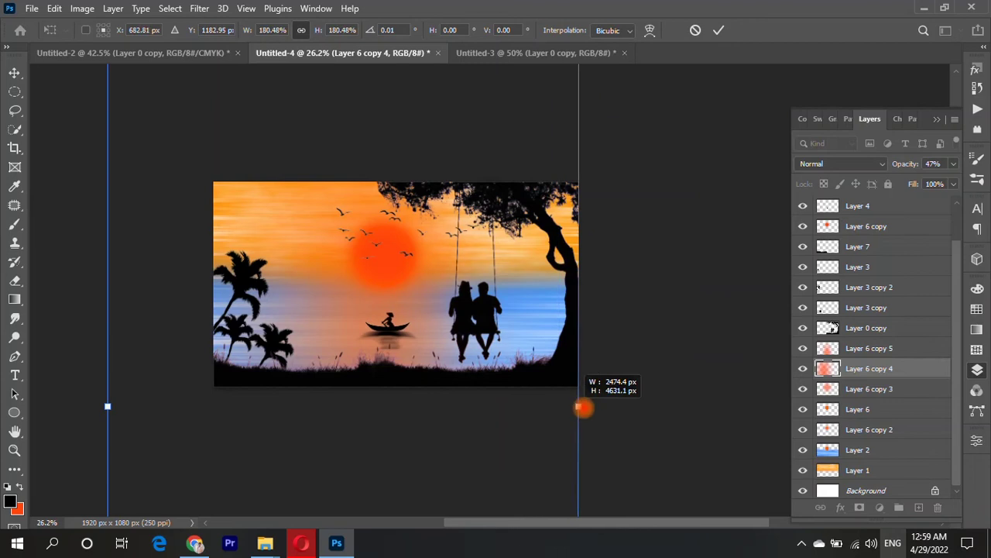
{"action": "left_click_drag", "start_coordinate": [549, 406], "coordinate": [792, 401]}
{"action": "left_click_drag", "start_coordinate": [107, 406], "coordinate": [37, 409]}
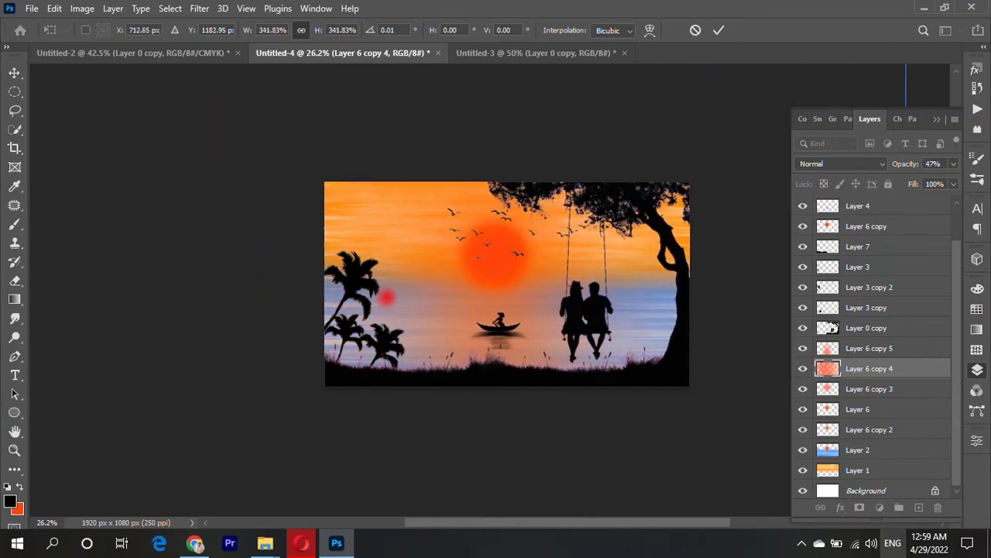
{"action": "key", "text": "Return"}
{"action": "scroll", "coordinate": [395, 356], "scroll_direction": "up", "scroll_amount": 3}
{"action": "scroll", "coordinate": [395, 356], "scroll_direction": "down", "scroll_amount": 2}
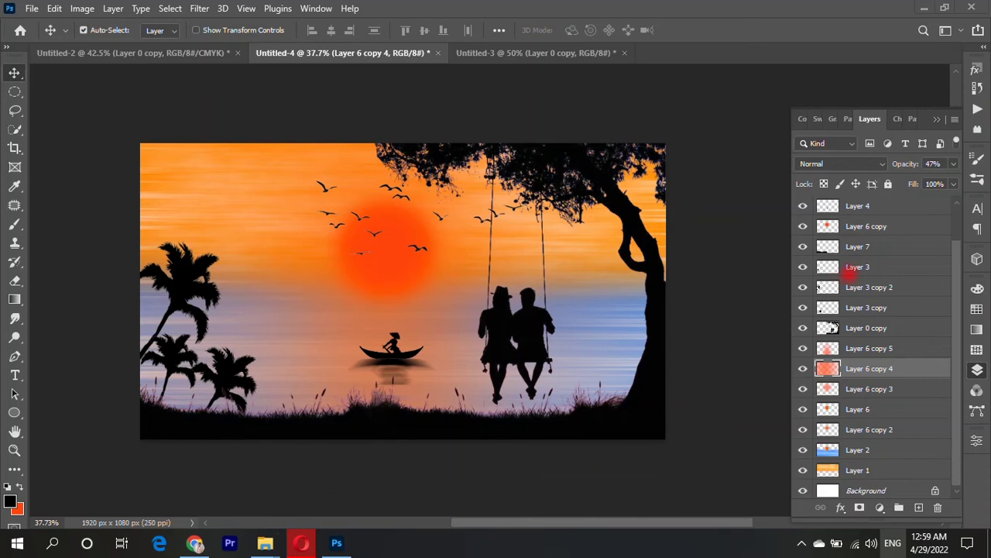
{"action": "scroll", "coordinate": [862, 372], "scroll_direction": "up", "scroll_amount": 2}
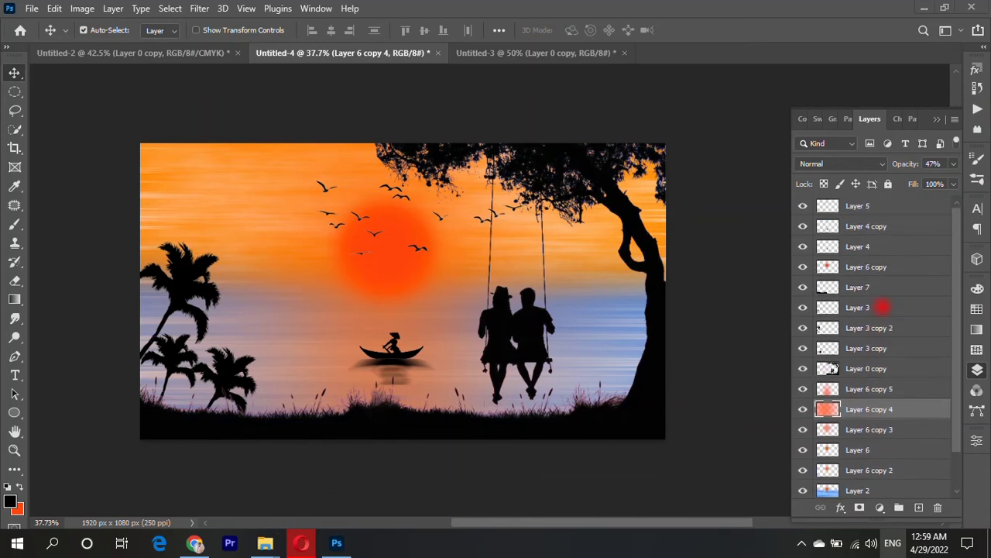
Step: Delete the flipped reflection layer and reposition a duplicate of the blurred reflection under the boat
{"action": "left_click", "coordinate": [866, 227]}
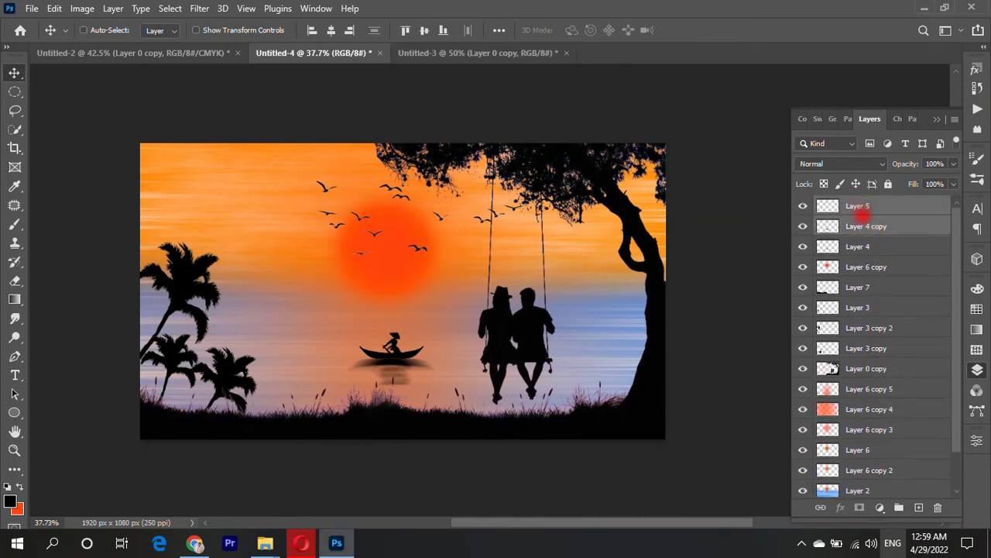
{"action": "key", "text": "Delete"}
{"action": "key", "text": "ctrl+j"}
{"action": "scroll", "coordinate": [395, 349], "scroll_direction": "up", "scroll_amount": 3}
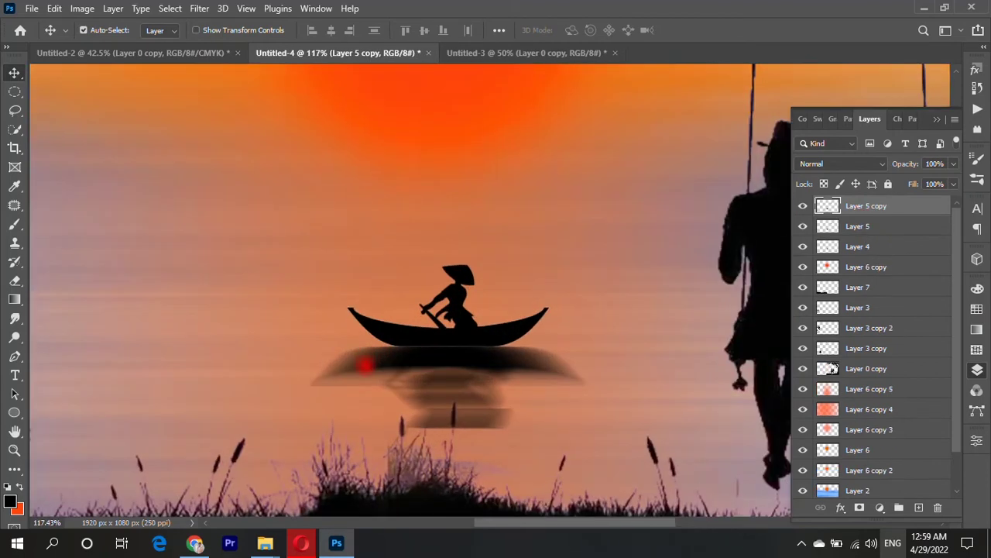
{"action": "scroll", "coordinate": [395, 349], "scroll_direction": "down", "scroll_amount": 1}
{"action": "mouse_move", "coordinate": [386, 310]}
{"action": "left_mouse_down"}
{"action": "mouse_move", "coordinate": [428, 329]}
{"action": "mouse_move", "coordinate": [464, 317]}
{"action": "left_mouse_up"}
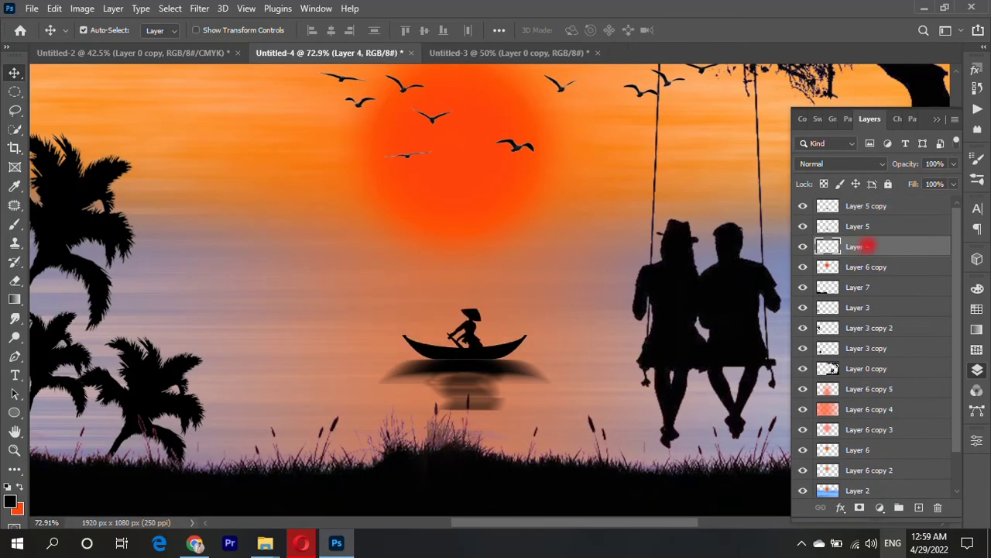
Step: Toggle the boat layers' visibility to compare them, leaving Layer 4 selected
{"action": "left_click", "coordinate": [873, 226], "text": "shift"}
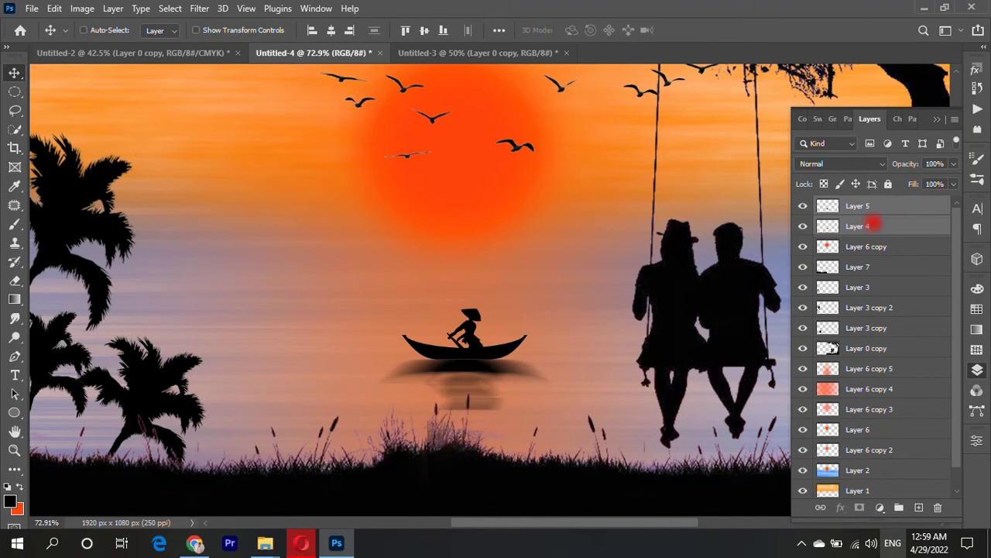
{"action": "double_click", "coordinate": [803, 226]}
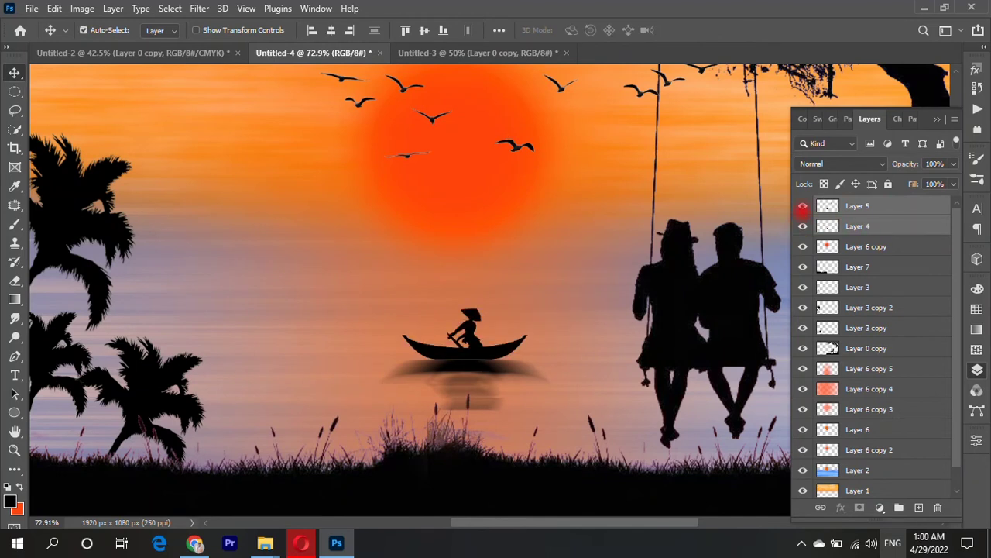
{"action": "left_click", "coordinate": [803, 206]}
{"action": "double_click", "coordinate": [802, 206]}
{"action": "left_click", "coordinate": [803, 206]}
{"action": "left_click", "coordinate": [867, 225]}
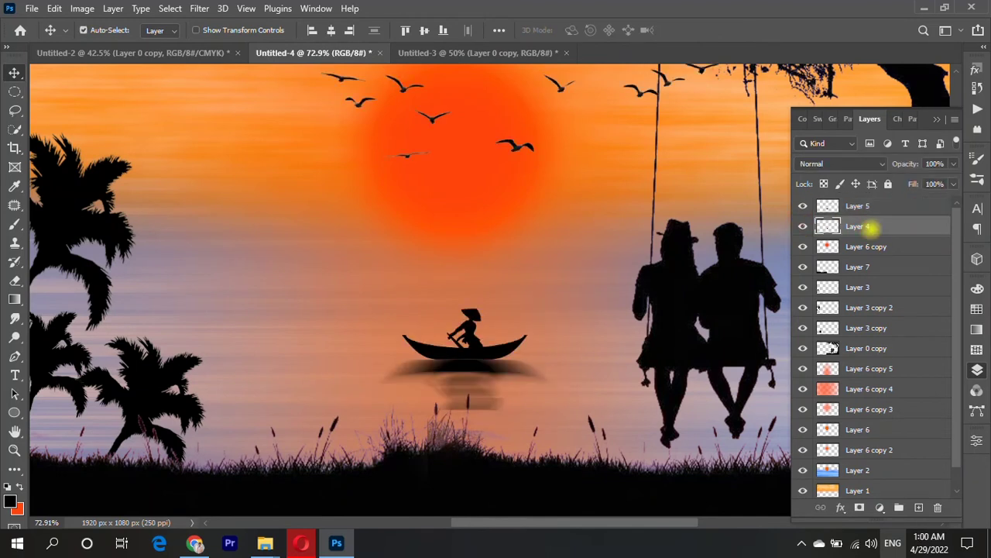
{"action": "left_click", "coordinate": [803, 206]}
{"action": "left_click", "coordinate": [803, 206]}
{"action": "double_click", "coordinate": [802, 206]}
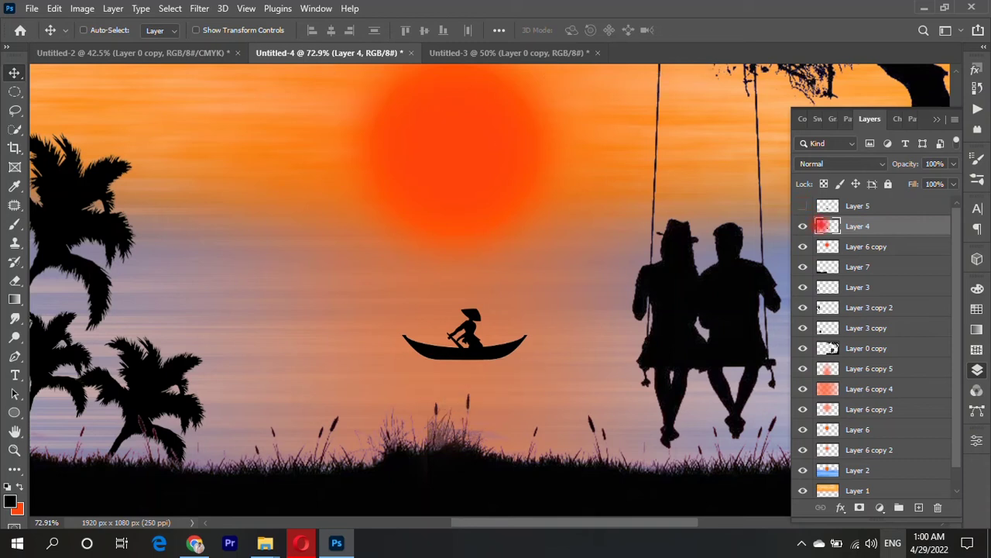
{"action": "left_click", "coordinate": [802, 226]}
{"action": "left_click", "coordinate": [803, 225]}
Step: Duplicate Layer 4, select it with Layer 4 copy, and merge them with Ctrl+E
{"action": "key", "text": "ctrl+j"}
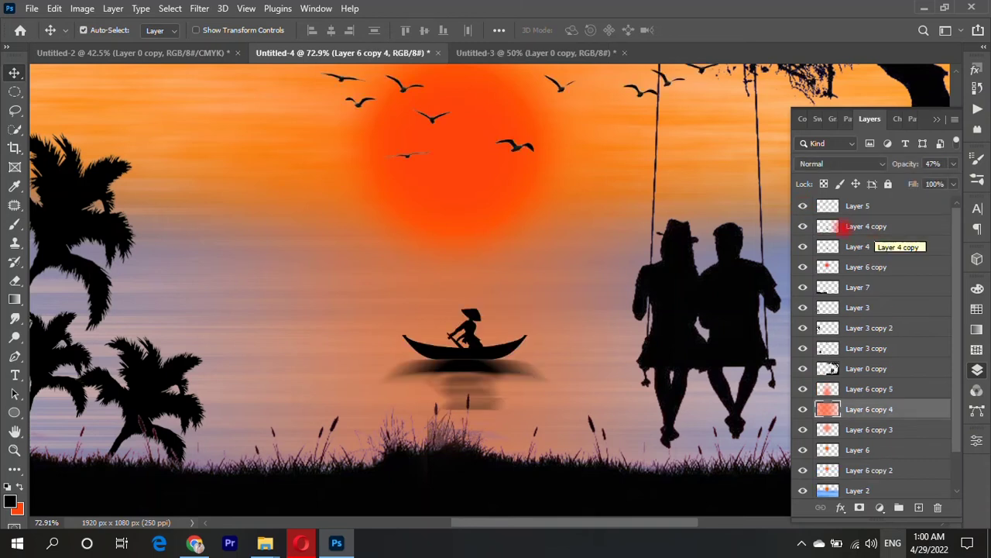
{"action": "left_click", "coordinate": [802, 226]}
{"action": "left_click", "coordinate": [802, 225]}
{"action": "left_click", "coordinate": [864, 246]}
{"action": "left_click", "coordinate": [866, 226], "text": "shift"}
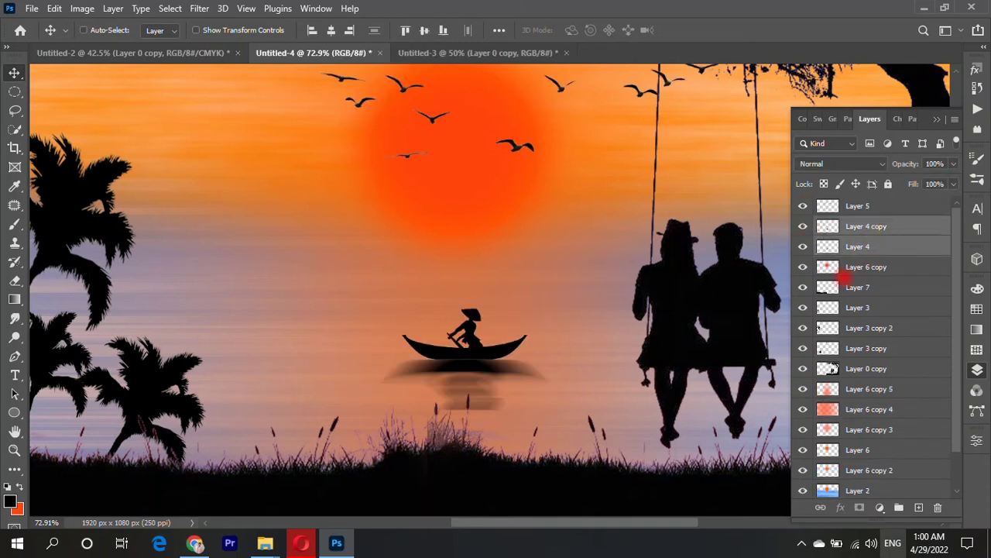
{"action": "key", "text": "ctrl+e"}
Step: Duplicate the merged boat, move it up-left onto the distant sea and shrink it
{"action": "key", "text": "ctrl+j"}
{"action": "left_click_drag", "start_coordinate": [474, 341], "coordinate": [298, 267]}
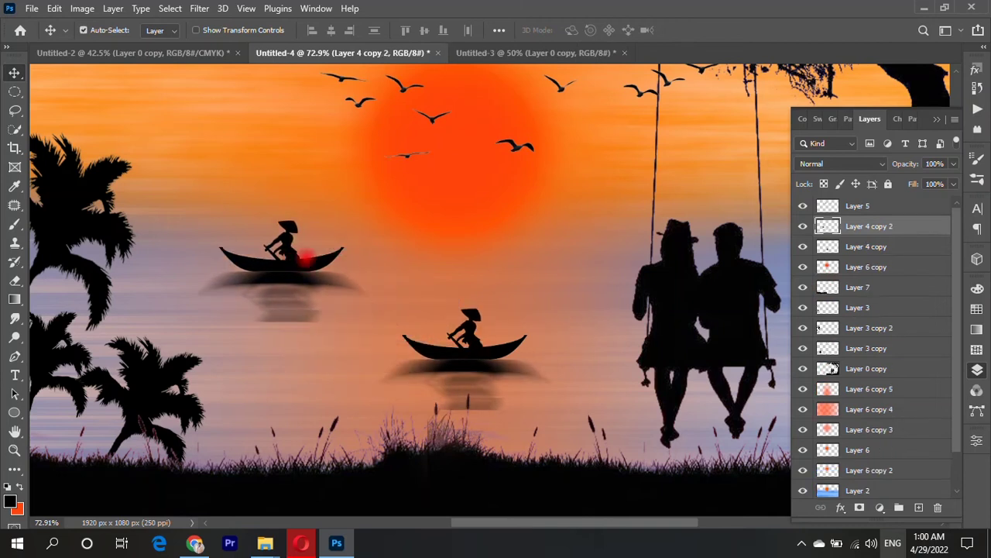
{"action": "key", "text": "ctrl+t"}
{"action": "mouse_move", "coordinate": [332, 224]}
{"action": "left_mouse_down"}
{"action": "mouse_move", "coordinate": [240, 259]}
{"action": "mouse_move", "coordinate": [623, 250]}
{"action": "left_mouse_up"}
{"action": "left_click", "coordinate": [489, 324]}
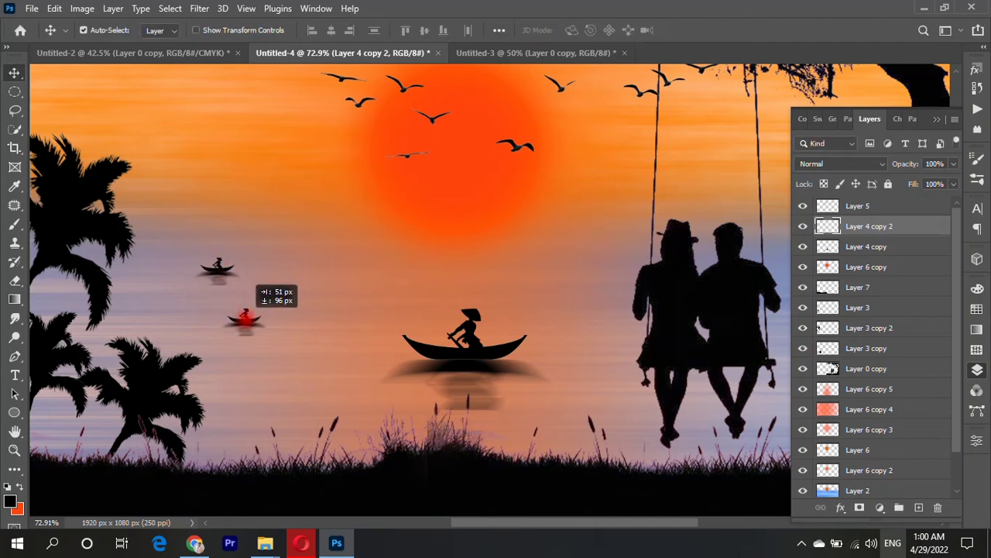
Step: Shrink the right-hand small boat further and select Layer 4 copy 3
{"action": "key", "text": "ctrl+t"}
{"action": "left_click_drag", "start_coordinate": [643, 265], "coordinate": [629, 262]}
{"action": "key", "text": "Return"}
{"action": "left_click", "coordinate": [490, 259]}
{"action": "left_click", "coordinate": [612, 254]}
{"action": "left_click", "coordinate": [615, 252]}
{"action": "left_click", "coordinate": [616, 256]}
Step: Copy the small boat to several spots along the horizon, then copy the birds leftward
{"action": "left_click_drag", "start_coordinate": [616, 256], "coordinate": [290, 237]}
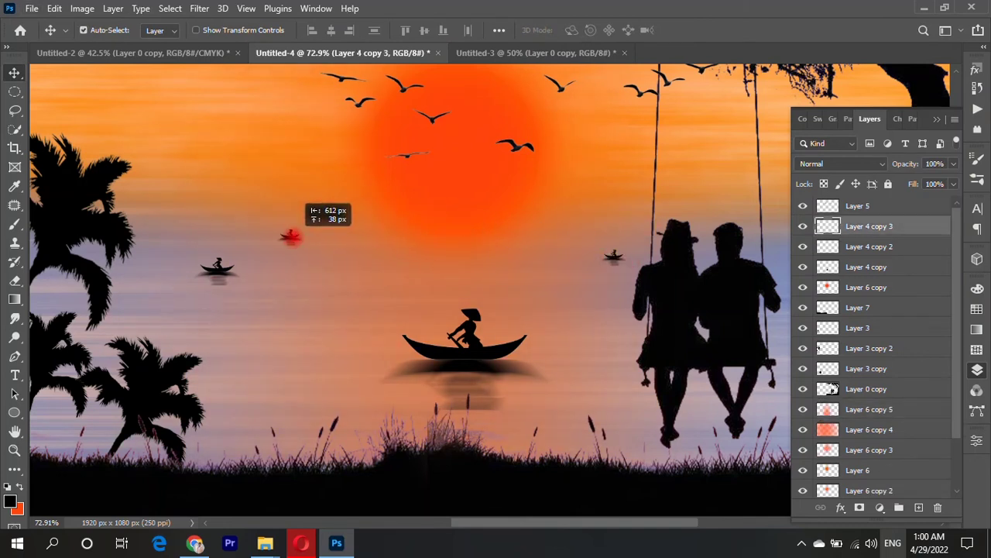
{"action": "left_click_drag", "start_coordinate": [294, 233], "coordinate": [194, 236]}
{"action": "mouse_move", "coordinate": [217, 267]}
{"action": "left_mouse_down", "text": "alt"}
{"action": "mouse_move", "coordinate": [232, 285]}
{"action": "mouse_move", "coordinate": [222, 346]}
{"action": "mouse_move", "coordinate": [120, 288]}
{"action": "mouse_move", "coordinate": [348, 266]}
{"action": "left_mouse_up", "text": "alt"}
{"action": "scroll", "coordinate": [433, 292], "scroll_direction": "down", "scroll_amount": 5}
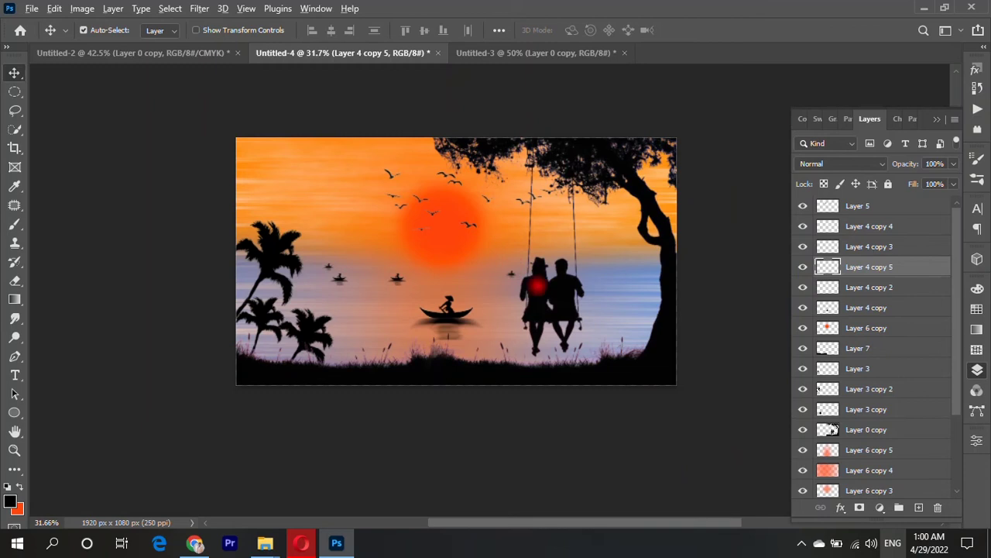
{"action": "scroll", "coordinate": [516, 268], "scroll_direction": "up", "scroll_amount": 3}
{"action": "left_click_drag", "start_coordinate": [469, 258], "coordinate": [686, 254]}
{"action": "scroll", "coordinate": [578, 332], "scroll_direction": "down", "scroll_amount": 3}
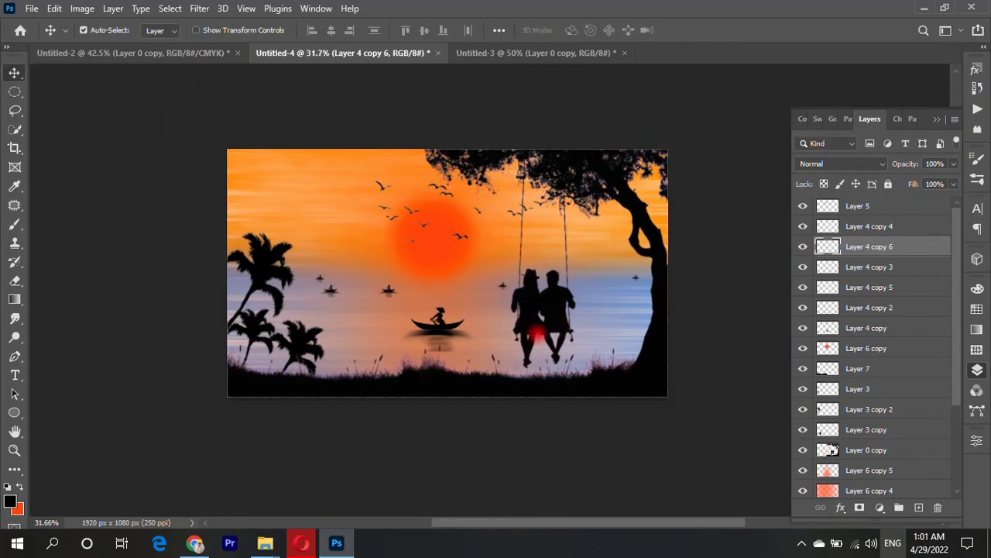
{"action": "scroll", "coordinate": [531, 354], "scroll_direction": "up", "scroll_amount": 2}
{"action": "scroll", "coordinate": [310, 387], "scroll_direction": "down", "scroll_amount": 2}
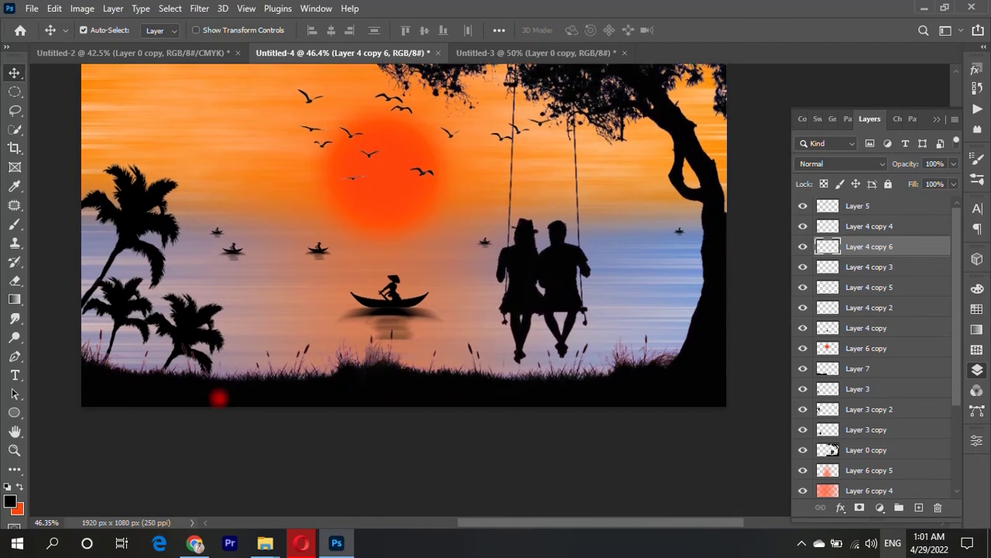
{"action": "scroll", "coordinate": [487, 248], "scroll_direction": "up", "scroll_amount": 3}
{"action": "left_click_drag", "start_coordinate": [350, 203], "coordinate": [159, 203]}
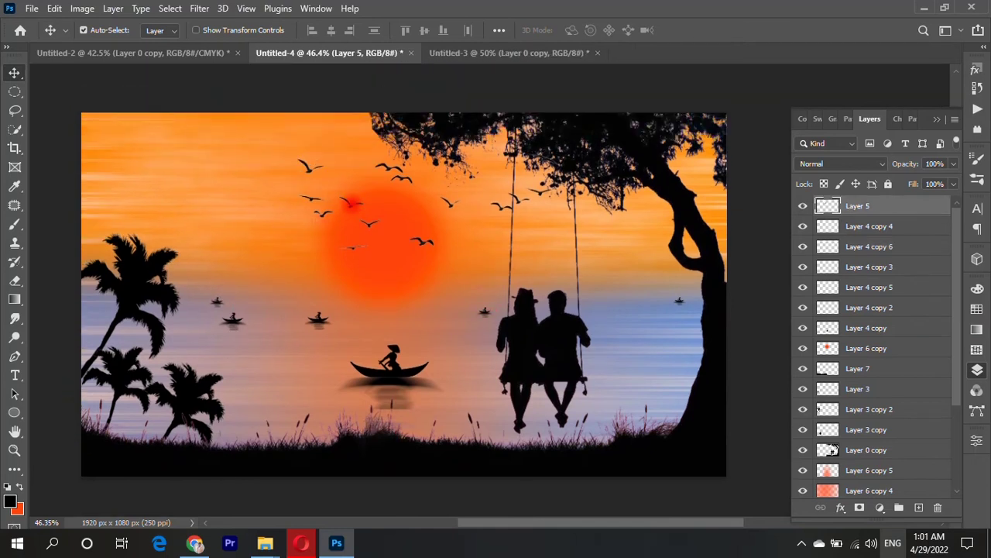
Step: Scale the copied bird flock down into a small distant flock in the upper-left sky
{"action": "key", "text": "ctrl+t"}
{"action": "left_click_drag", "start_coordinate": [366, 196], "coordinate": [170, 195]}
{"action": "key", "text": "Return"}
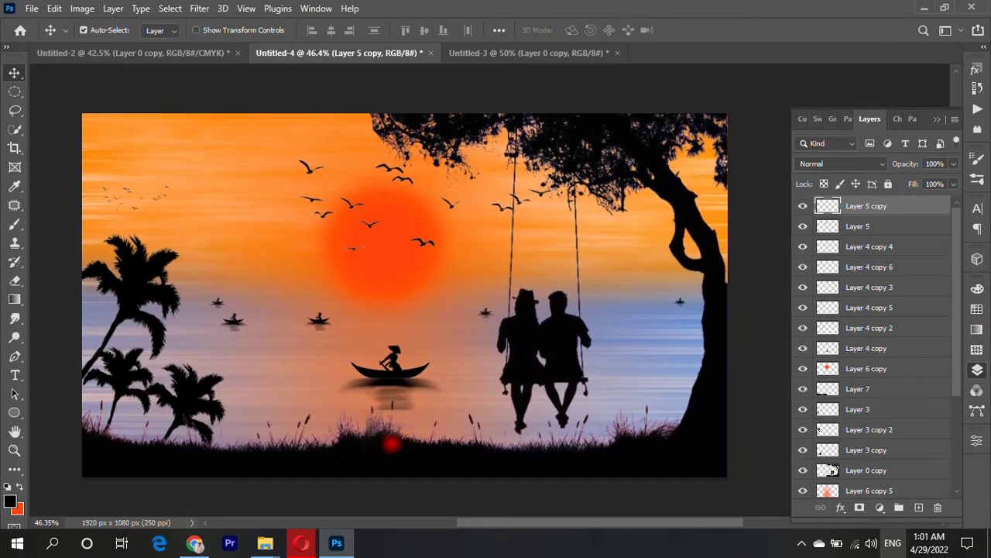
{"action": "left_click", "coordinate": [209, 156]}
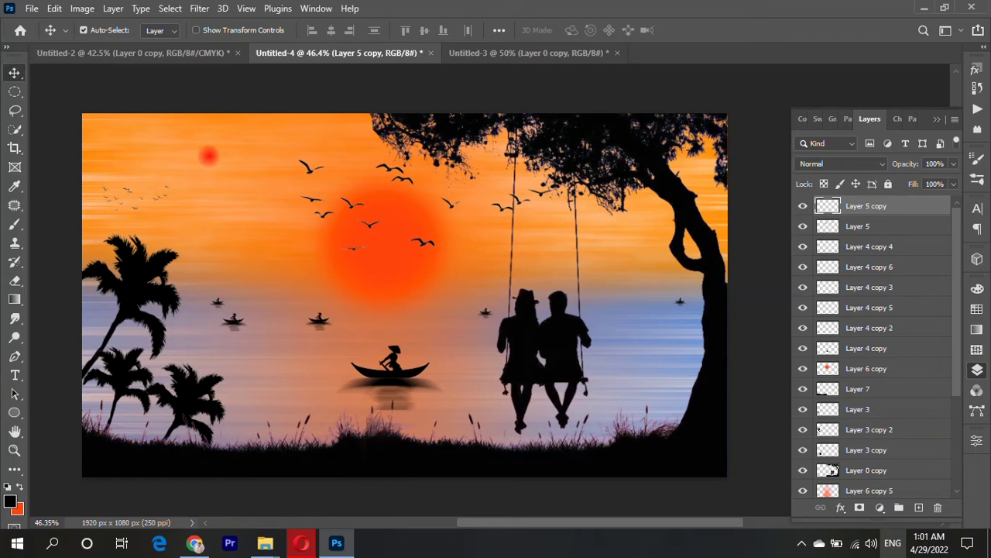
{"action": "left_click", "coordinate": [49, 241]}
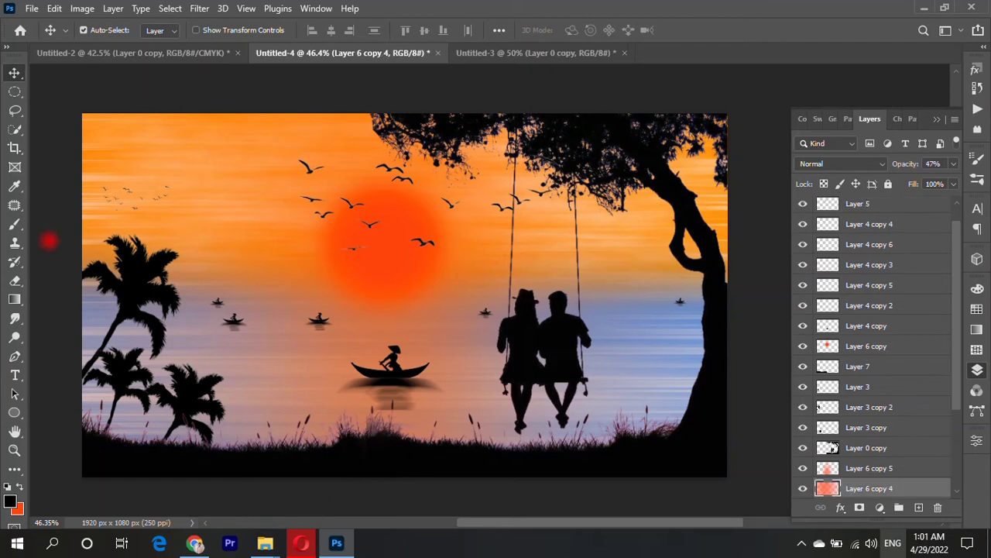
Step: Type 'VREMIX' in the upper sky and set it in the BetterHeather font
{"action": "left_click", "coordinate": [57, 372]}
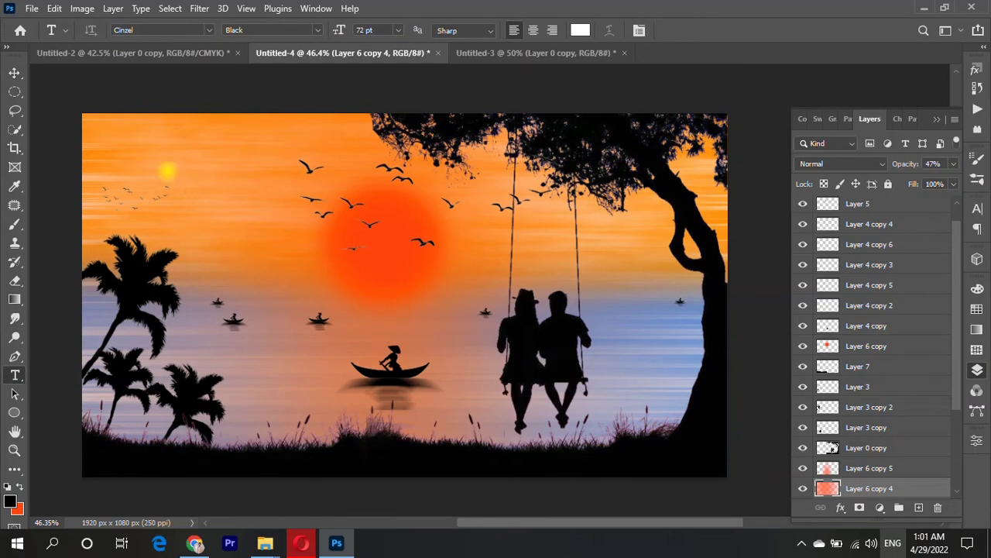
{"action": "left_click", "coordinate": [163, 168]}
{"action": "type", "text": "VRE"}
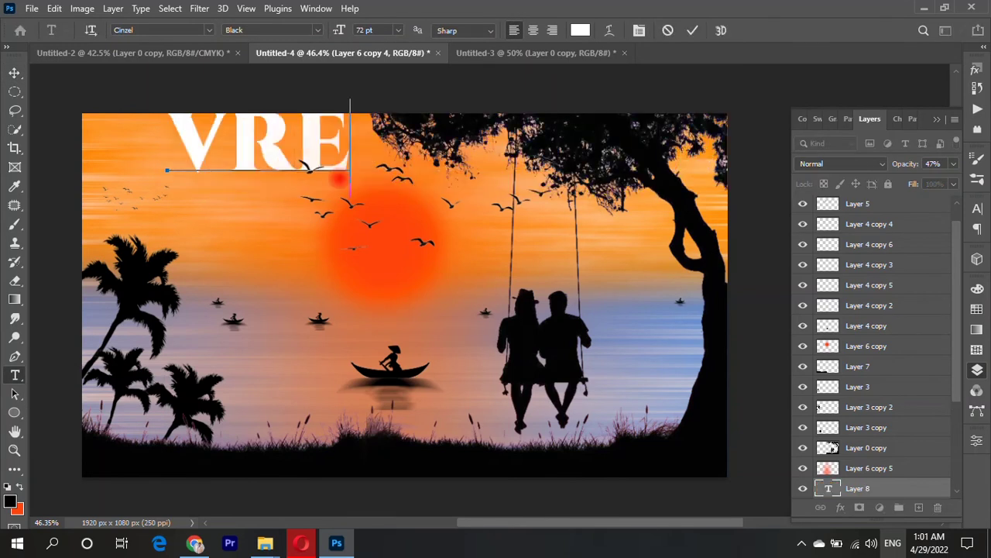
{"action": "type", "text": "MIX"}
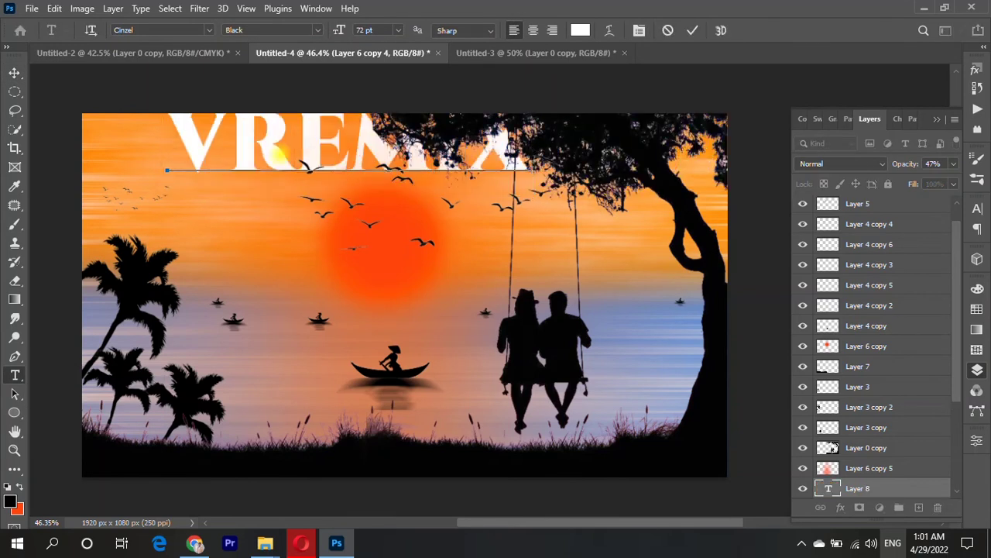
{"action": "double_click", "coordinate": [281, 153]}
{"action": "left_click", "coordinate": [208, 30]}
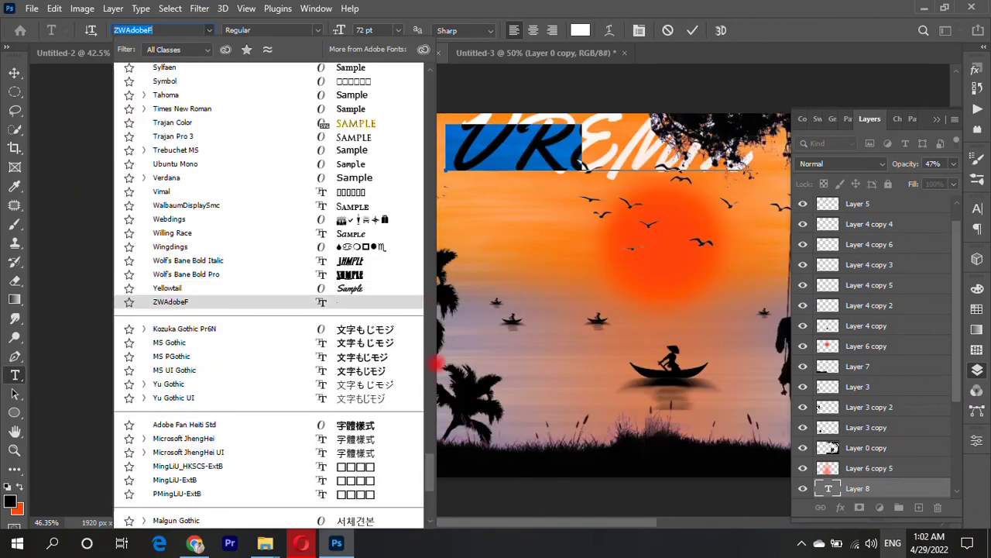
{"action": "mouse_move", "coordinate": [427, 460]}
{"action": "left_mouse_down"}
{"action": "mouse_move", "coordinate": [428, 271]}
{"action": "mouse_move", "coordinate": [429, 306]}
{"action": "left_mouse_up"}
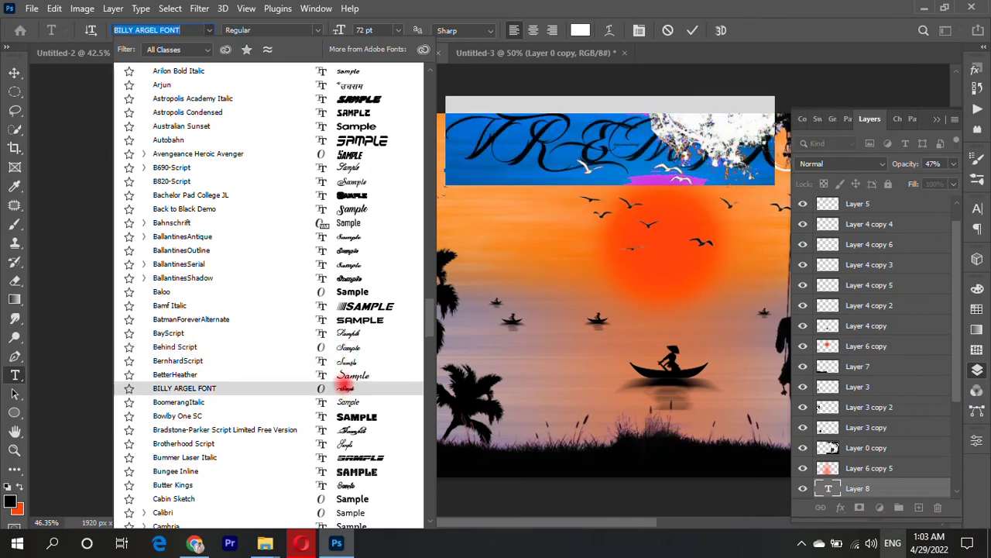
{"action": "left_click", "coordinate": [343, 375]}
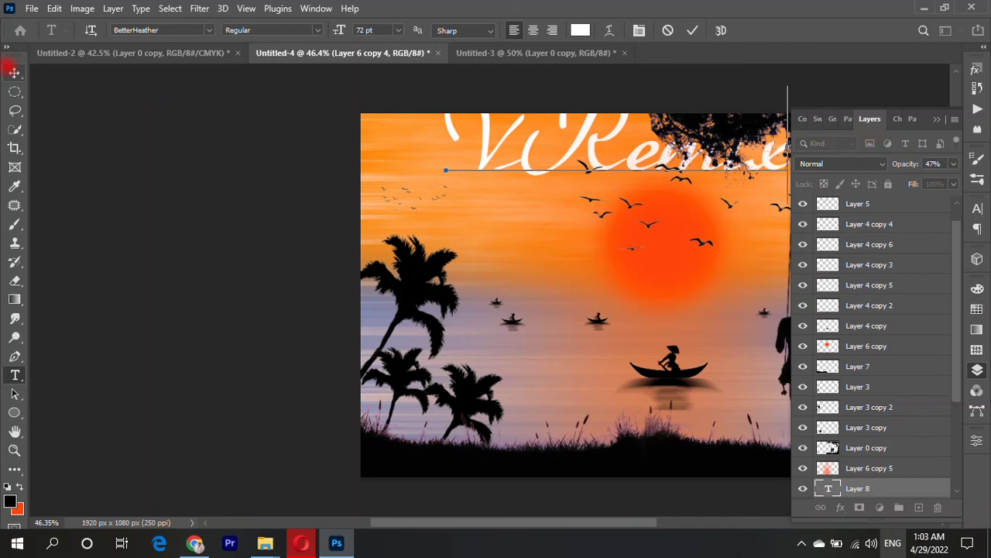
Step: Shrink the VRemix text to about 13 percent and tilt it
{"action": "left_click", "coordinate": [14, 72]}
{"action": "key", "text": "ctrl+t"}
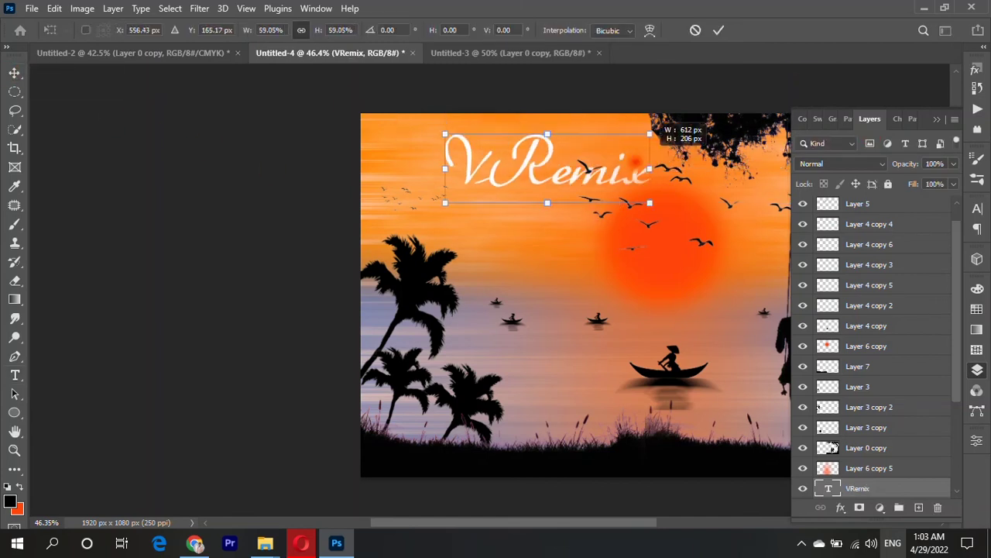
{"action": "mouse_move", "coordinate": [793, 86]}
{"action": "left_mouse_down"}
{"action": "mouse_move", "coordinate": [468, 194]}
{"action": "mouse_move", "coordinate": [515, 174]}
{"action": "left_mouse_up"}
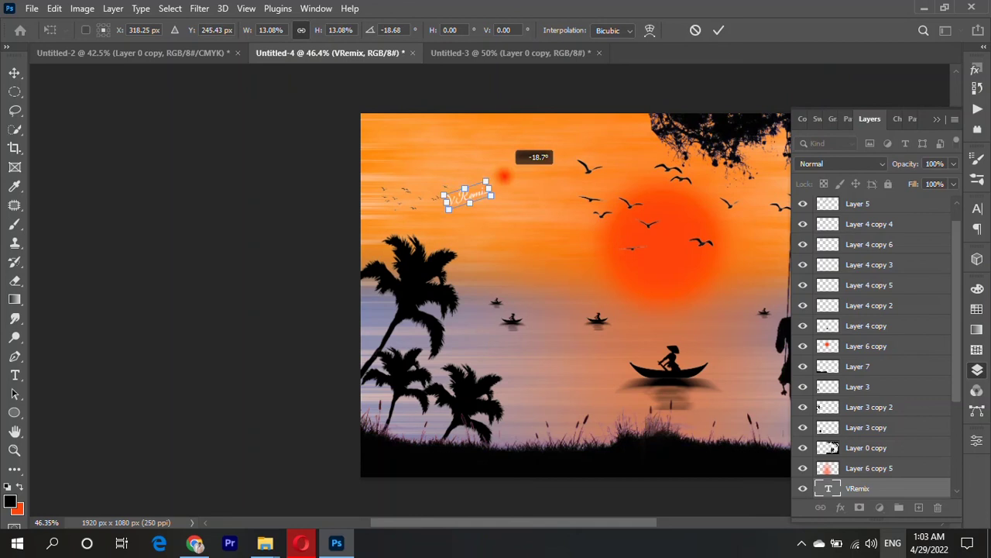
{"action": "left_click_drag", "start_coordinate": [468, 198], "coordinate": [457, 139]}
{"action": "key", "text": "Return"}
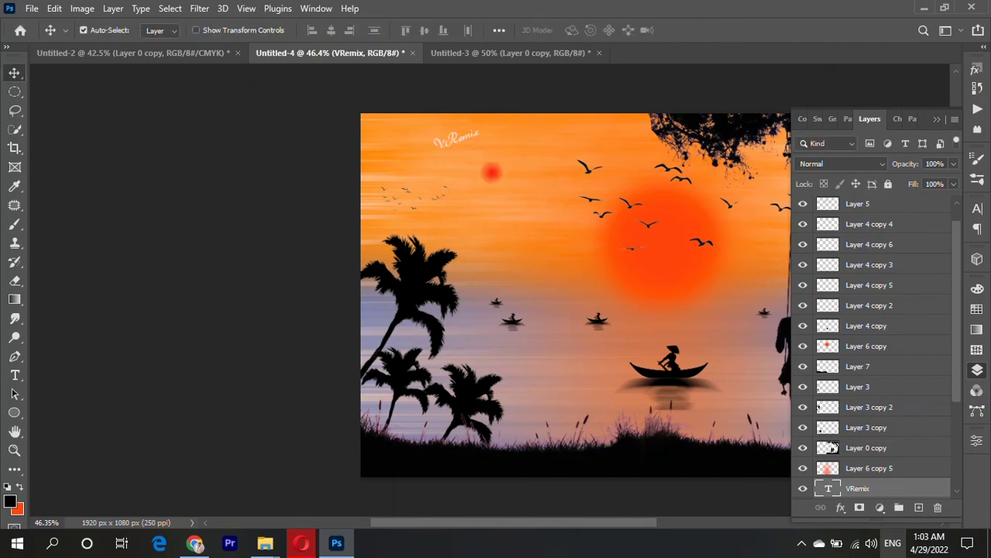
Step: Place the VRemix text in the bottom-right corner with its layer at the top
{"action": "scroll", "coordinate": [283, 186], "scroll_direction": "down", "scroll_amount": 3}
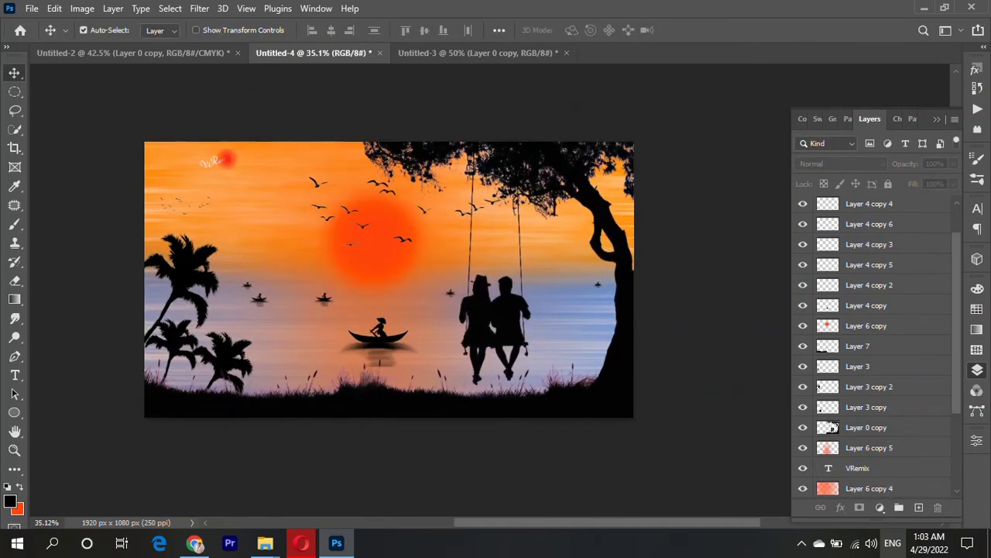
{"action": "left_click_drag", "start_coordinate": [215, 159], "coordinate": [587, 352]}
{"action": "mouse_move", "coordinate": [918, 468]}
{"action": "left_mouse_down"}
{"action": "mouse_move", "coordinate": [922, 184]}
{"action": "mouse_move", "coordinate": [926, 200]}
{"action": "left_mouse_up"}
{"action": "scroll", "coordinate": [624, 369], "scroll_direction": "up", "scroll_amount": 3}
{"action": "mouse_move", "coordinate": [581, 332]}
{"action": "left_mouse_down"}
{"action": "mouse_move", "coordinate": [620, 400]}
{"action": "mouse_move", "coordinate": [637, 411]}
{"action": "left_mouse_up"}
{"action": "scroll", "coordinate": [674, 383], "scroll_direction": "down", "scroll_amount": 3}
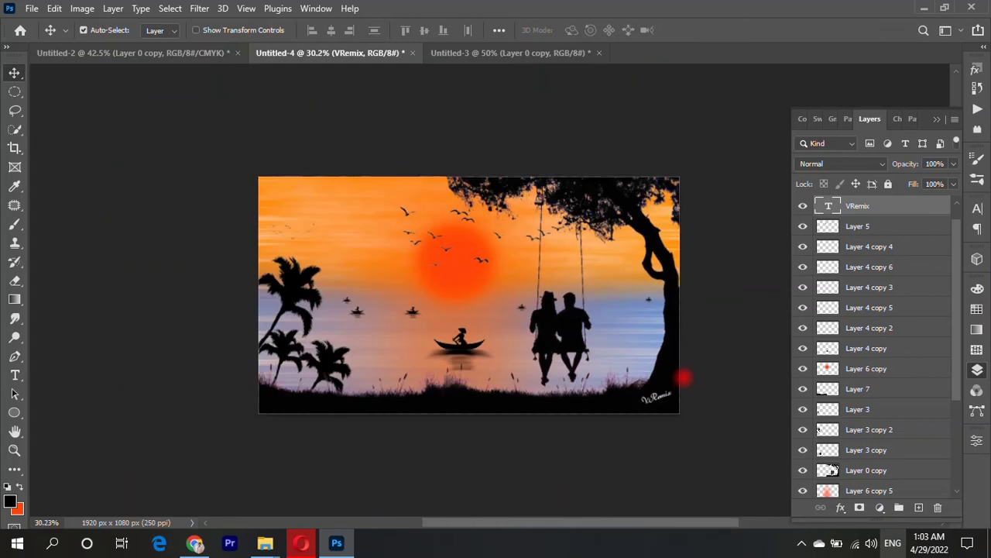
{"action": "scroll", "coordinate": [378, 354], "scroll_direction": "up", "scroll_amount": 2}
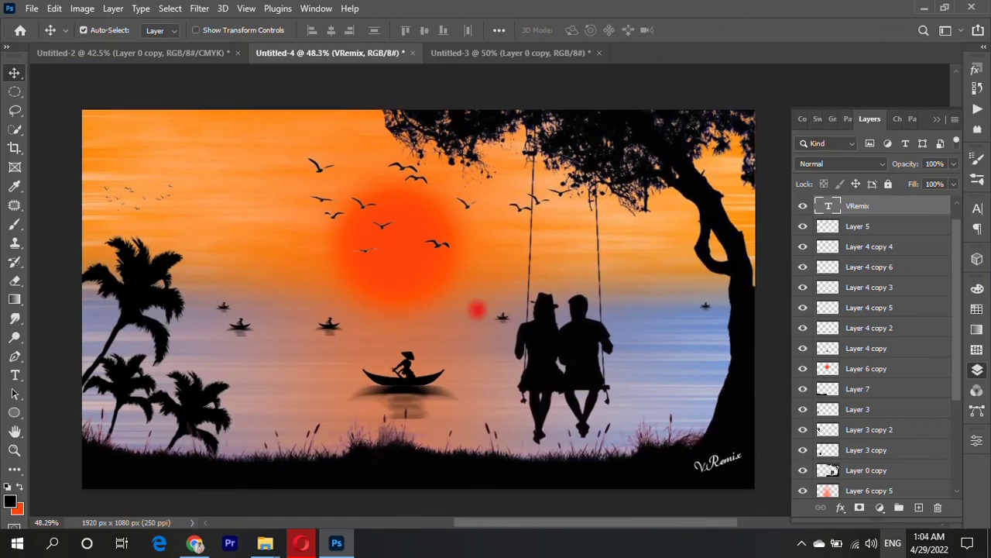